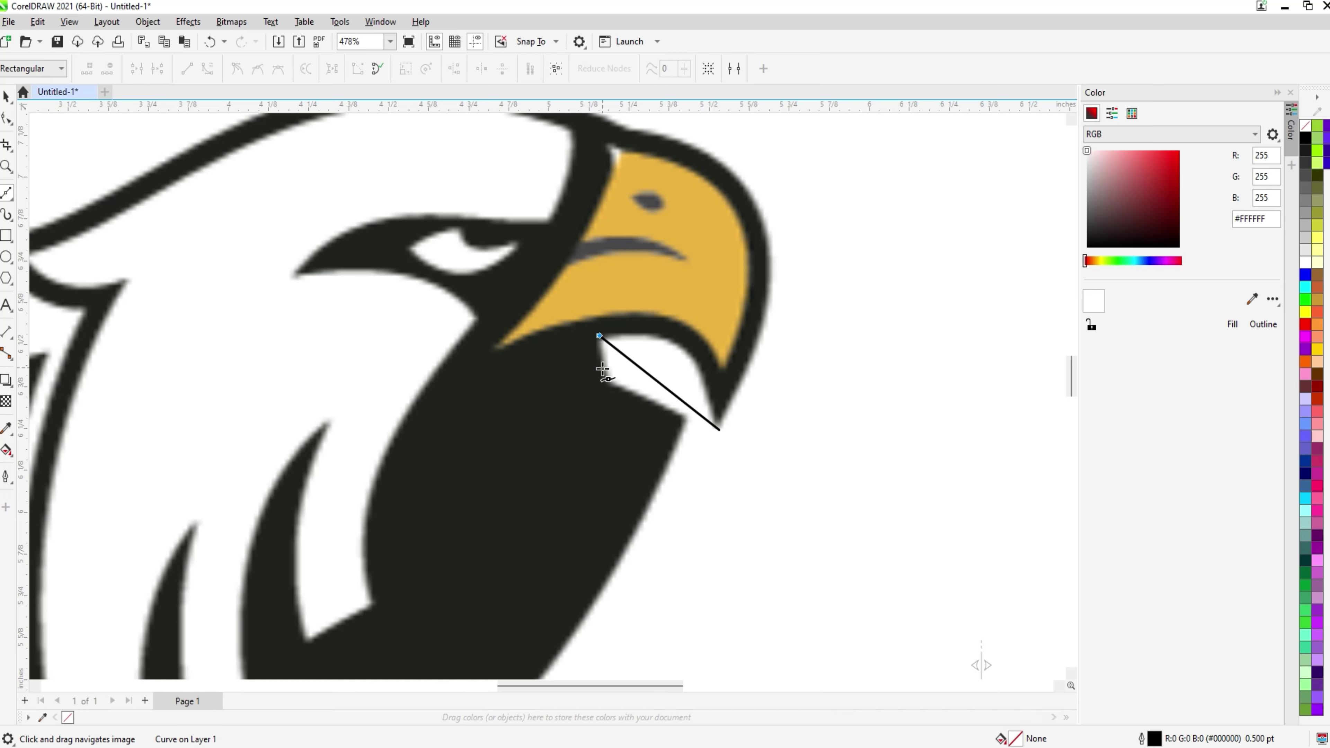
Extend the straight-segment outline through the mouth notch and throat corner, down to the bottom tip and across to the back feather's outer corner
left_click(627, 389)
left_click(683, 418)
scroll(684, 417, "down", 2)
left_click_drag(627, 443, 727, 269)
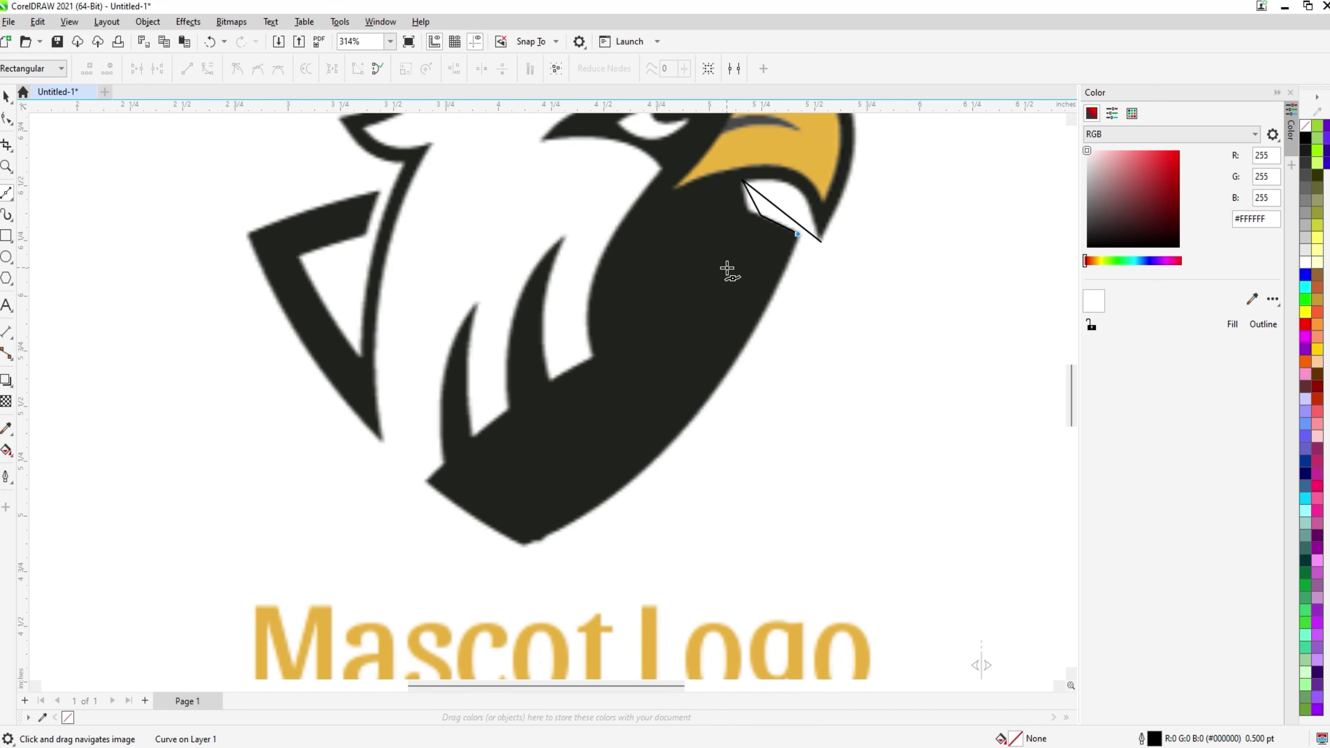
left_click(526, 544)
scroll(434, 482, "down", 1)
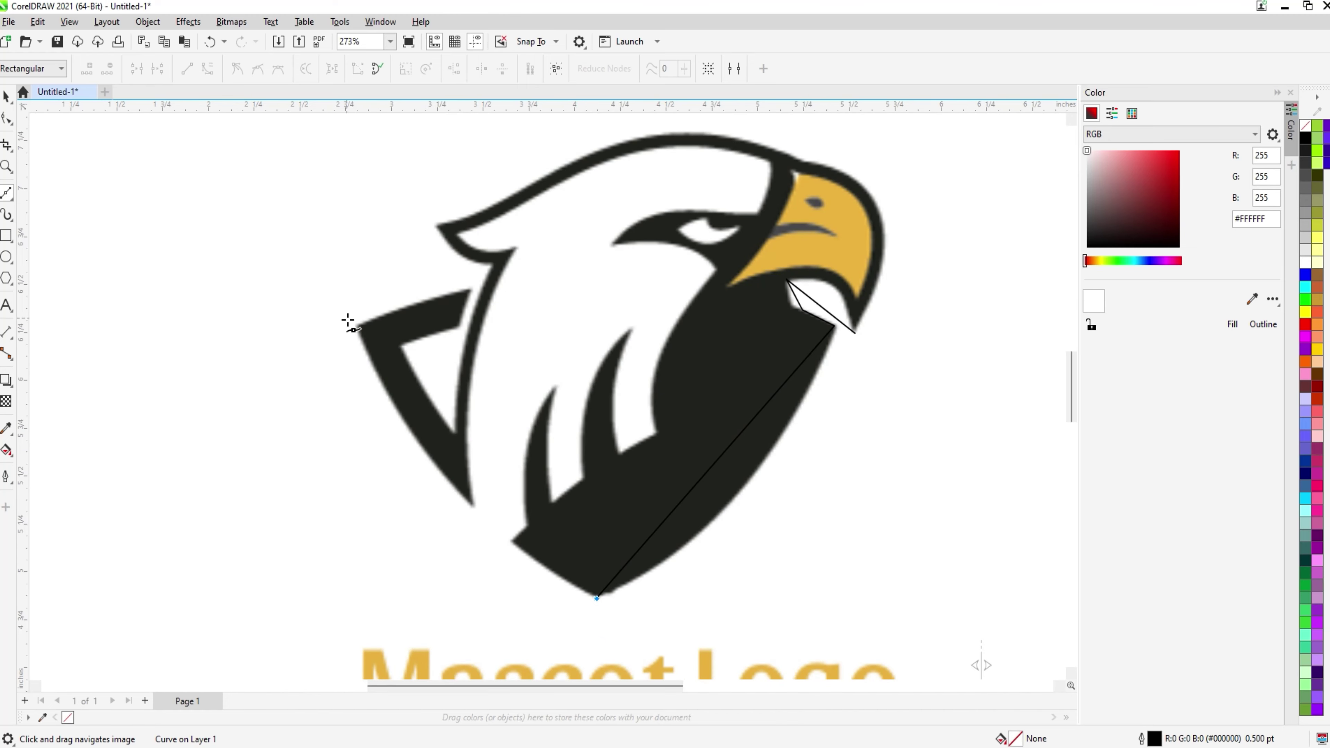
left_click(354, 328)
scroll(445, 304, "down", 1)
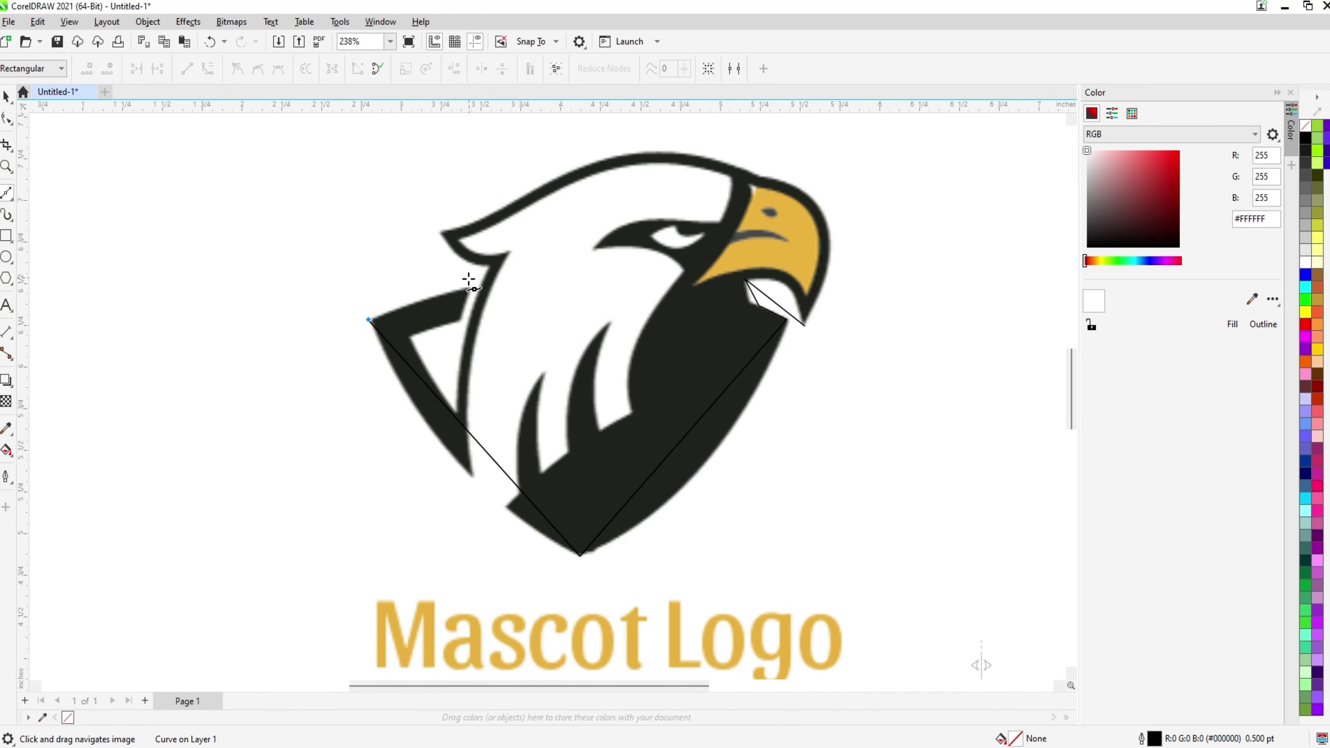
Trace the triangular back feather's upper end and inner notch with straight segments, continuing up to the neck corner under the head tuft
scroll(461, 296, "up", 2)
scroll(469, 298, "up", 1)
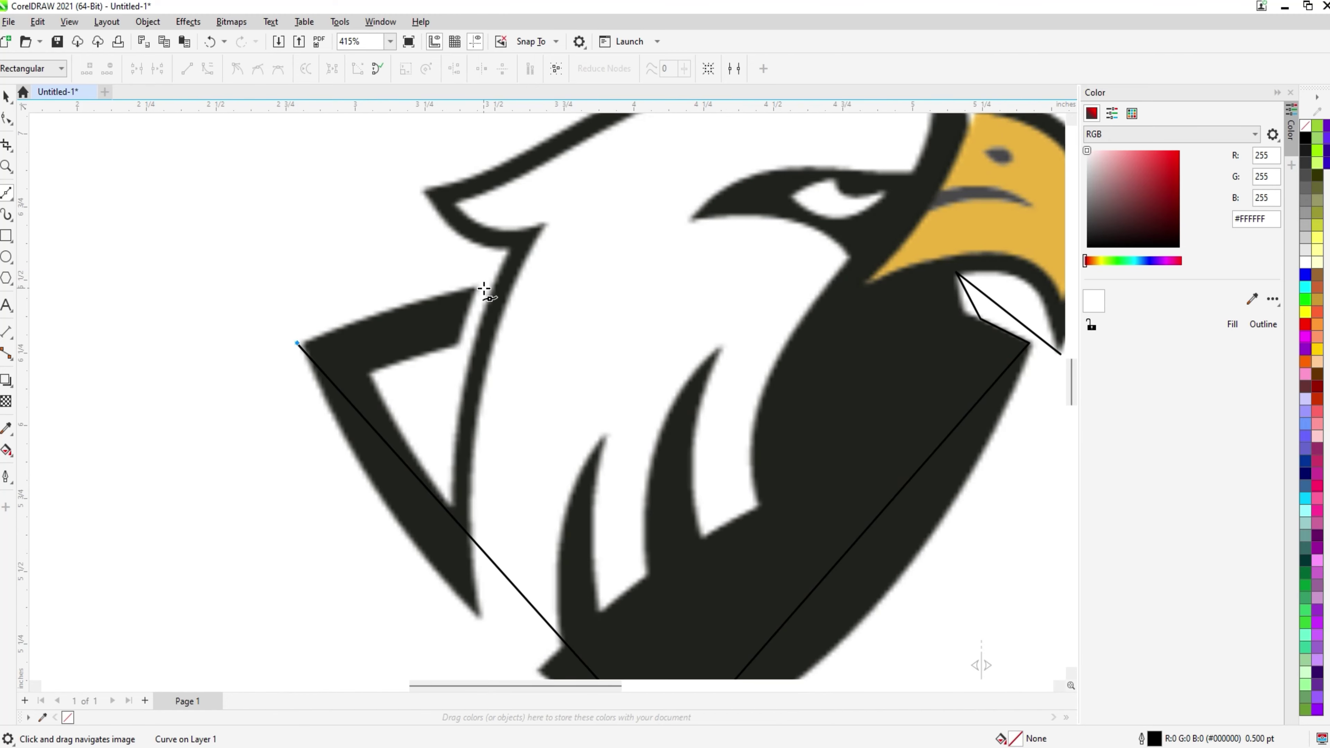
left_click(474, 287)
left_click(455, 342)
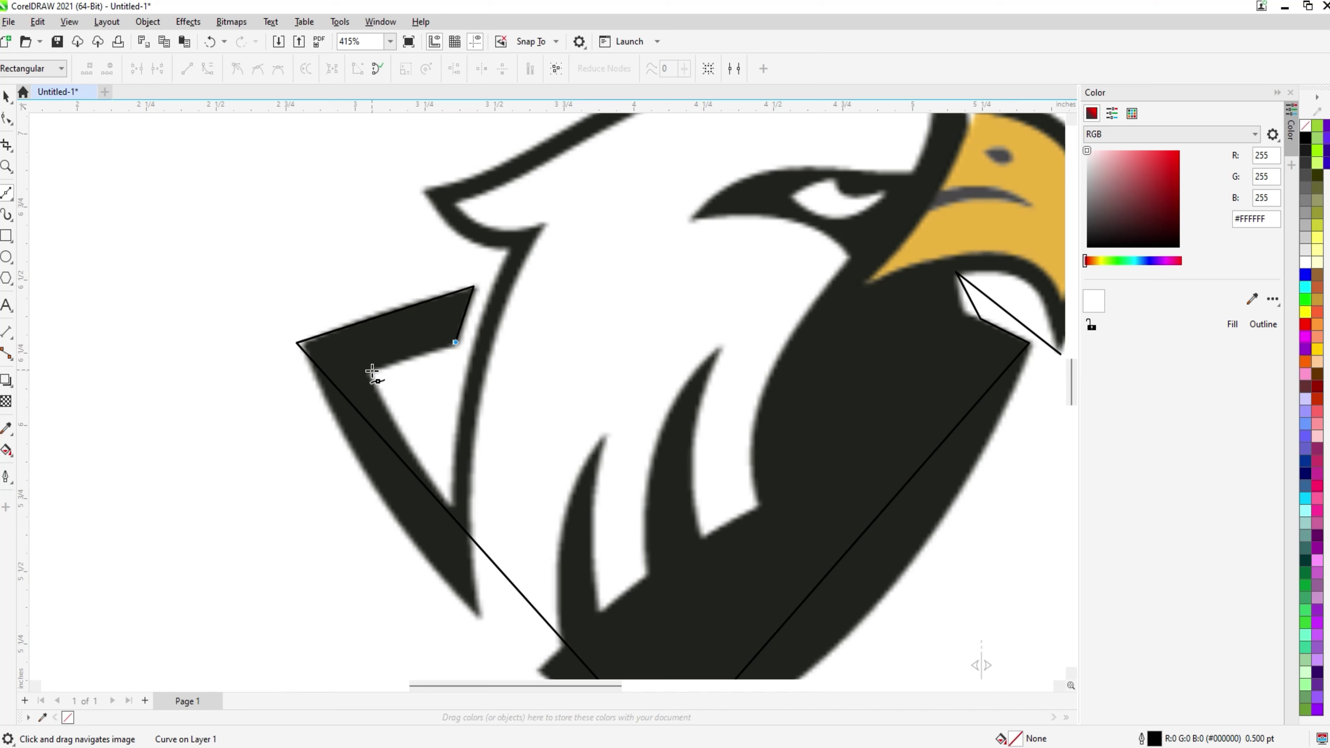
left_click(369, 372)
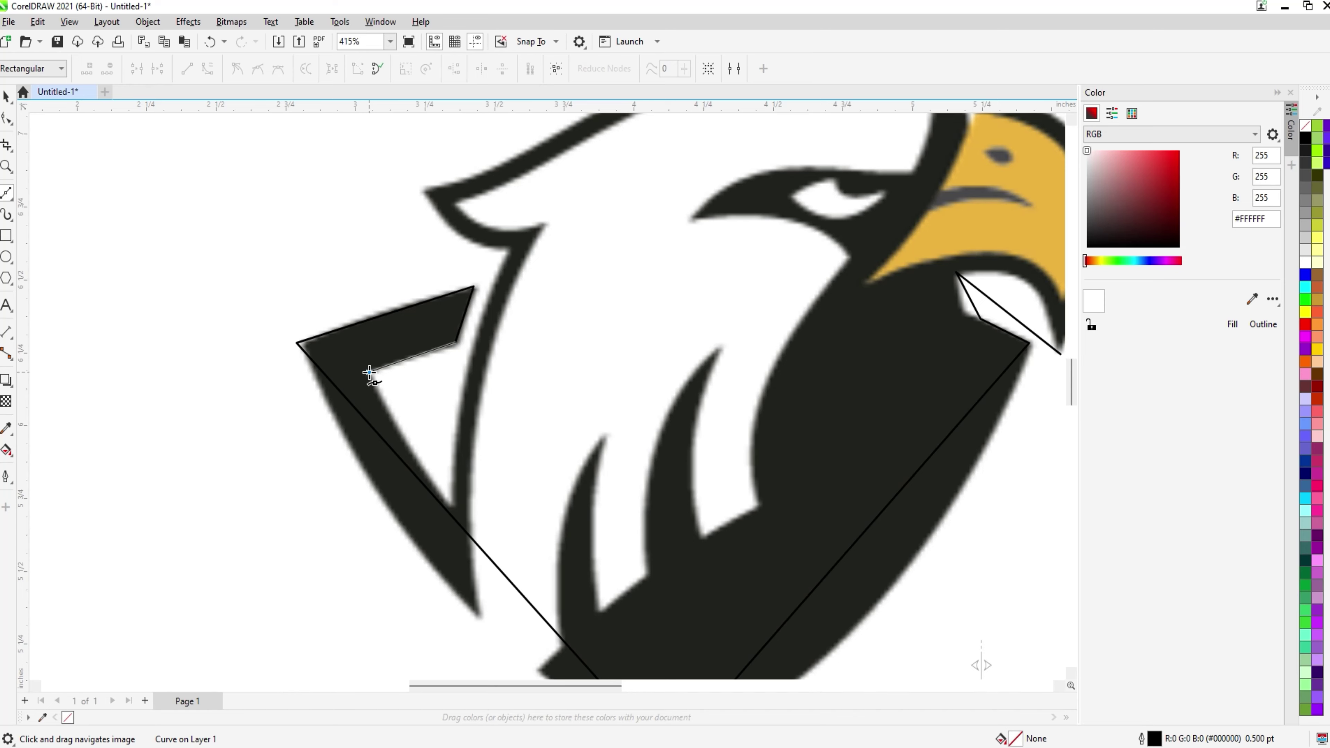
left_click(452, 504)
left_click(511, 250)
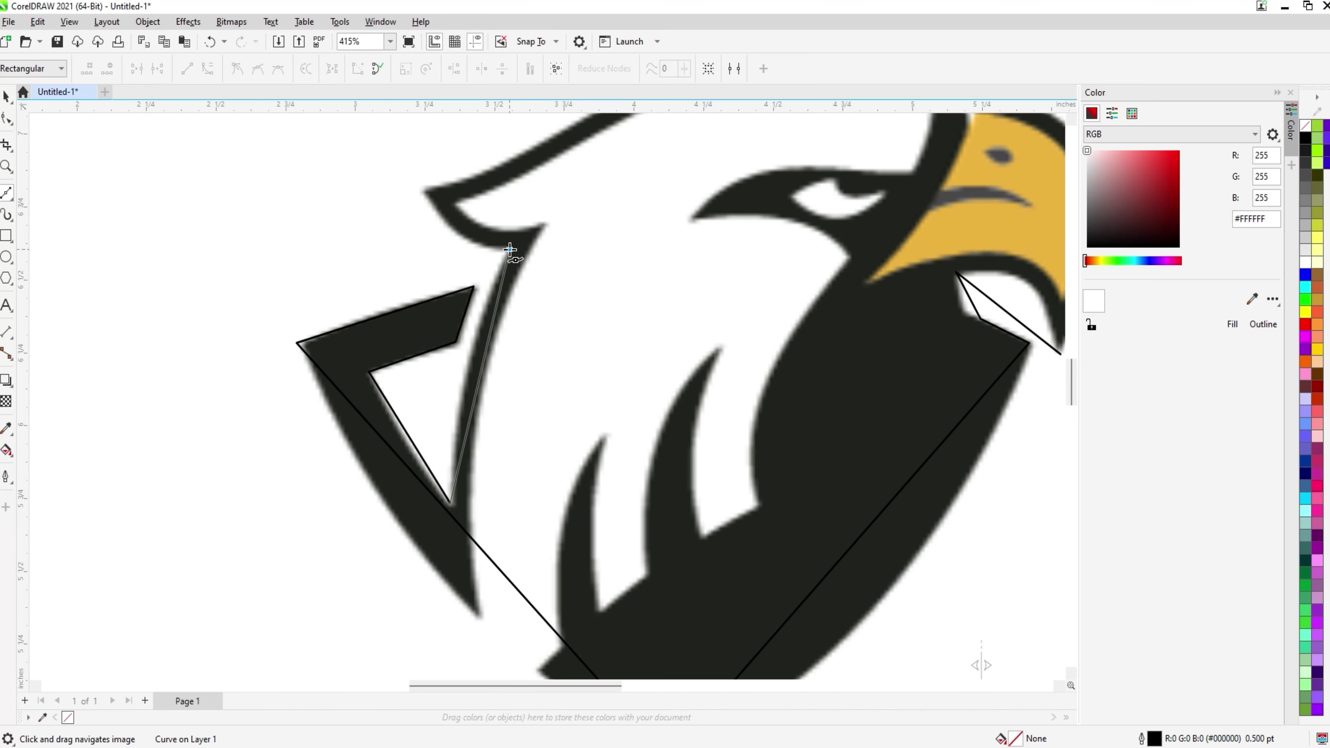
Continue the outline with straight segments from the neck corner to the head tuft's tip and the top of the crown
left_click_drag(460, 304, 386, 401)
left_click(343, 298)
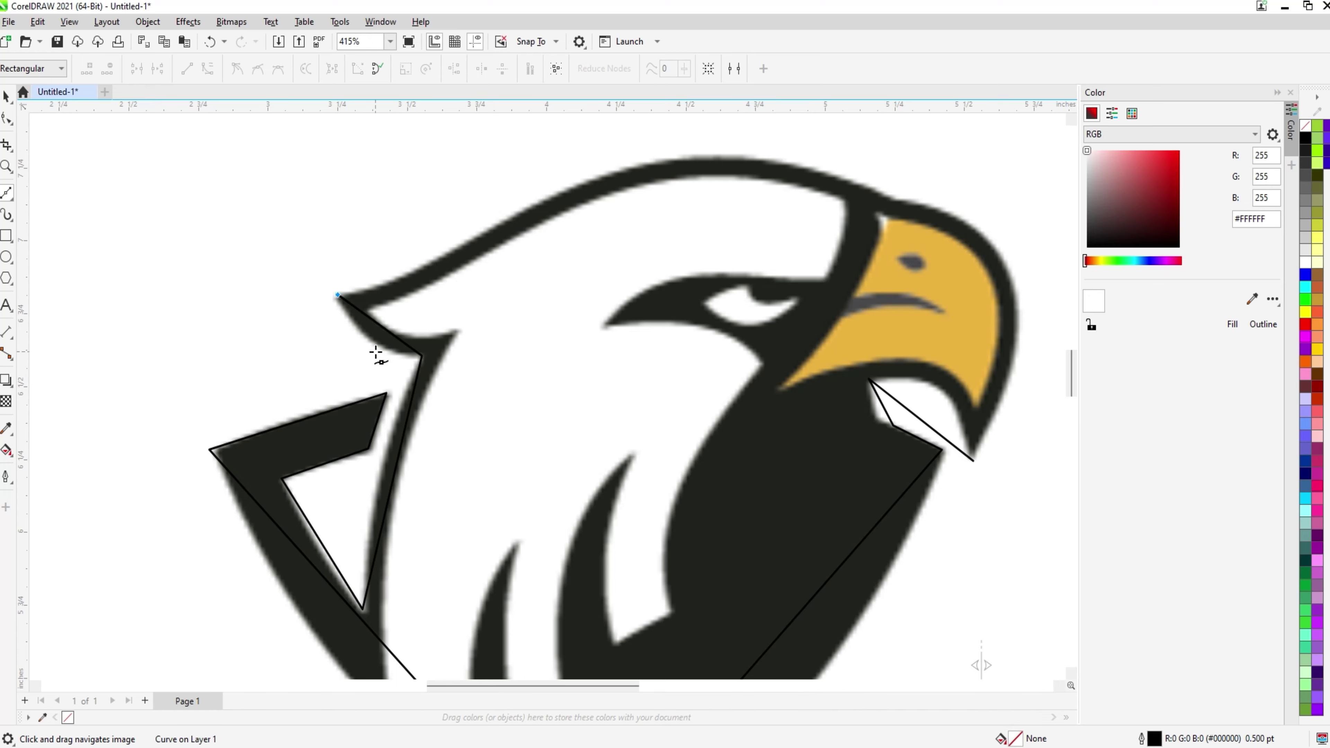
scroll(374, 354, "down", 1)
left_click_drag(374, 354, 273, 362)
scroll(498, 252, "up", 1)
left_click(516, 203)
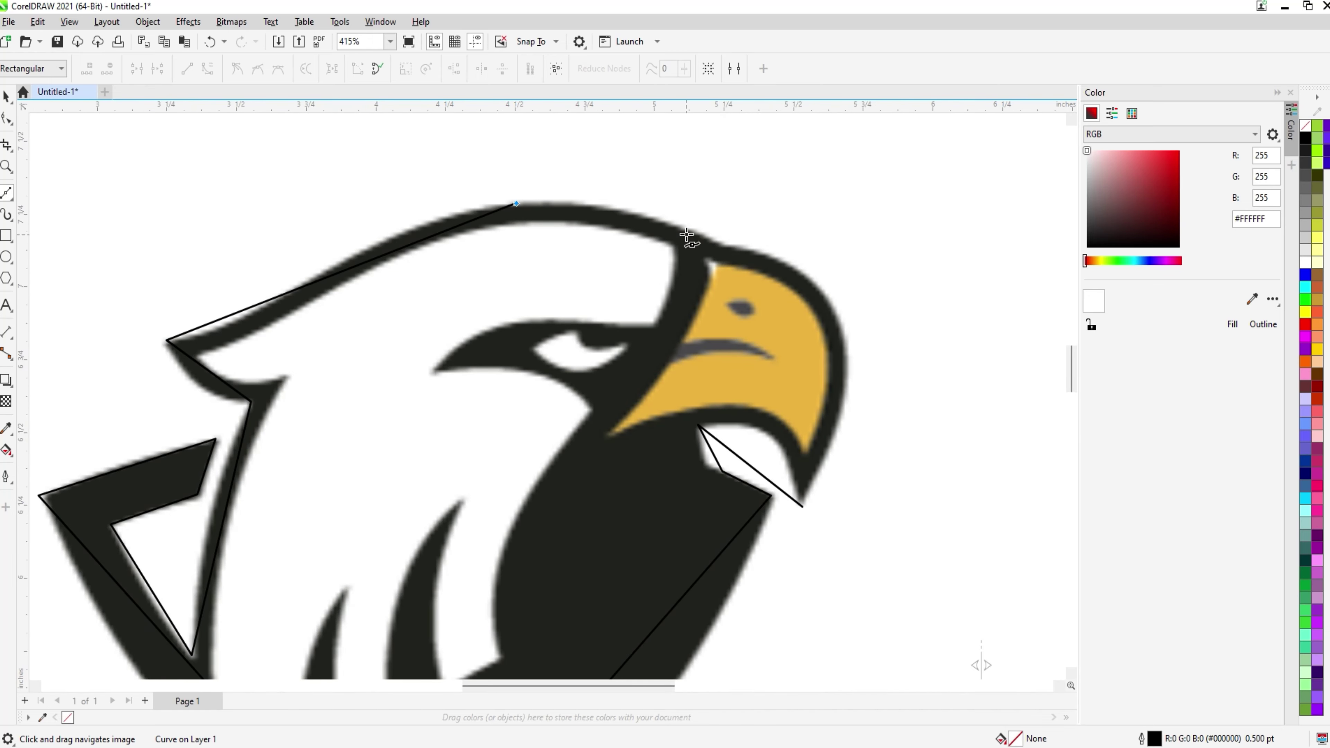
Add outline points at the brow and the beak's upper start, and close the shape at the beak tip
left_click(701, 235)
left_click(747, 250)
left_click_drag(817, 359, 765, 248)
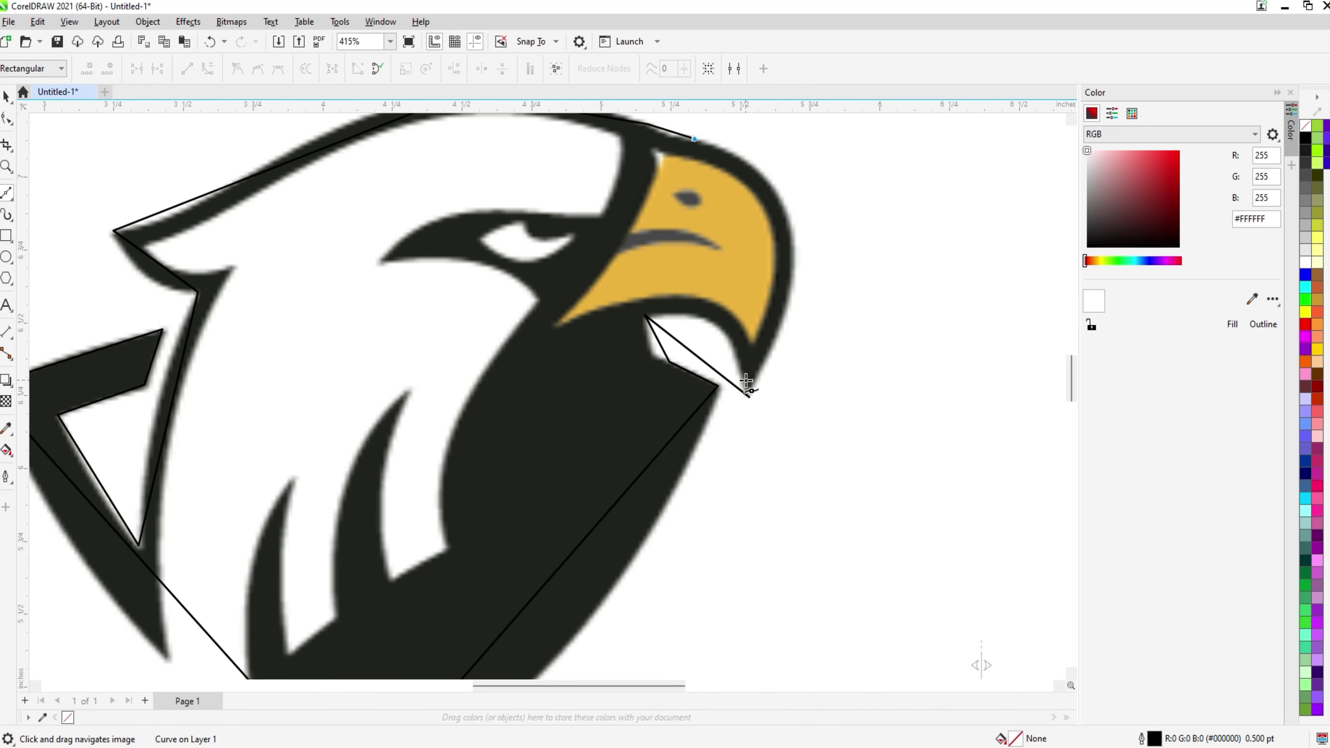
left_click(750, 397)
scroll(751, 445, "down", 2)
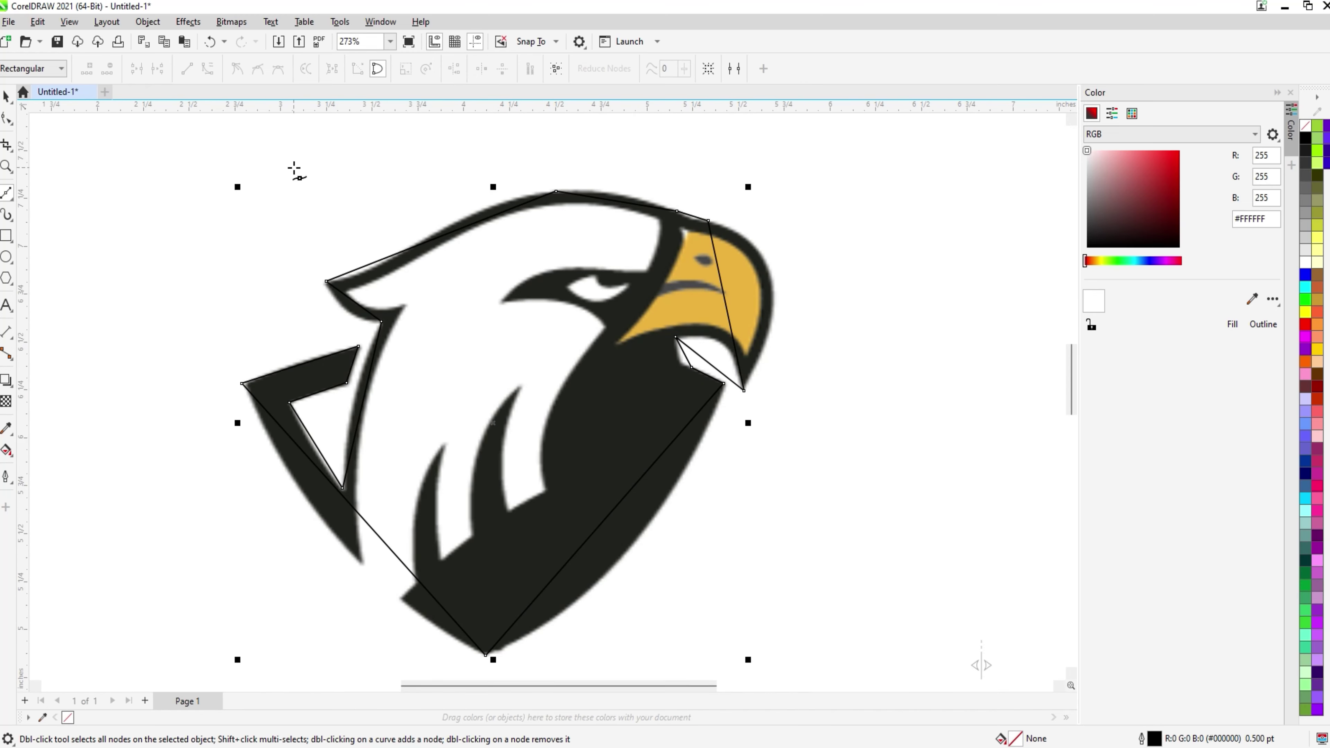
With the Shape tool, convert the segment from head tuft to crown to a curve and adjust its handles to follow the head
left_click(7, 119)
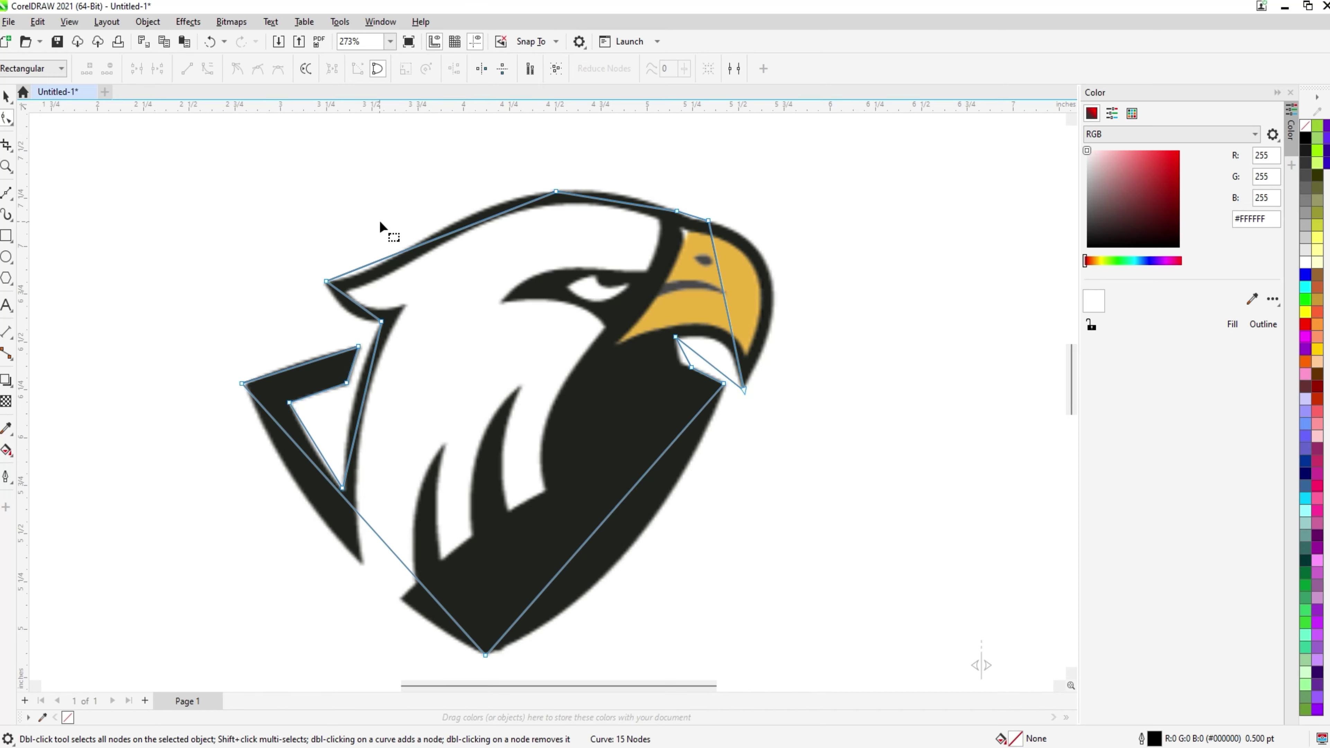
left_click_drag(433, 239, 470, 256)
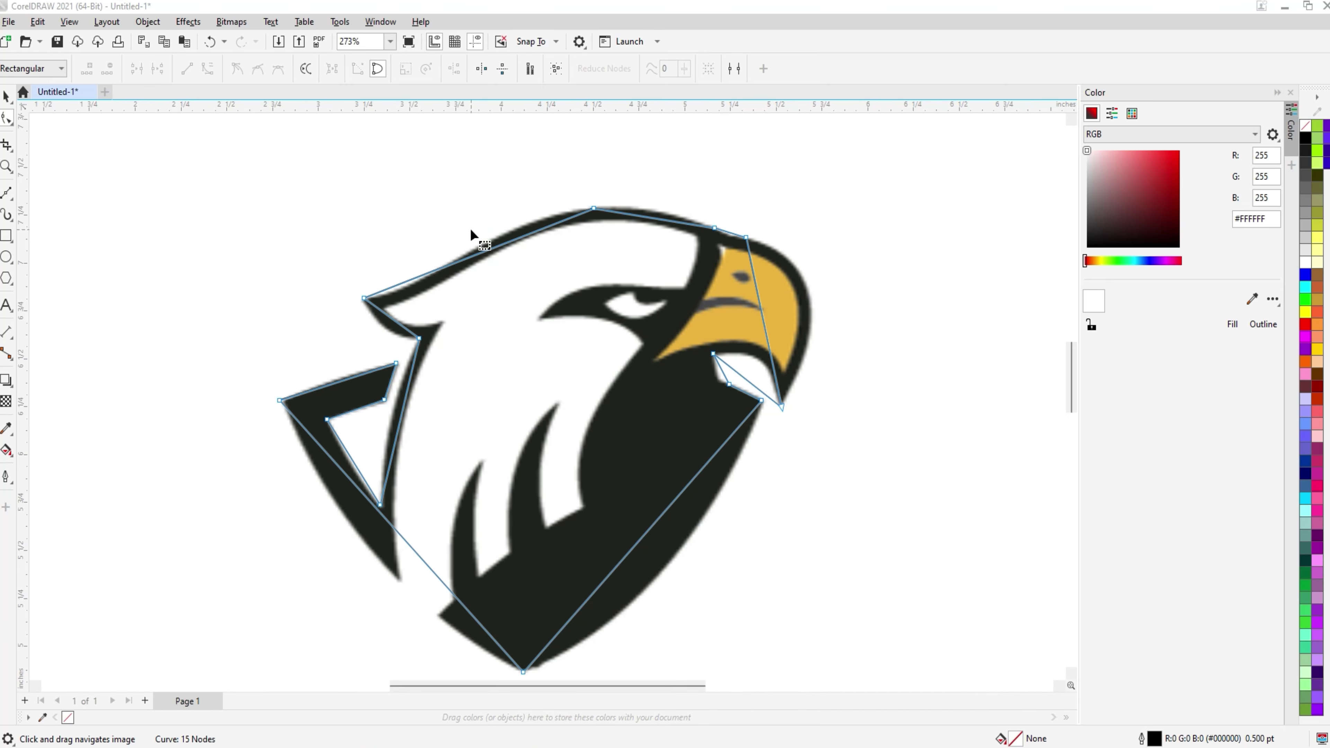
scroll(434, 260, "up", 3)
scroll(434, 260, "down", 3)
mouse_move(483, 403)
left_mouse_down()
mouse_move(520, 353)
mouse_move(510, 405)
left_mouse_up()
scroll(526, 255, "up", 2)
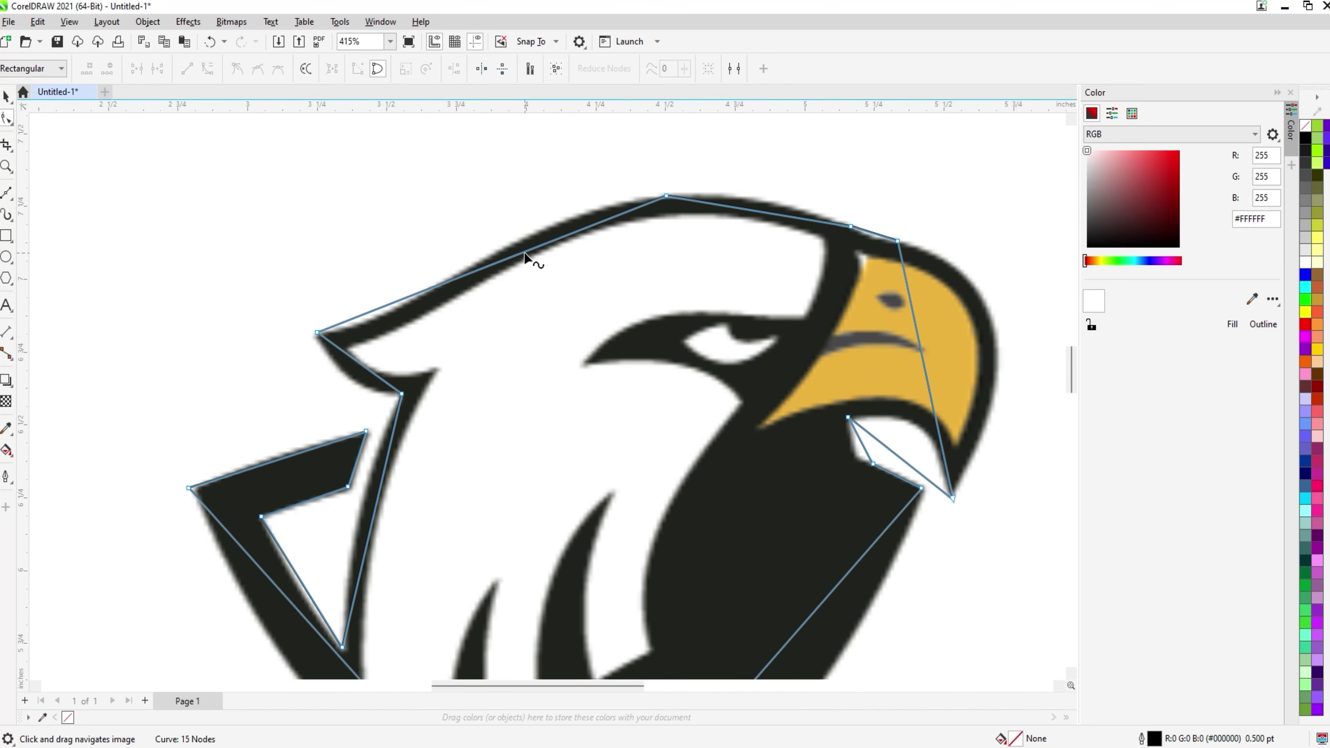
left_click(208, 68)
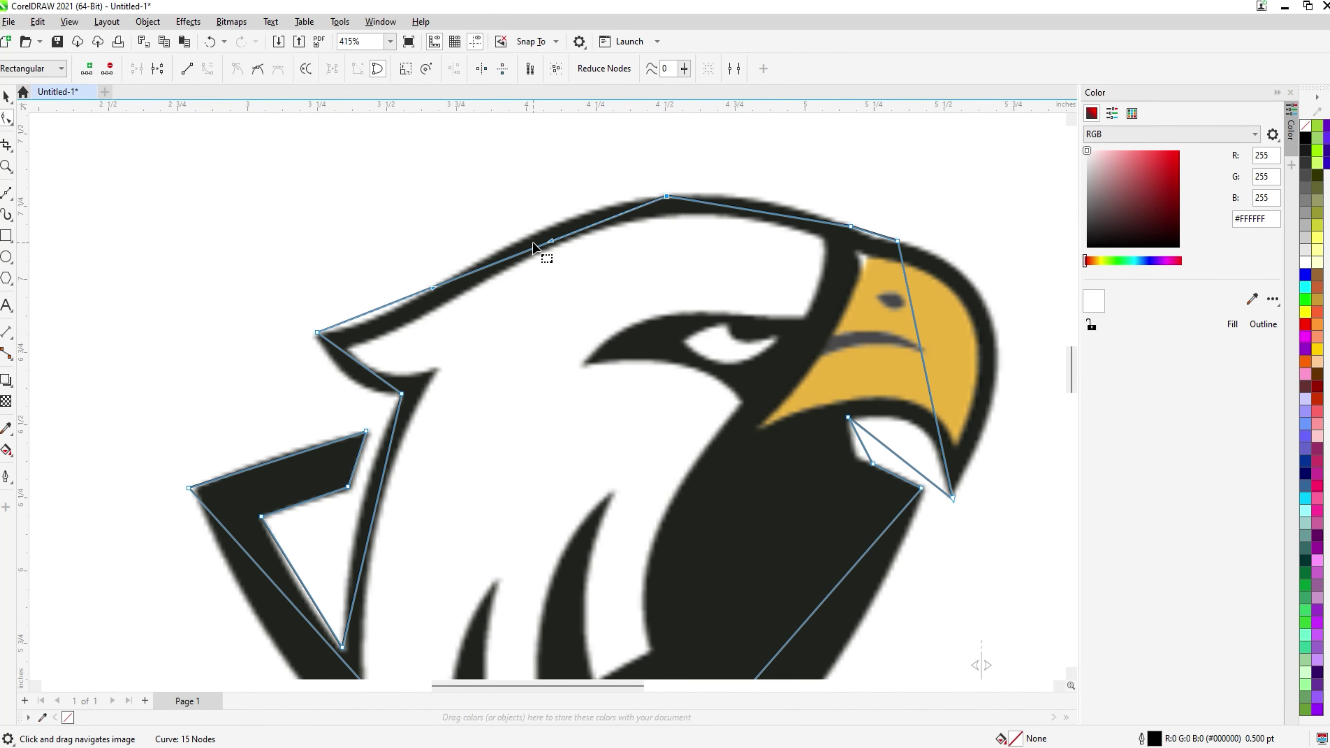
left_click_drag(549, 242, 524, 214)
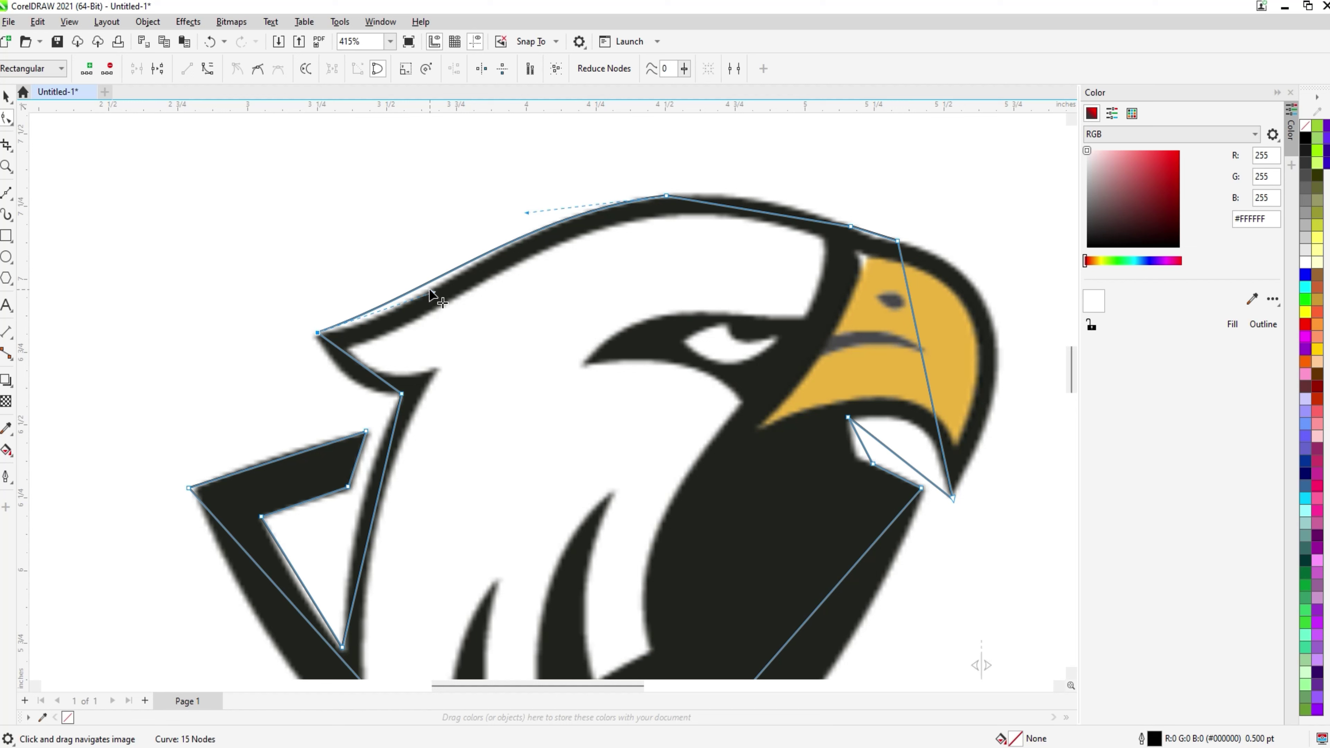
left_click_drag(433, 289, 417, 317)
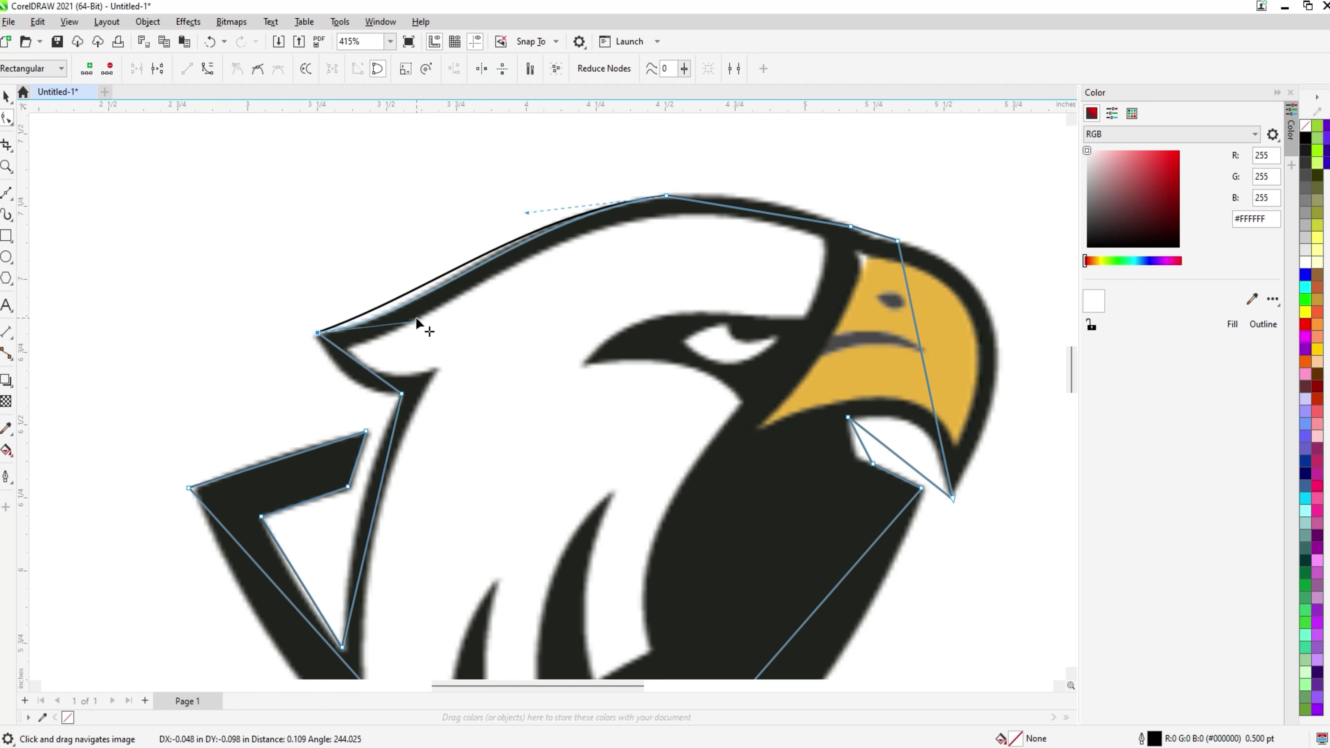
left_click_drag(526, 212, 515, 210)
Convert the crown-to-brow segment to a curve, bend it along the head's outer edge and remove the extra node
scroll(689, 223, "up", 2)
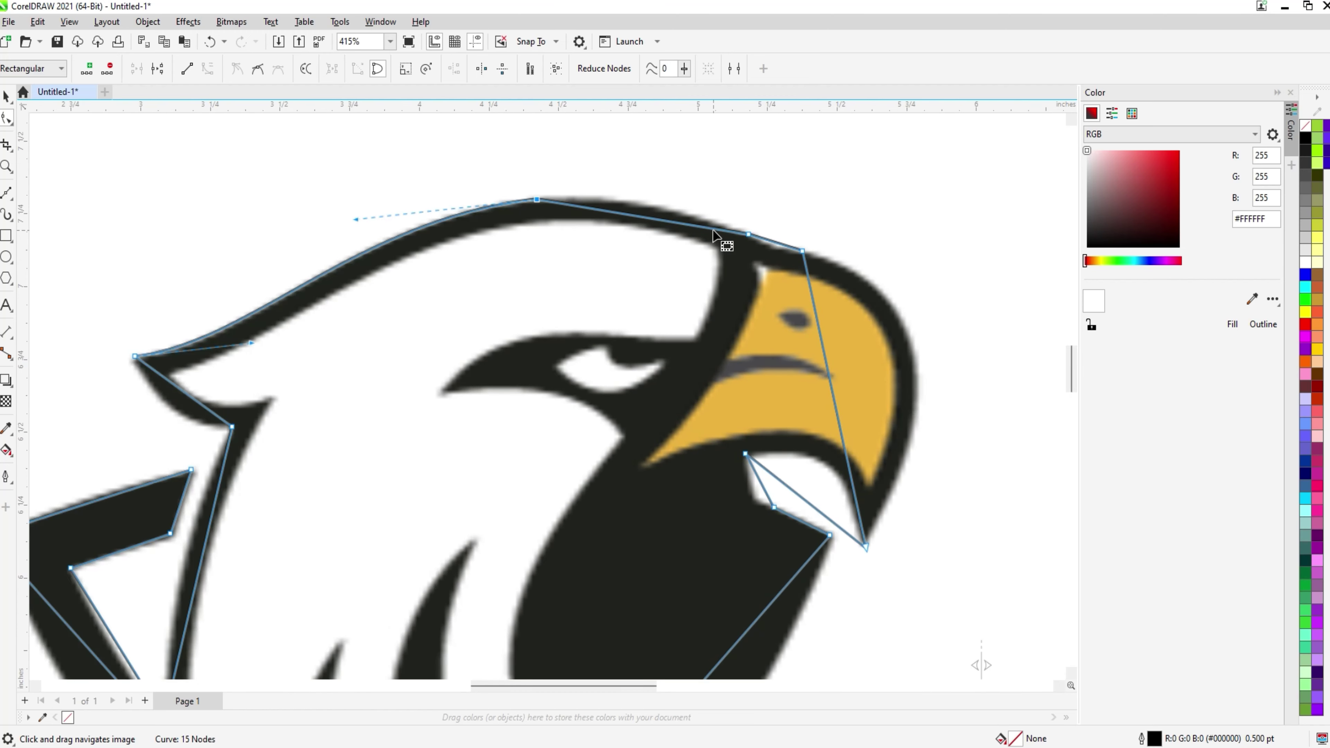
left_click(664, 220)
right_click(664, 221)
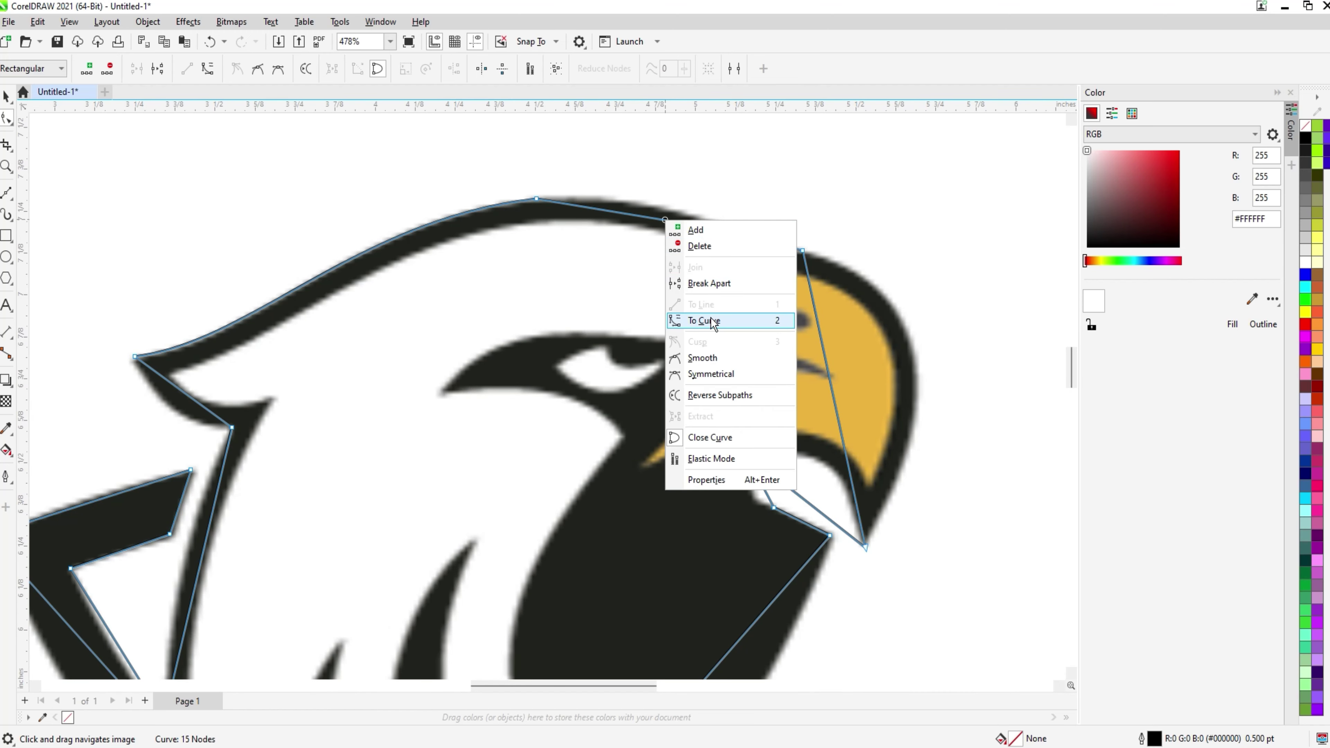
left_click(696, 316)
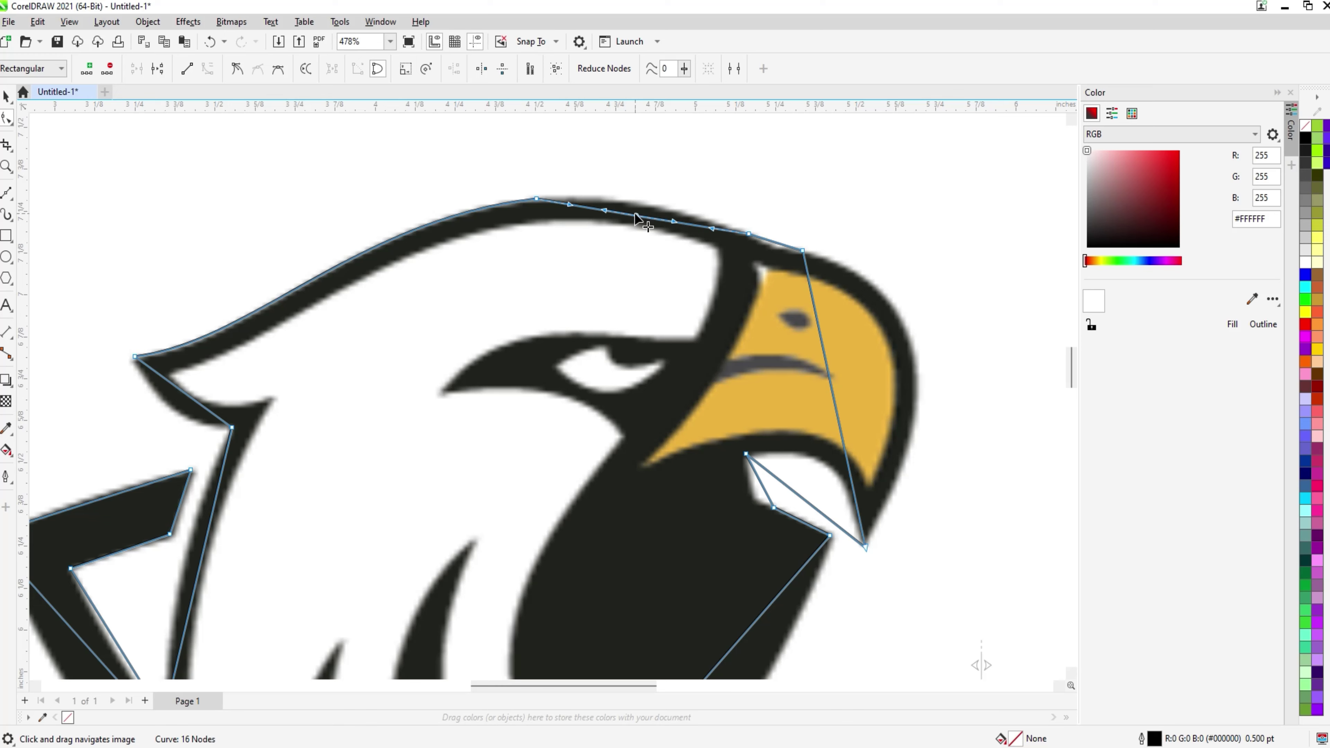
left_click_drag(638, 220, 637, 205)
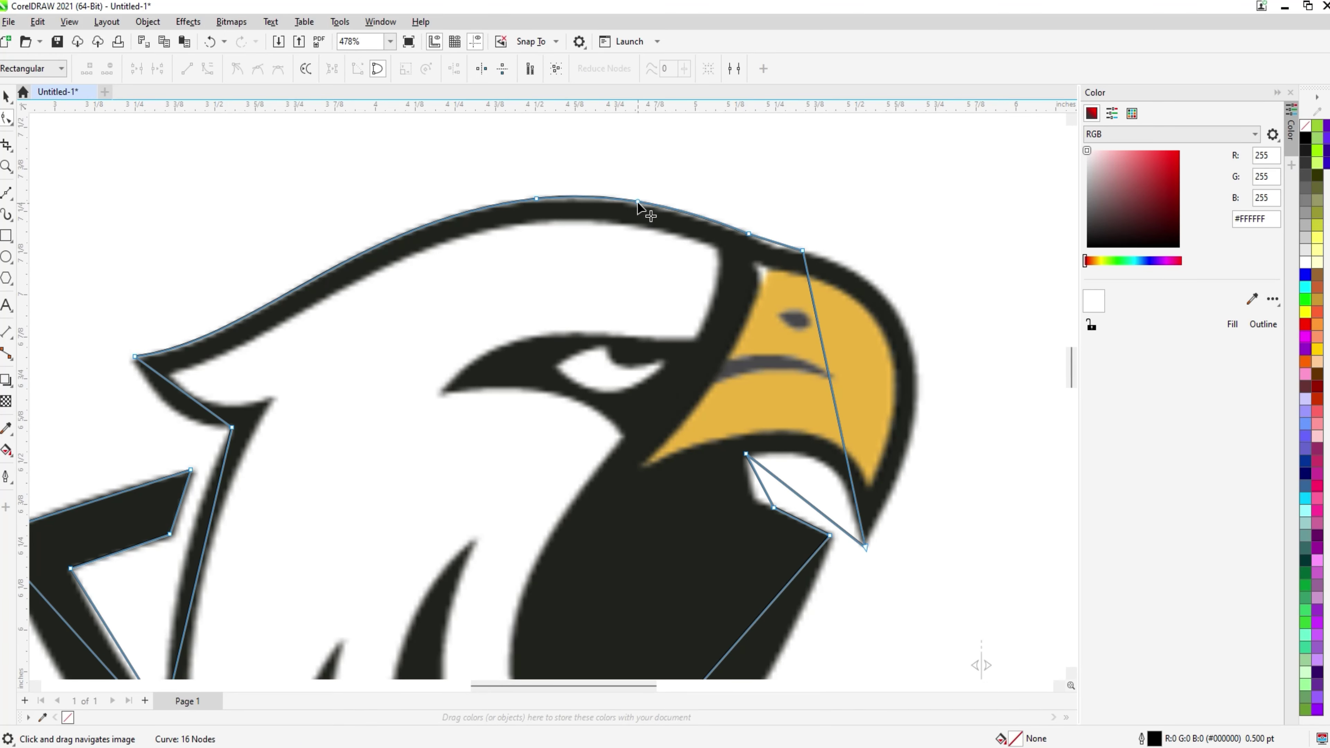
double_click(638, 202)
Convert the short segment between the brow and the beak's upper start to a curve and bend it slightly to the artwork
scroll(681, 225, "up", 3)
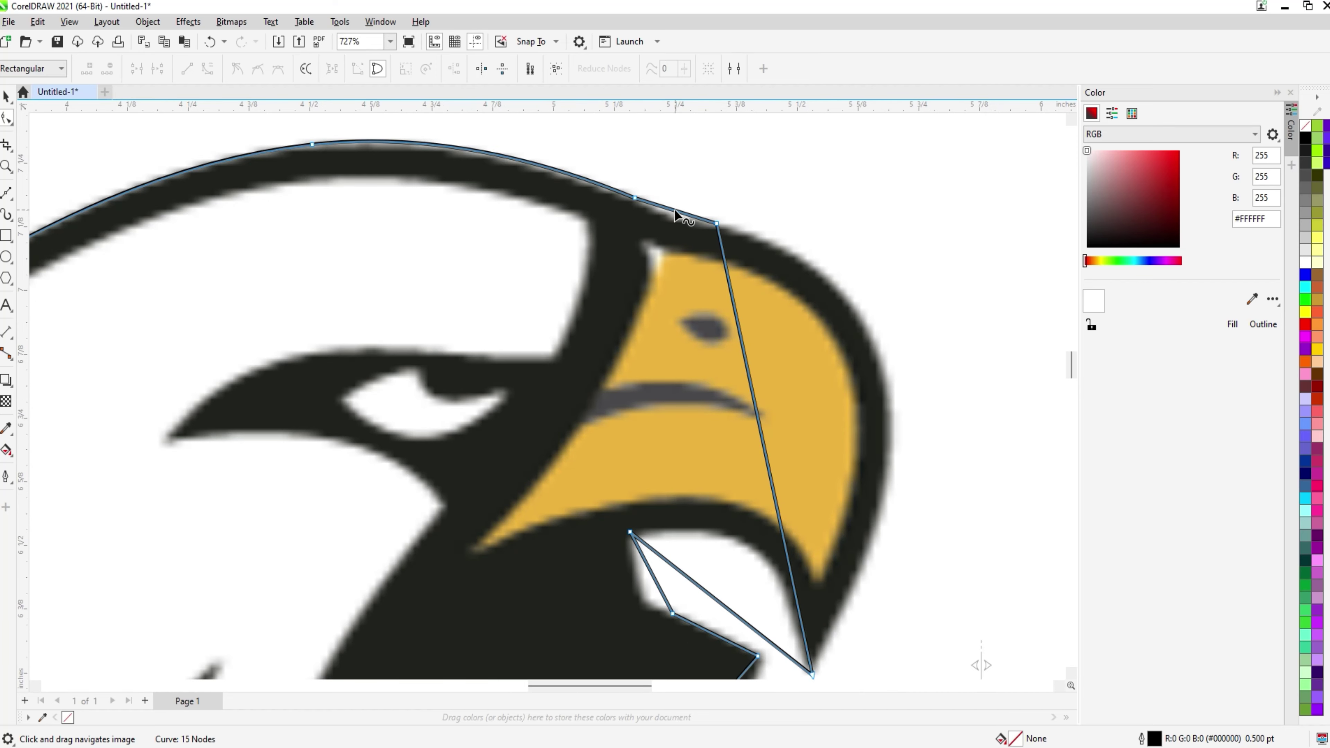
right_click(675, 210)
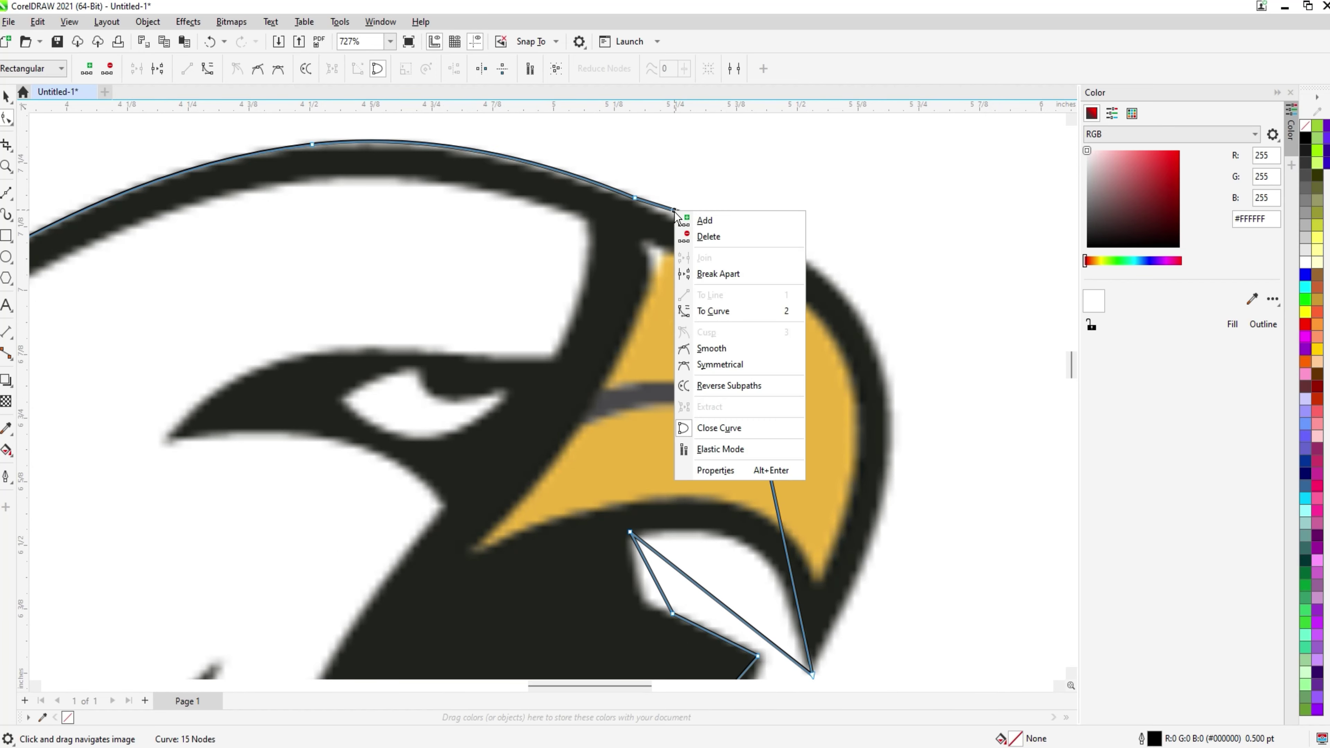
left_click(713, 311)
mouse_move(687, 213)
left_mouse_down()
mouse_move(682, 226)
mouse_move(662, 209)
left_mouse_up()
left_click(636, 198)
Convert the straight segment down to the beak tip to a curve and bend it along the beak's outer edge
scroll(675, 233, "down", 1)
right_click(628, 268)
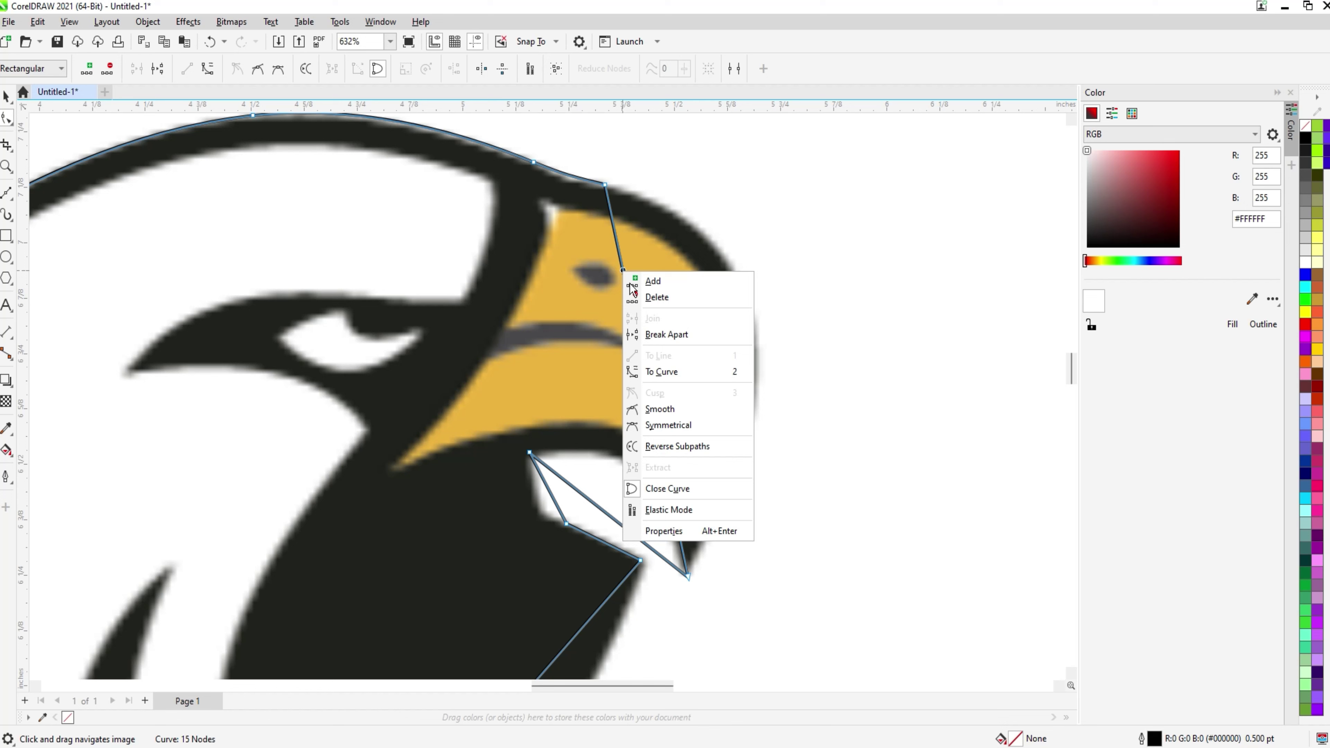
left_click(680, 373)
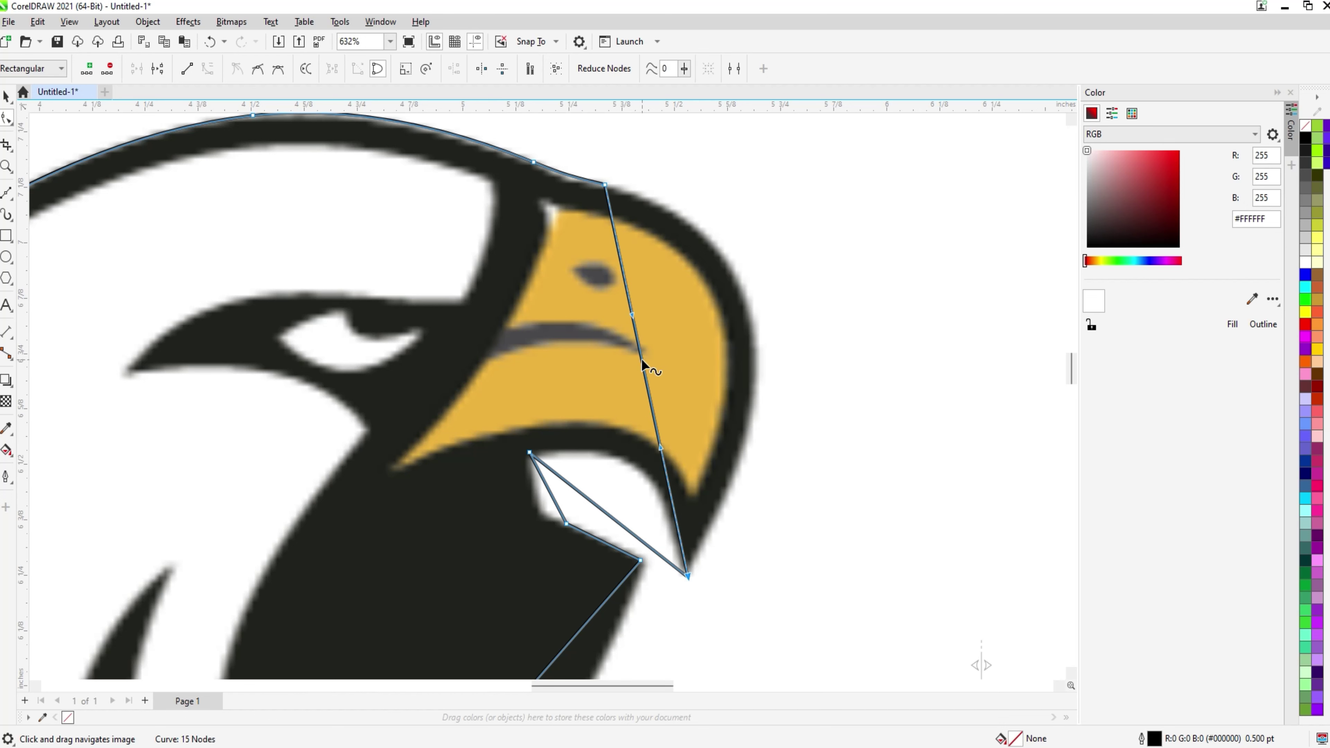
left_click_drag(641, 359, 745, 306)
left_click_drag(825, 339, 676, 587)
Convert the segment between the beak tip and the mouth's inner corner to a curve and arch it along the beak's underside
scroll(701, 569, "up", 2)
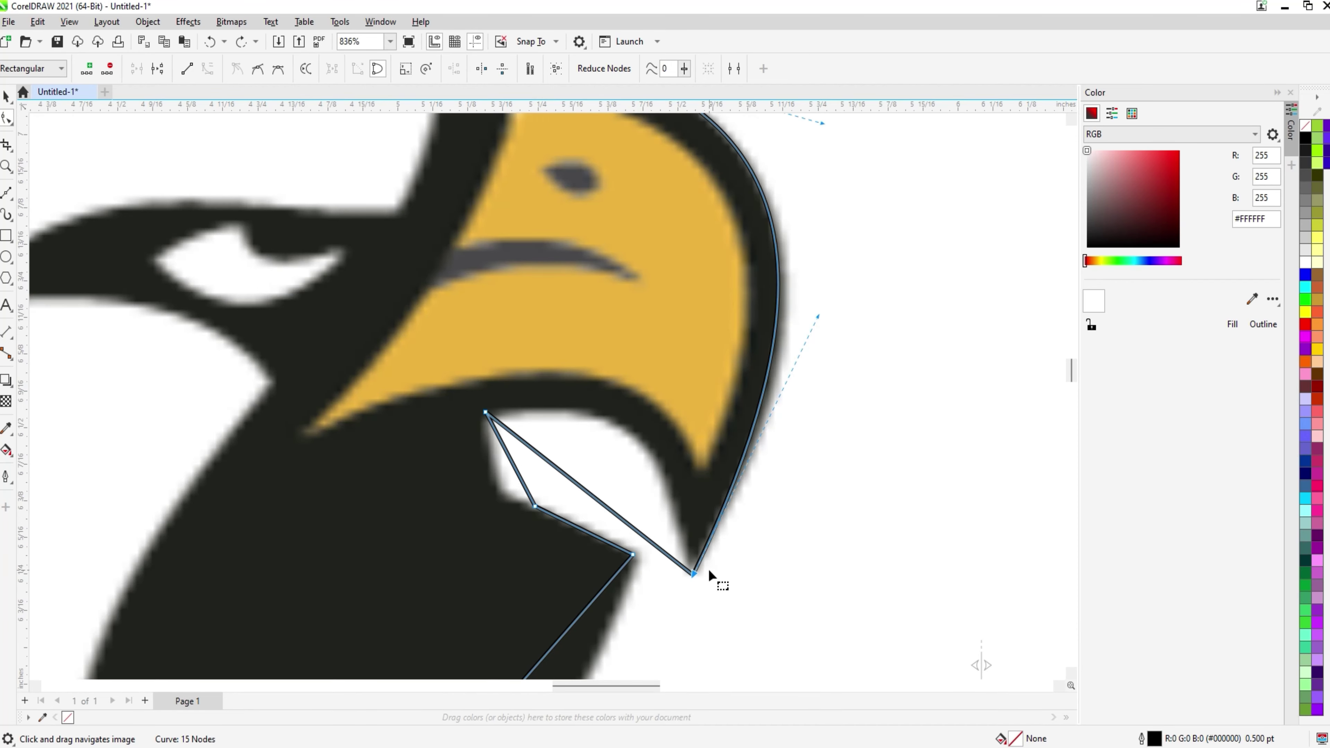
right_click(596, 504)
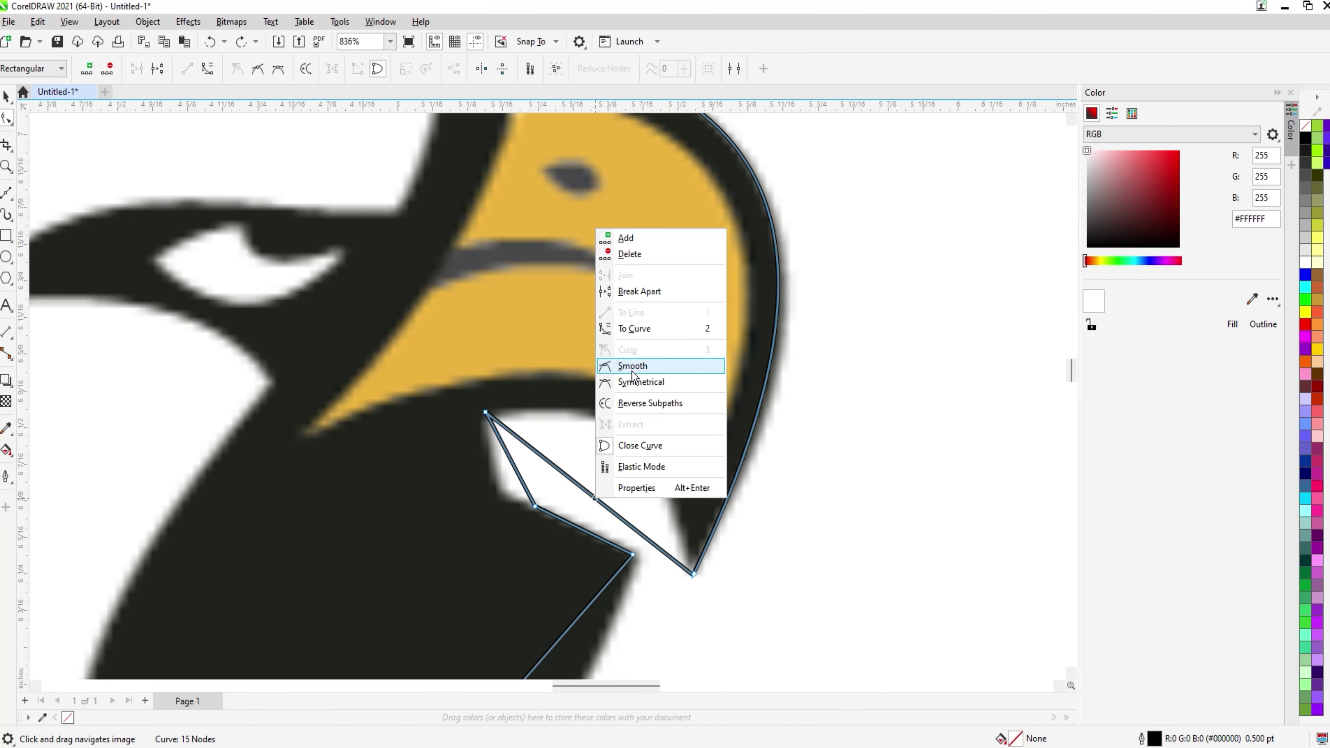
left_click(619, 332)
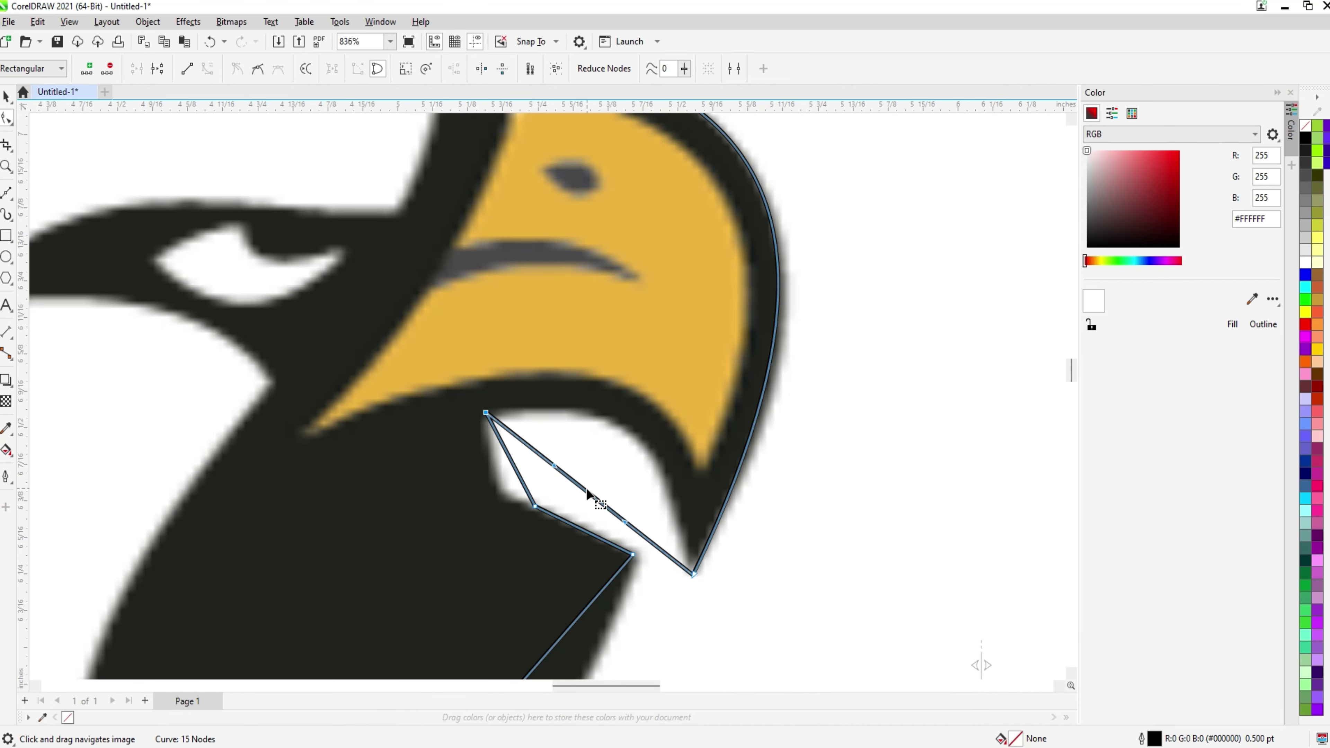
left_click_drag(587, 490, 632, 432)
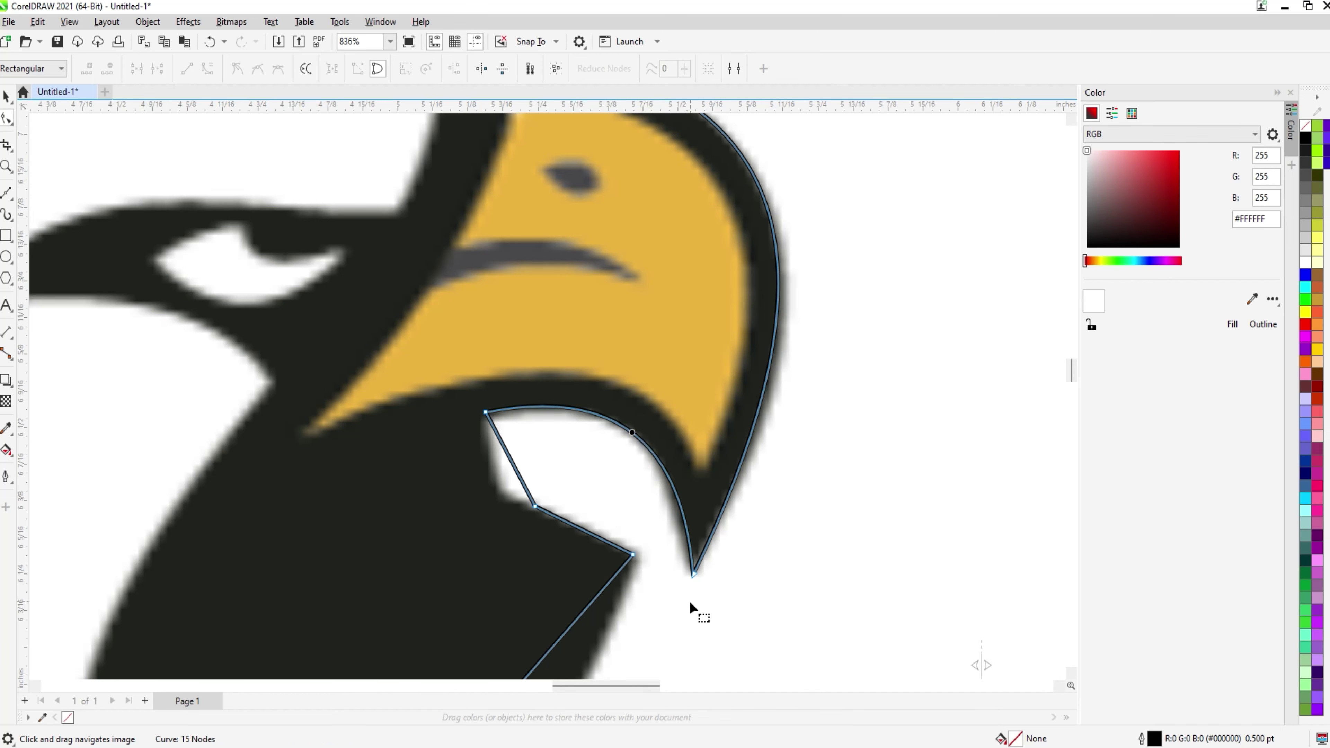
Convert the short segment inside the mouth notch to a curve and shape it to the rounded inner corner
right_click(506, 451)
left_click(542, 554)
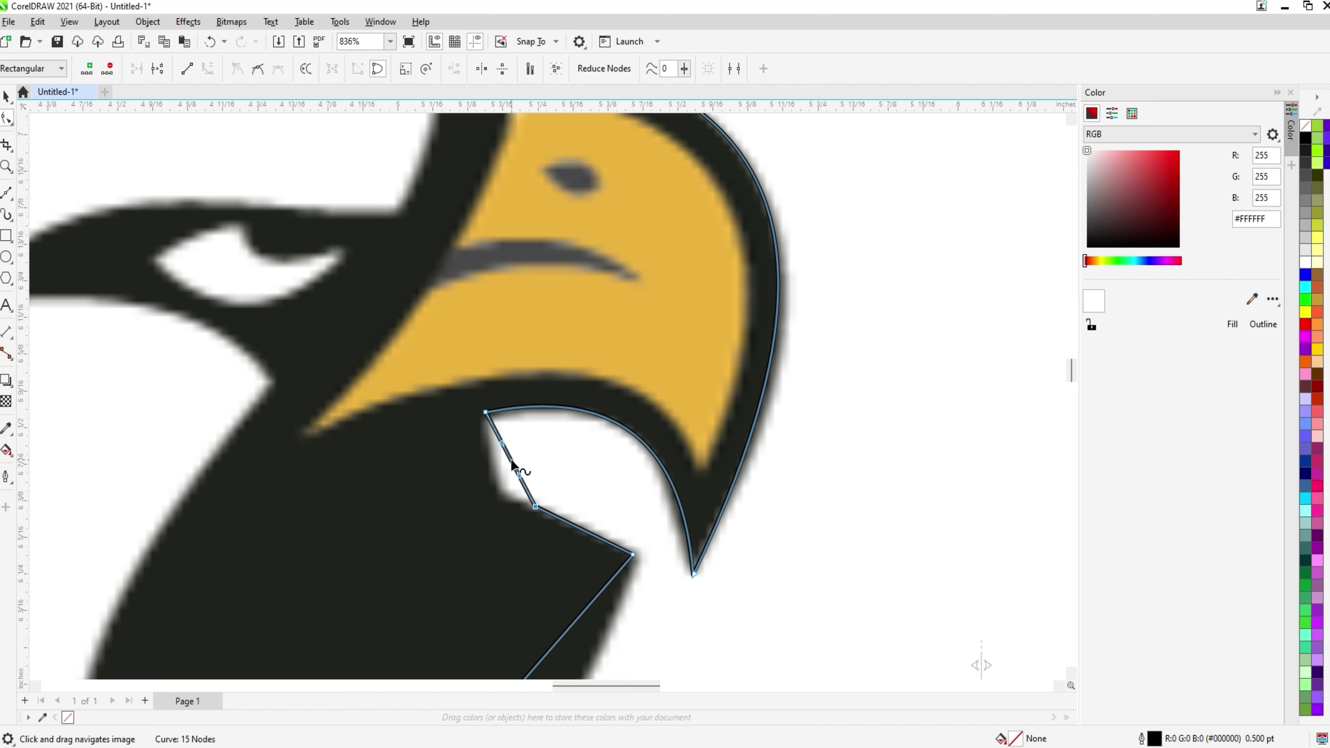
left_click_drag(509, 456, 496, 478)
left_click_drag(585, 552, 597, 480)
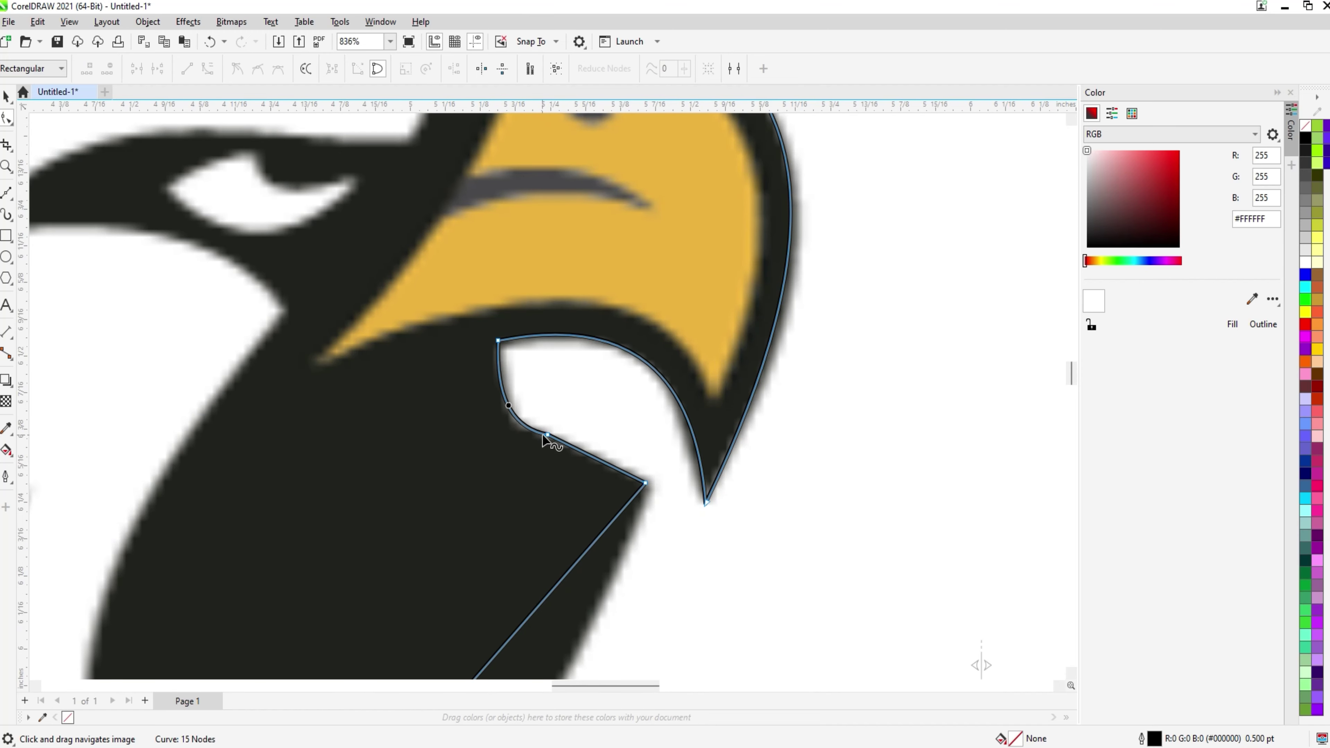
left_click_drag(515, 420, 509, 423)
Convert the long segment from the throat corner to the bottom tip to a curve and bow it outward along the neck's front edge
scroll(516, 456, "down", 1)
left_click_drag(524, 488, 583, 395)
scroll(581, 396, "down", 1)
scroll(569, 429, "down", 1)
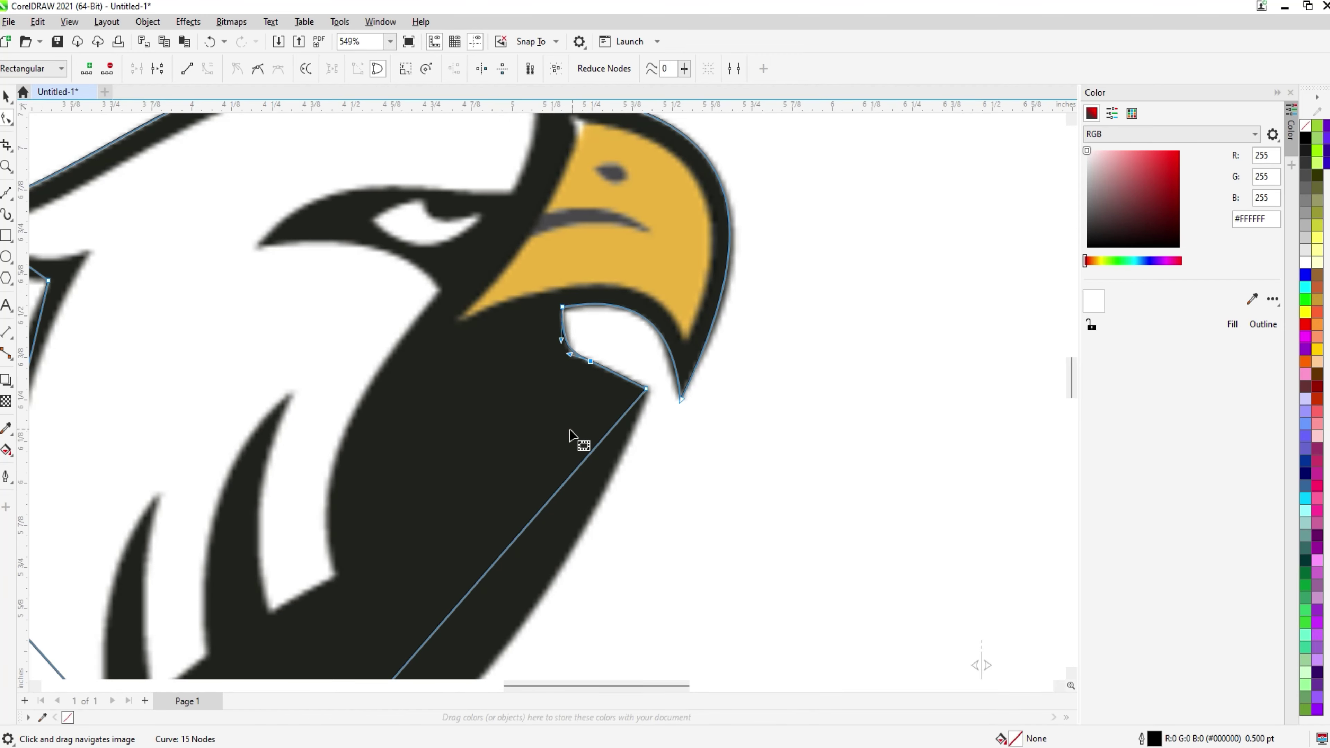
left_click_drag(521, 452, 603, 346)
scroll(564, 468, "down", 1)
left_click_drag(544, 489, 564, 416)
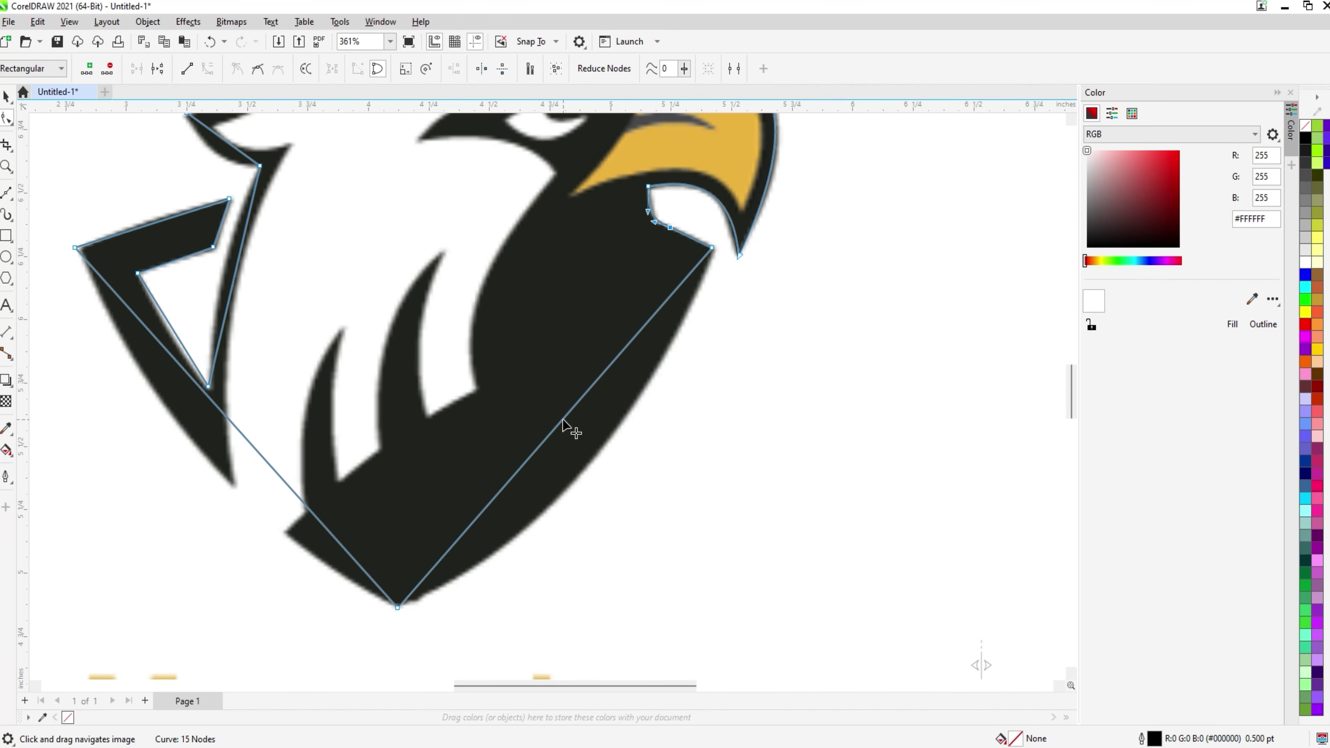
left_click(563, 419)
right_click(562, 419)
left_click(598, 526)
left_click_drag(557, 427, 582, 469)
Convert the long segment from the bottom tip to the shield's rear corner to a curve and bow it outward along the artwork's edge
scroll(453, 404, "left", 3)
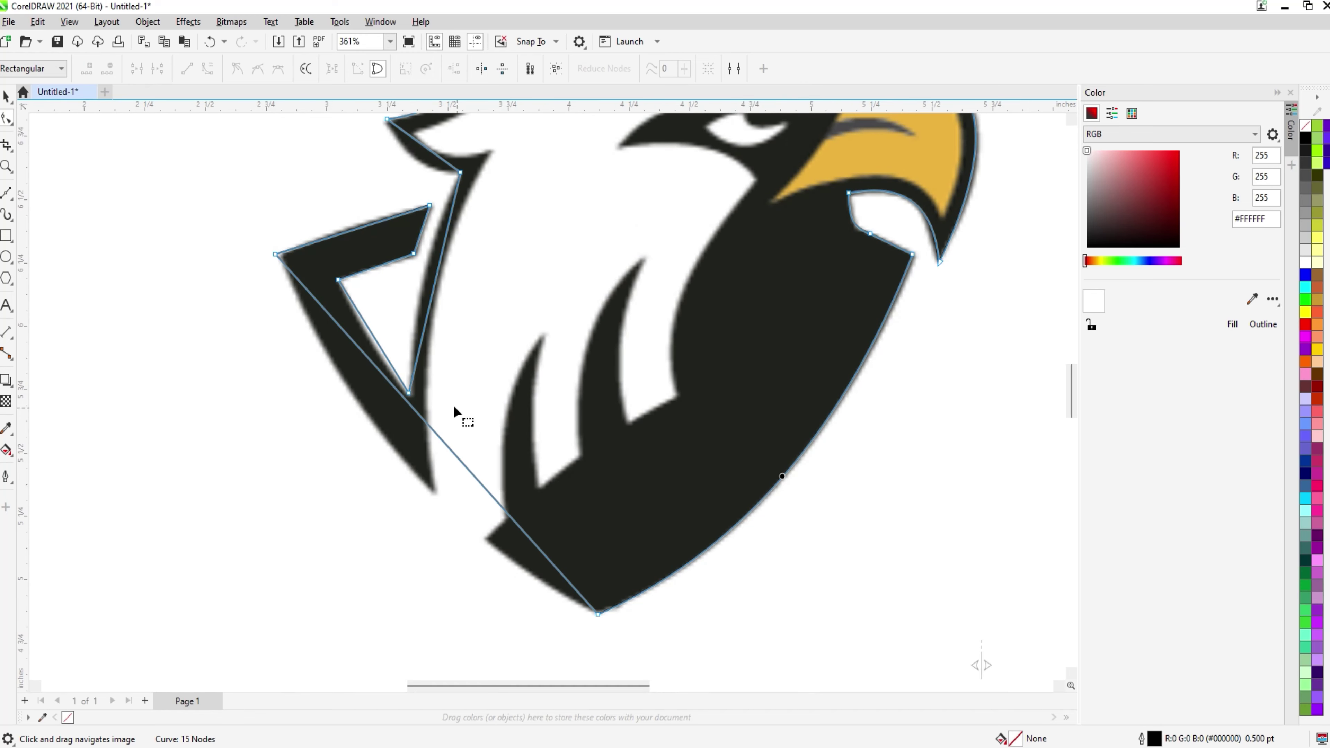
right_click(422, 417)
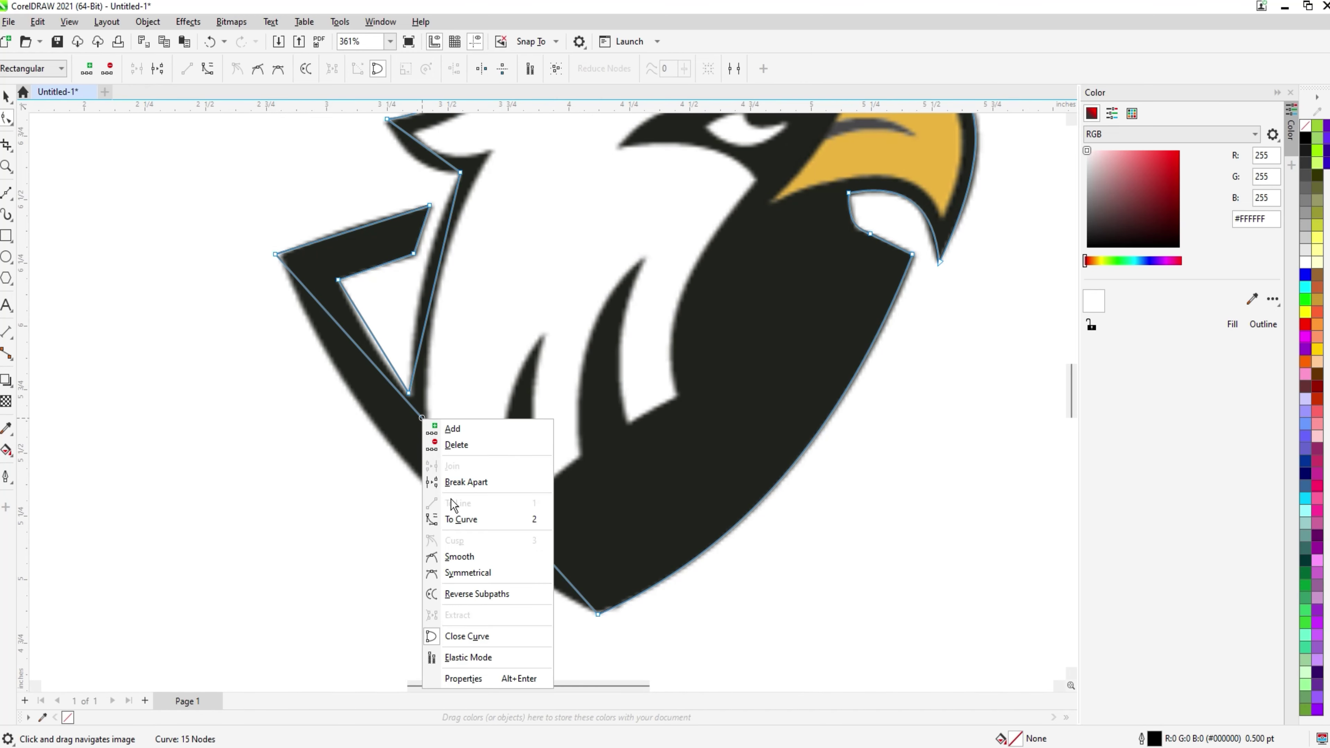
left_click(451, 520)
left_click_drag(431, 436, 414, 470)
Convert the short segment beneath the head's rear feather tip to a curve, bow it outward and nudge its lower corner node onto the artwork
scroll(369, 325, "up", 3)
right_click(577, 361)
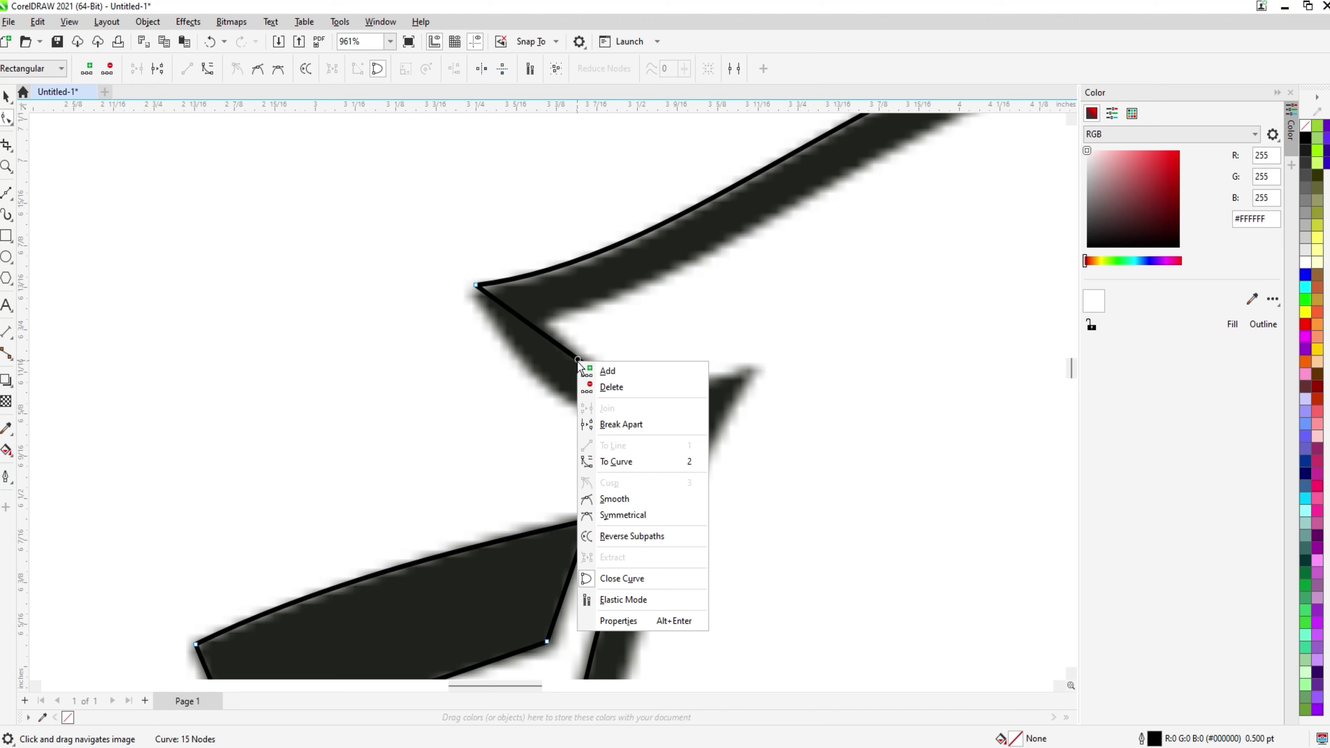
left_click(610, 462)
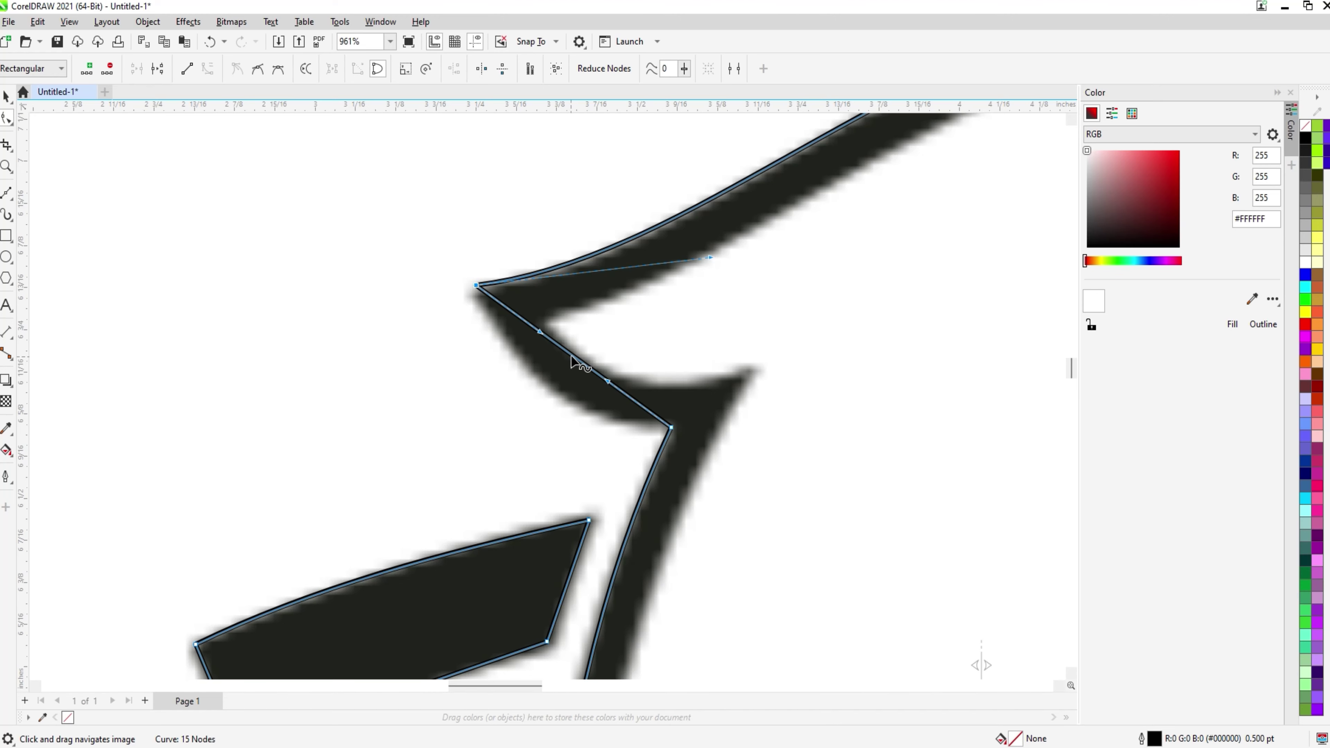
left_click_drag(572, 361, 557, 389)
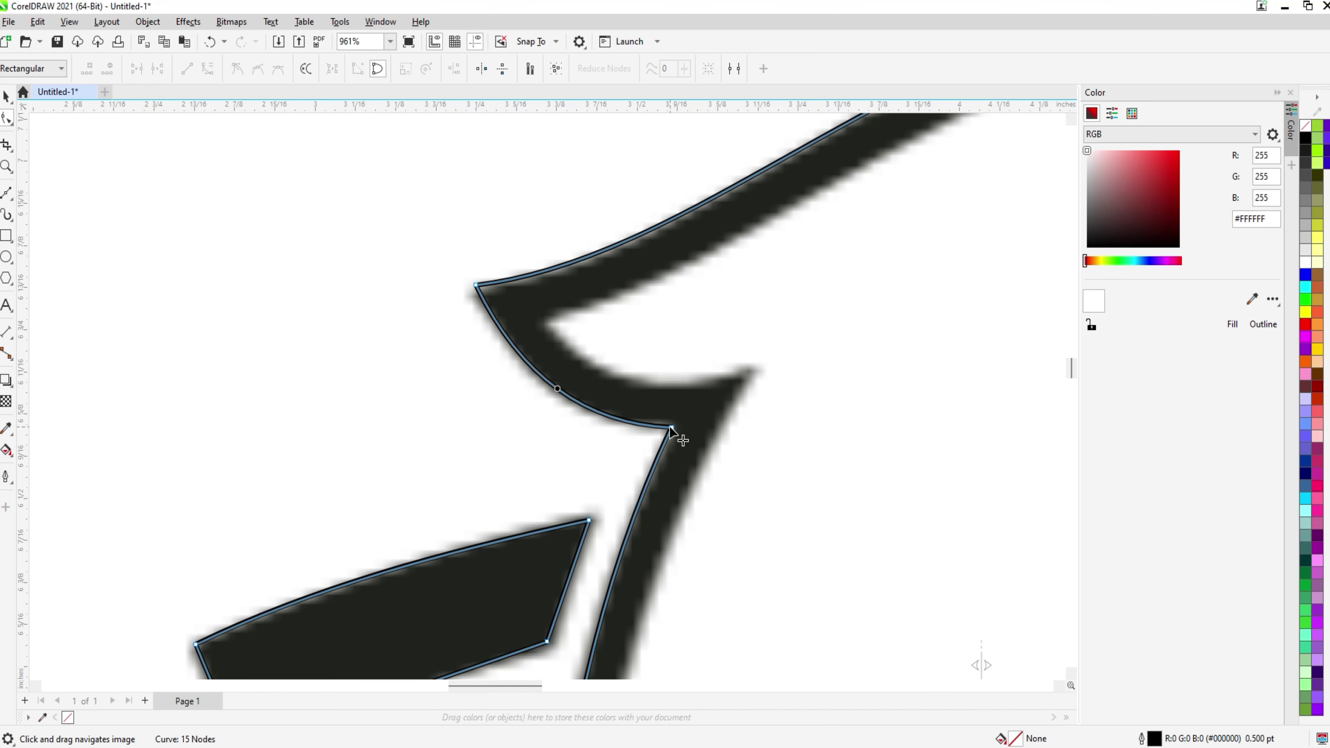
left_click_drag(671, 428, 679, 427)
Lock the reference bitmap in place
scroll(612, 545, "down", 1)
left_click_drag(612, 542, 620, 454)
scroll(620, 454, "down", 4)
left_click(6, 96)
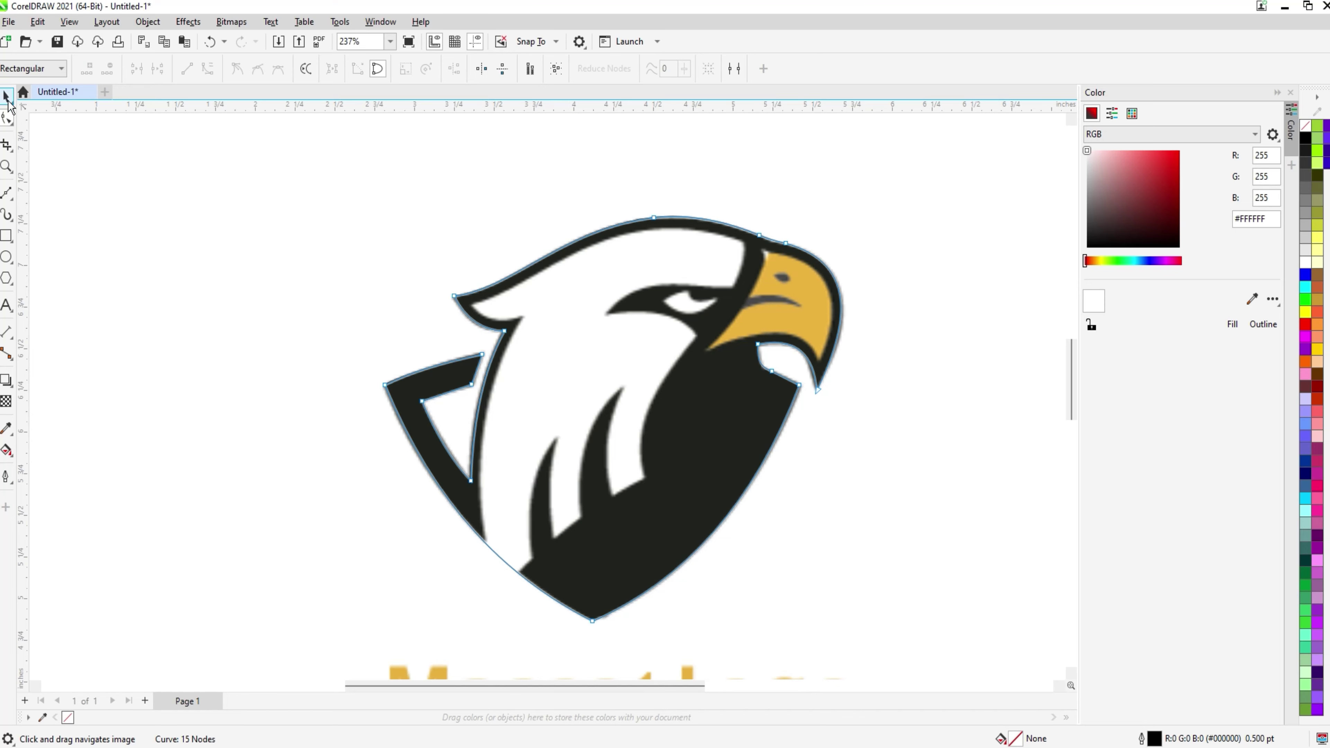
left_click(214, 220)
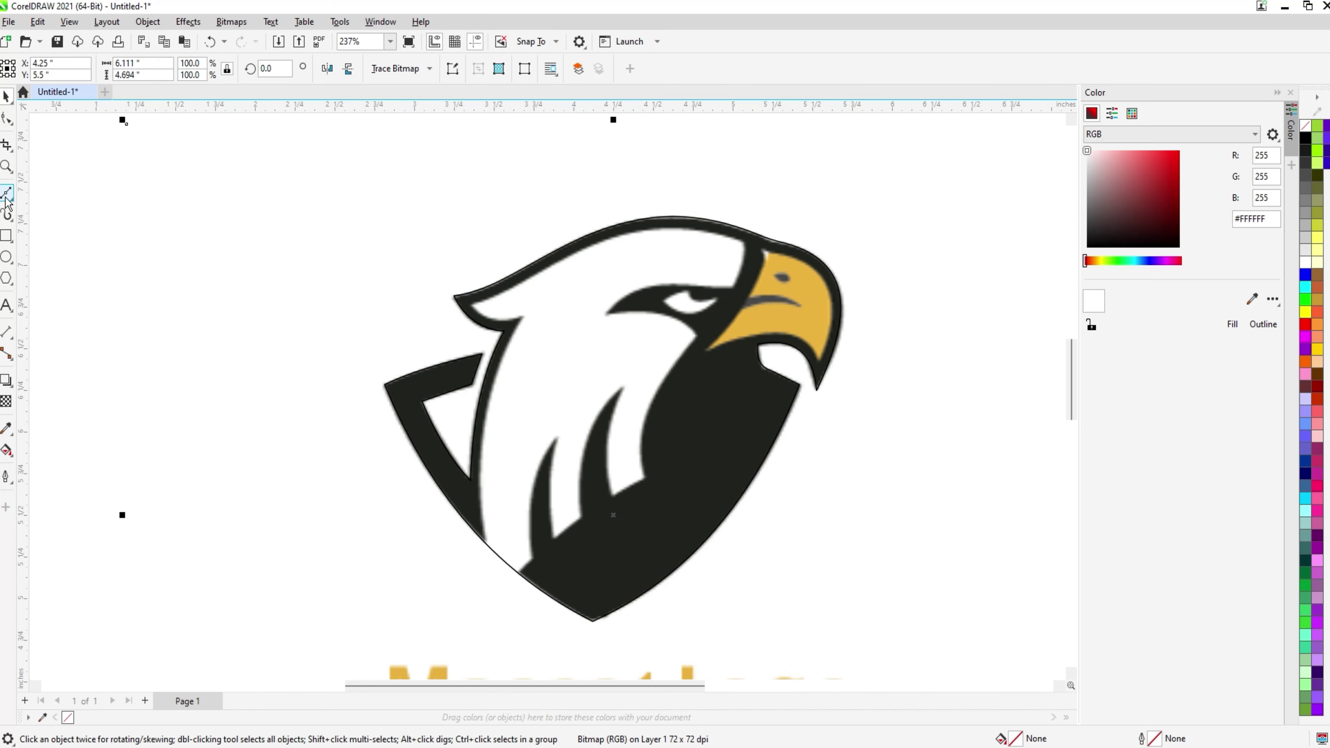
right_click(294, 301)
left_click(300, 454)
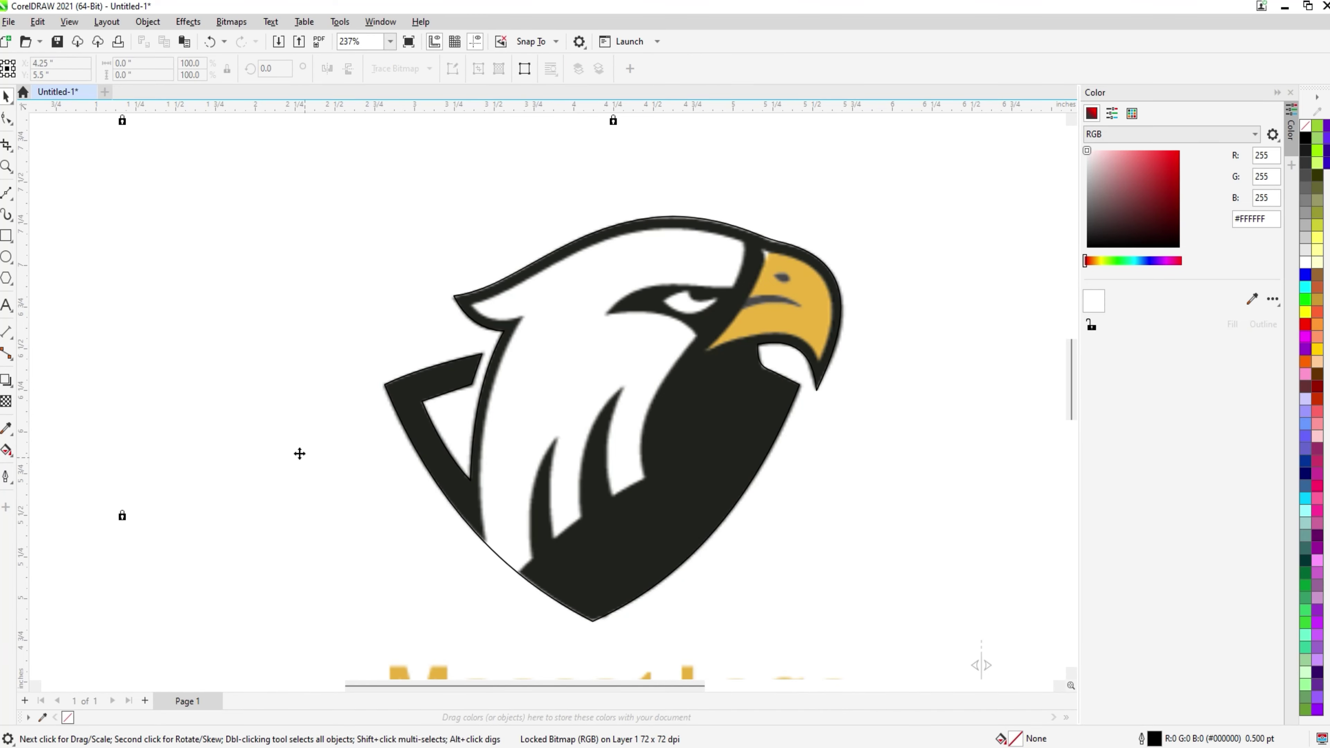
Start a new line just outside the shield's lower rear edge, going up the white neck's rear edge to the feather notch and inner feather tip
left_click(7, 194)
scroll(482, 545, "up", 1)
left_click(473, 557)
left_click(485, 540)
left_click_drag(539, 377, 534, 400)
scroll(528, 278, "up", 1)
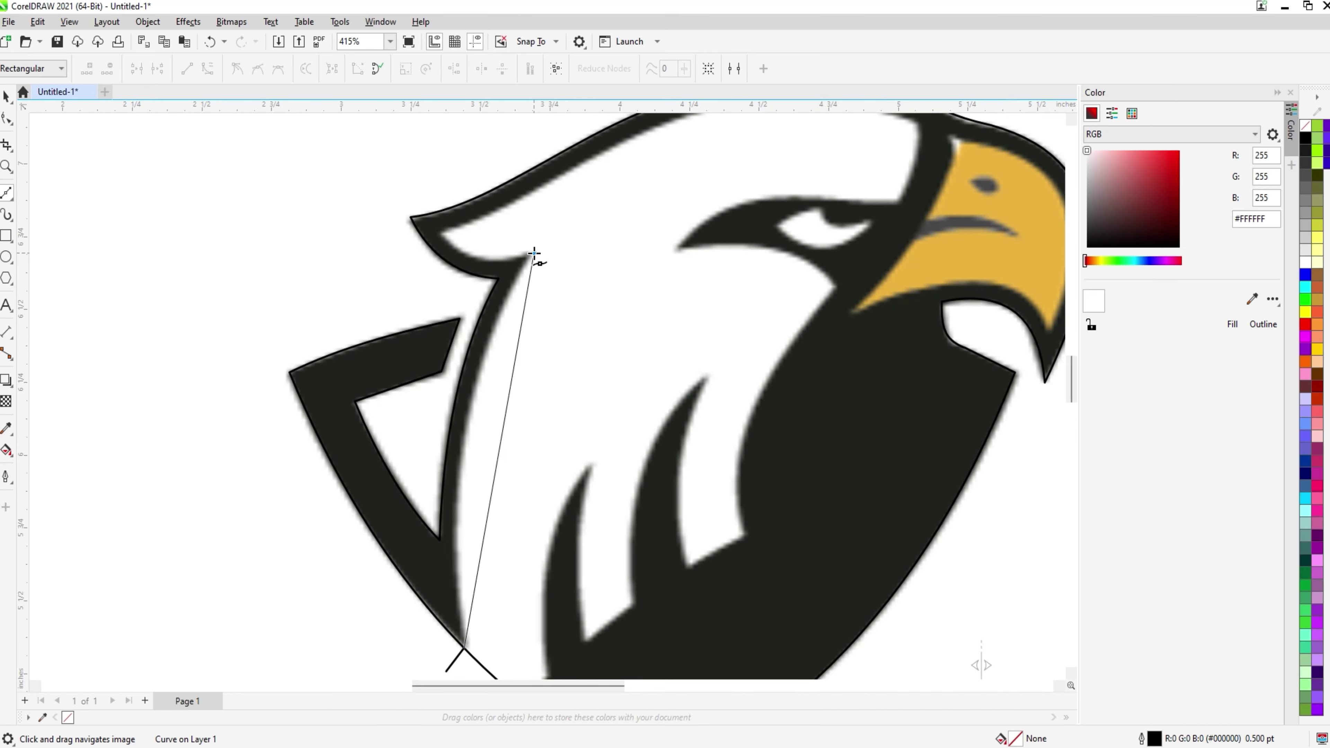
scroll(534, 260, "up", 2)
left_click(534, 255)
left_click(444, 324)
Continue the line with straight segments over the inner crown, down beside the beak and around the dark eye patch to the cheek corner
scroll(592, 356, "down", 2)
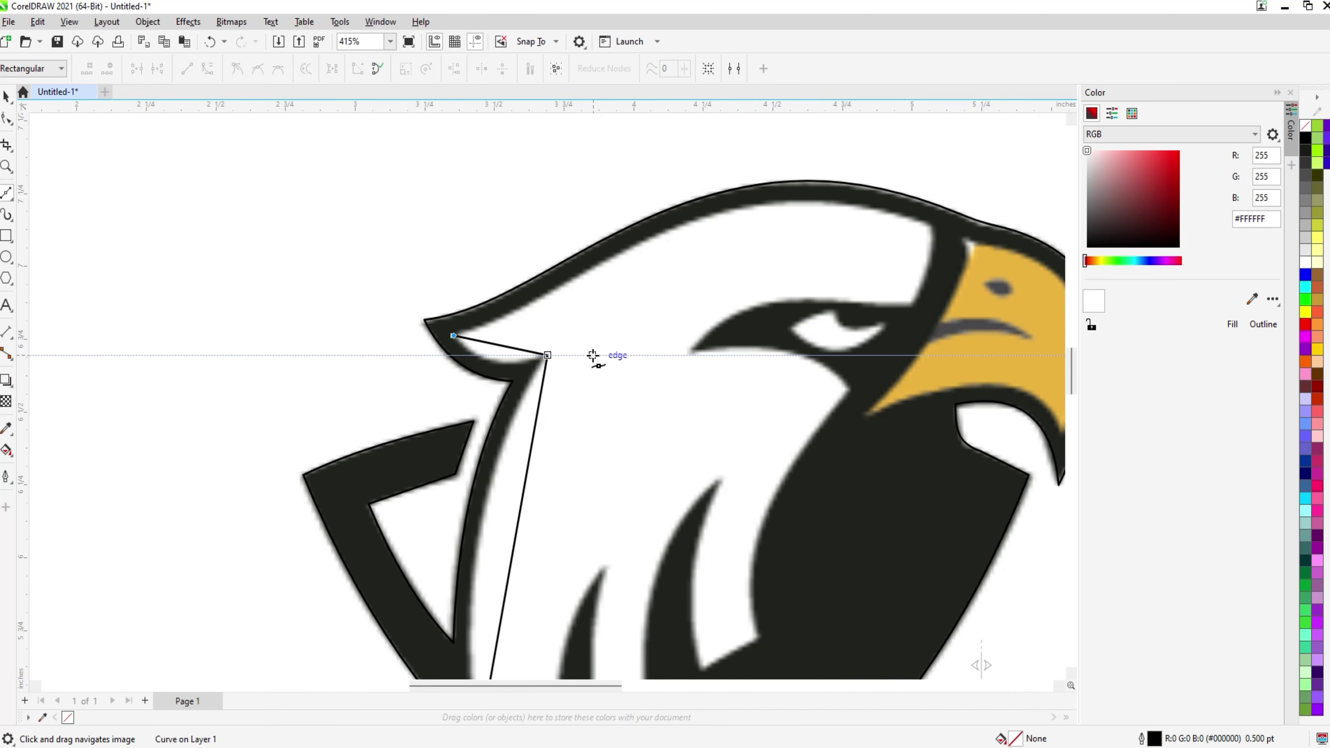
scroll(626, 212, "up", 1)
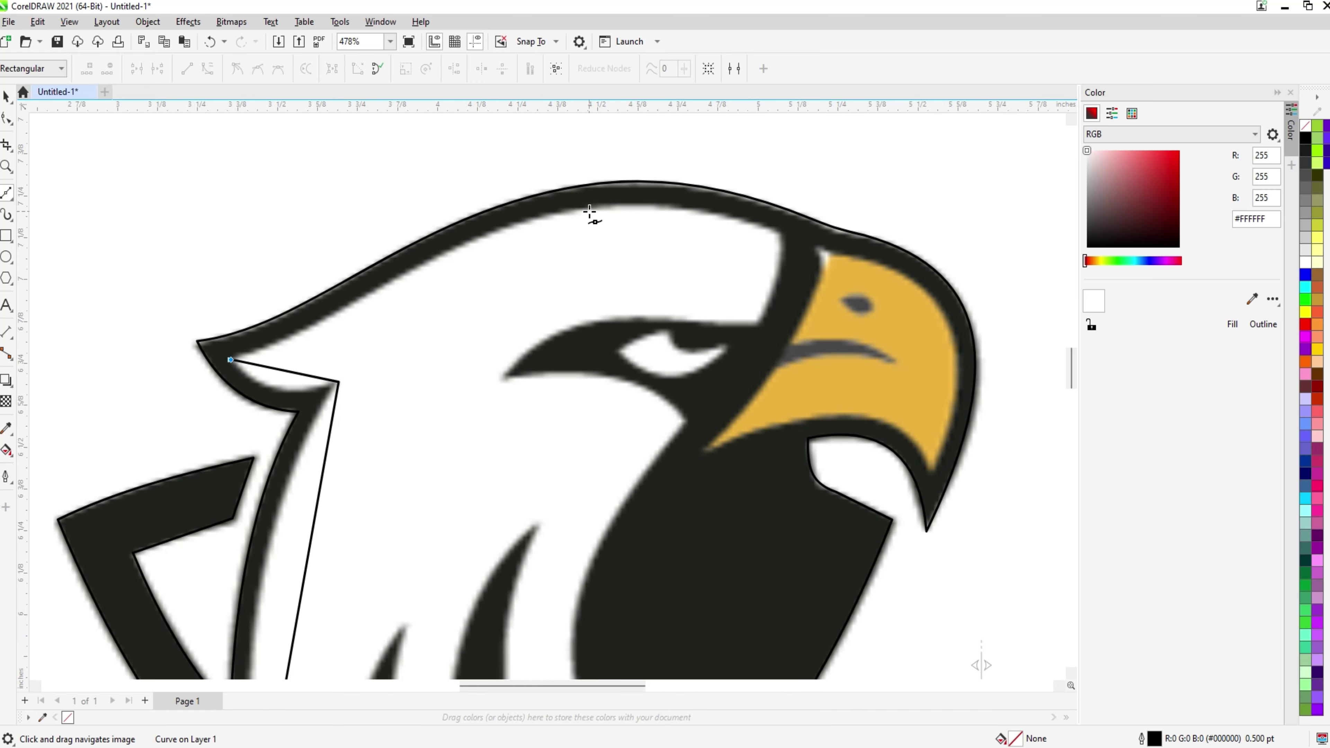
left_click(591, 208)
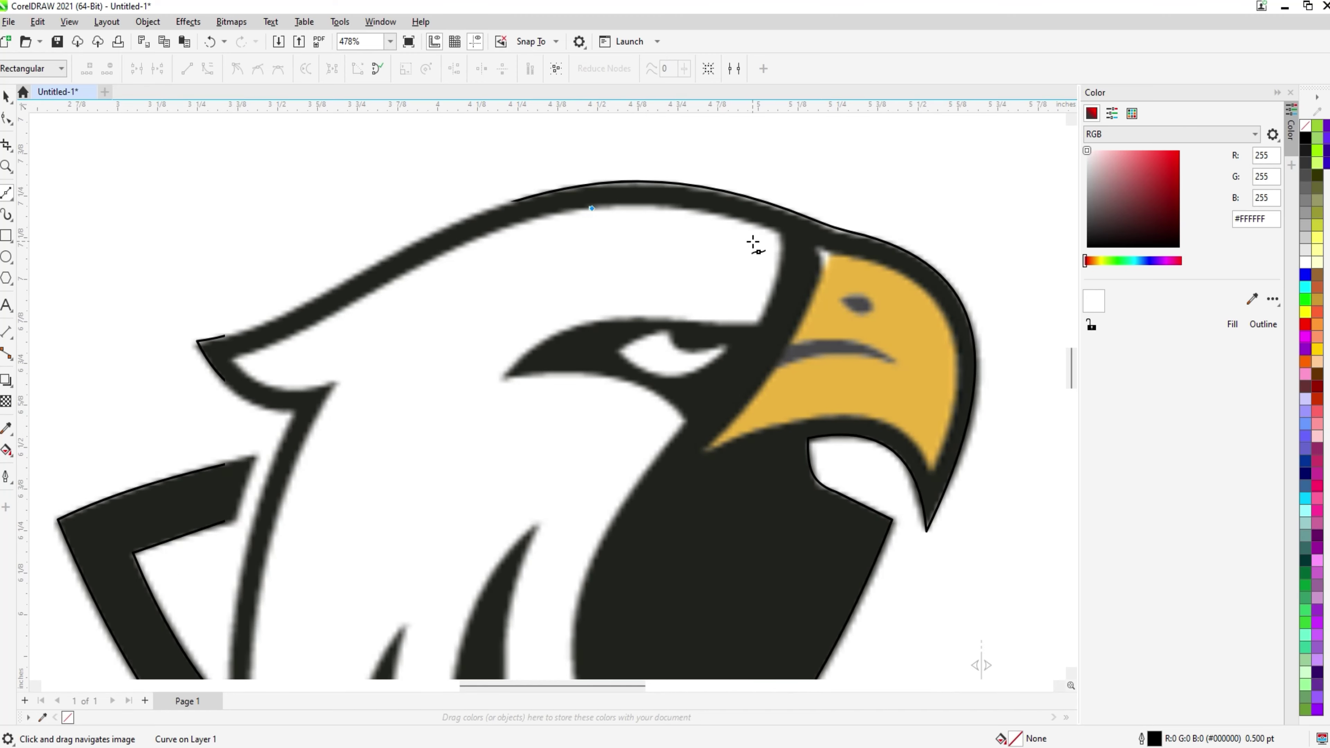
left_click(777, 224)
left_click(751, 346)
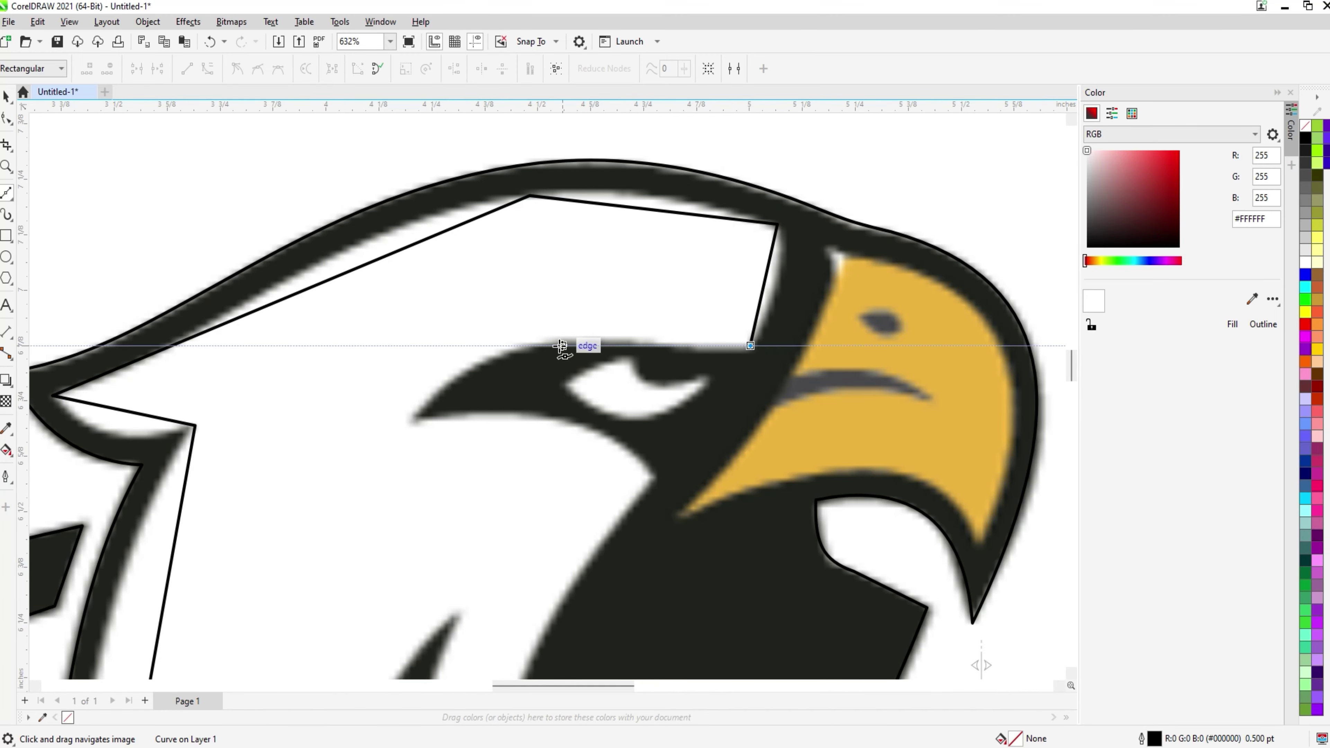
left_click(412, 416)
left_click_drag(578, 436, 584, 389)
left_click(659, 429)
Continue the line through the corners and points of the neck feathers, end it just outside the shield's lower edge and deselect it
scroll(584, 389, "down", 1)
left_click(517, 361)
left_click(460, 405)
left_click(466, 200)
left_click(416, 445)
left_click(388, 476)
left_click(356, 516)
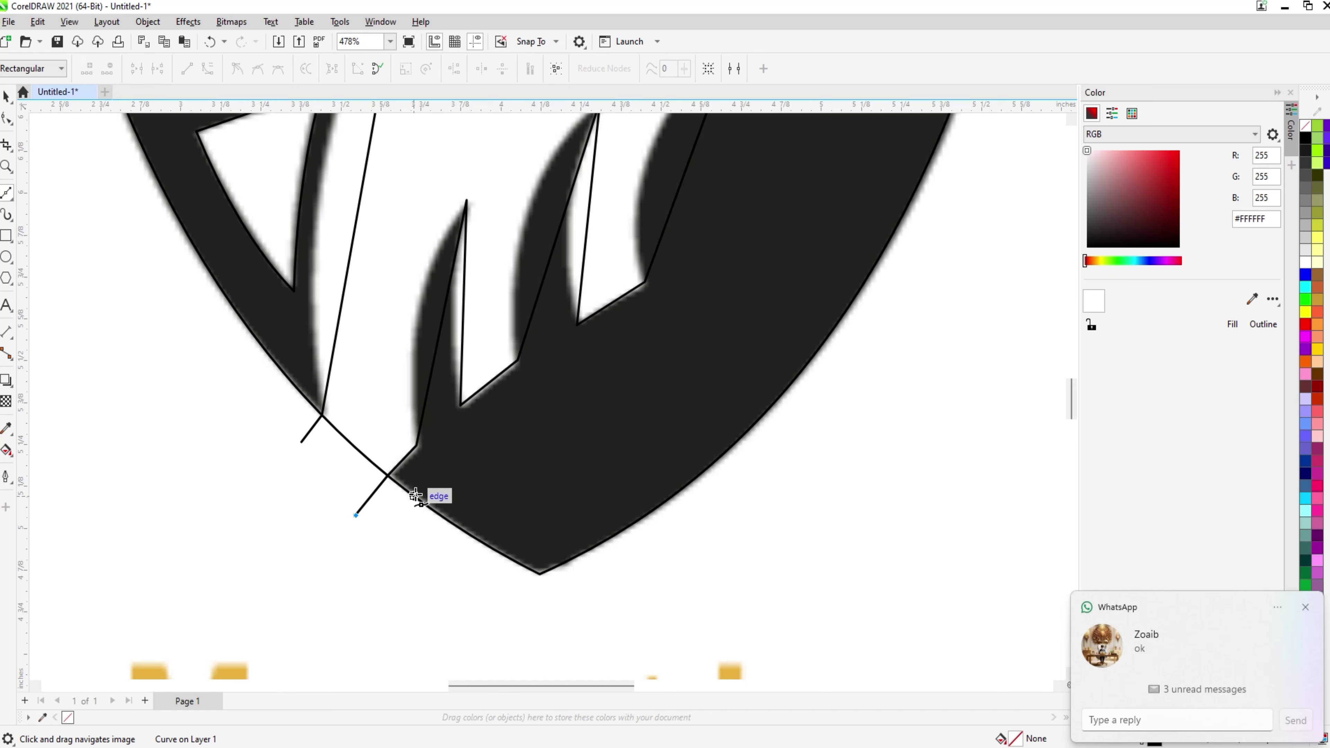
key("space")
key("Escape")
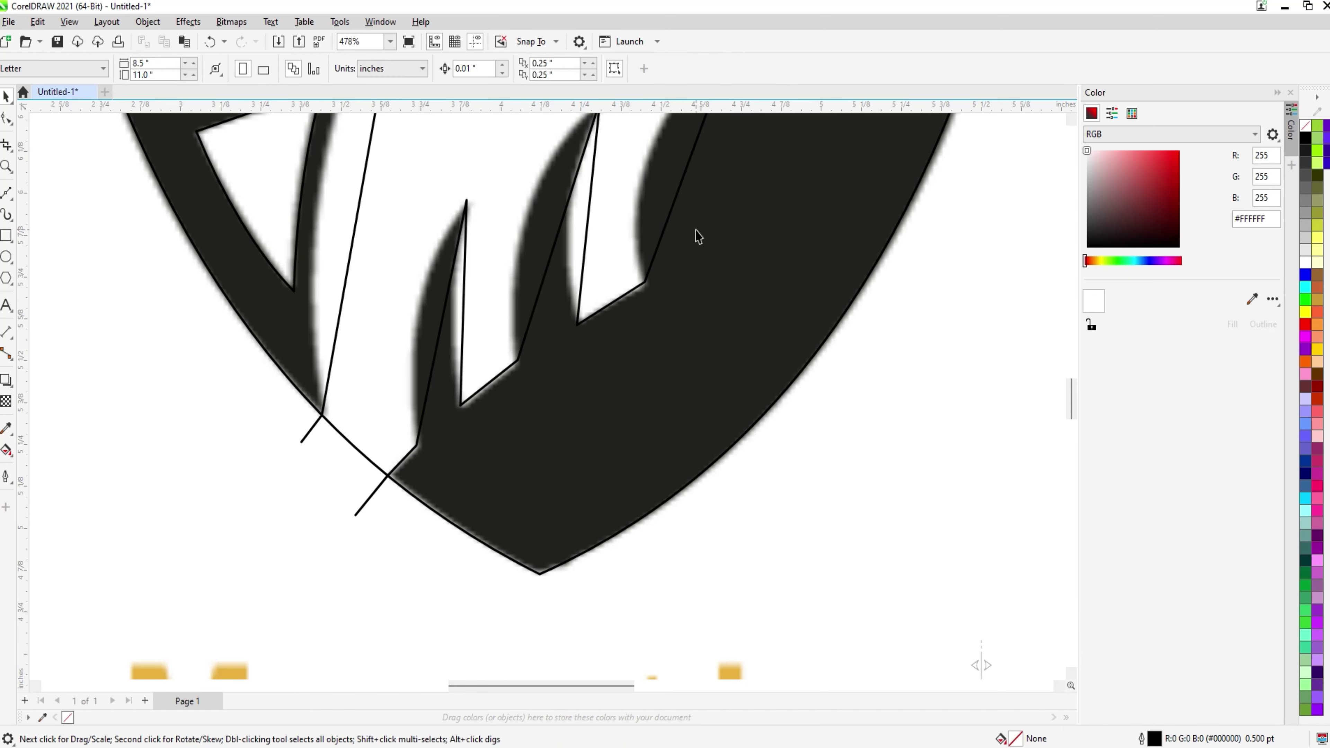
Select the inner line for node editing and bend its long rear segment along the white neck's rear edge
left_click(6, 119)
left_click(346, 280)
scroll(377, 445, "down", 2)
left_click_drag(423, 291, 386, 292)
Bend the segments on both sides of the rear dark neck feather into curves that follow its edges
scroll(501, 483, "up", 2)
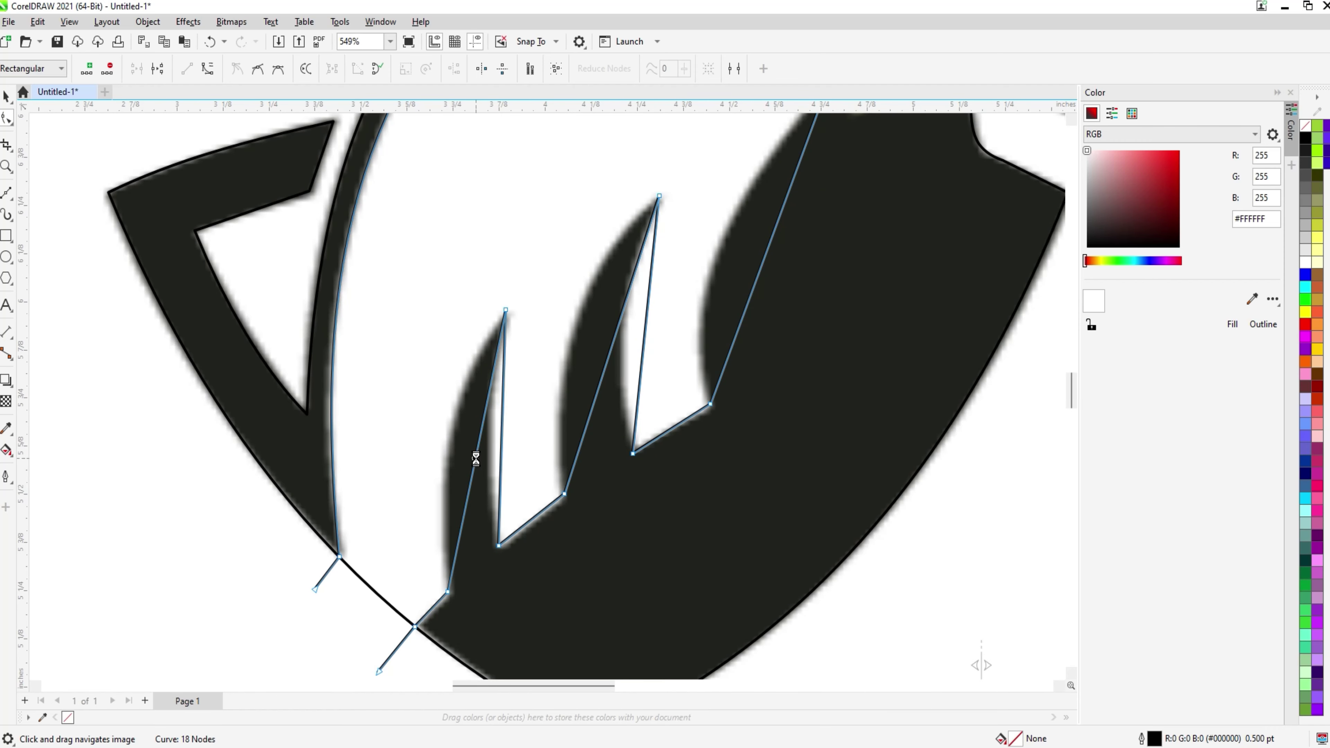
mouse_move(476, 461)
left_mouse_down()
mouse_move(452, 443)
mouse_move(489, 440)
left_mouse_up()
left_click(502, 437)
scroll(455, 576, "up", 3)
key("ctrl+z")
Convert the segments on both sides of the second dark neck feather to curves and bend them along its edges
scroll(571, 361, "down", 2)
left_click_drag(609, 330, 493, 525)
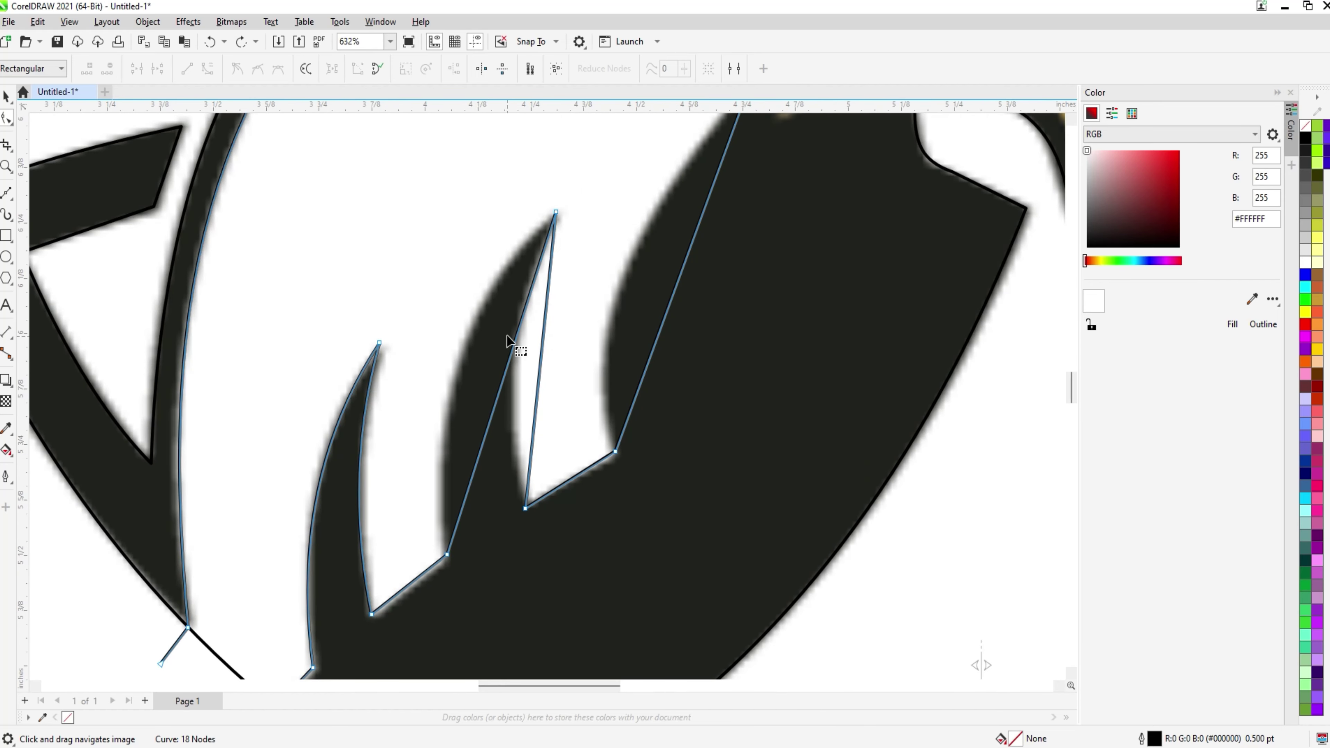
left_click(515, 343)
right_click(514, 344)
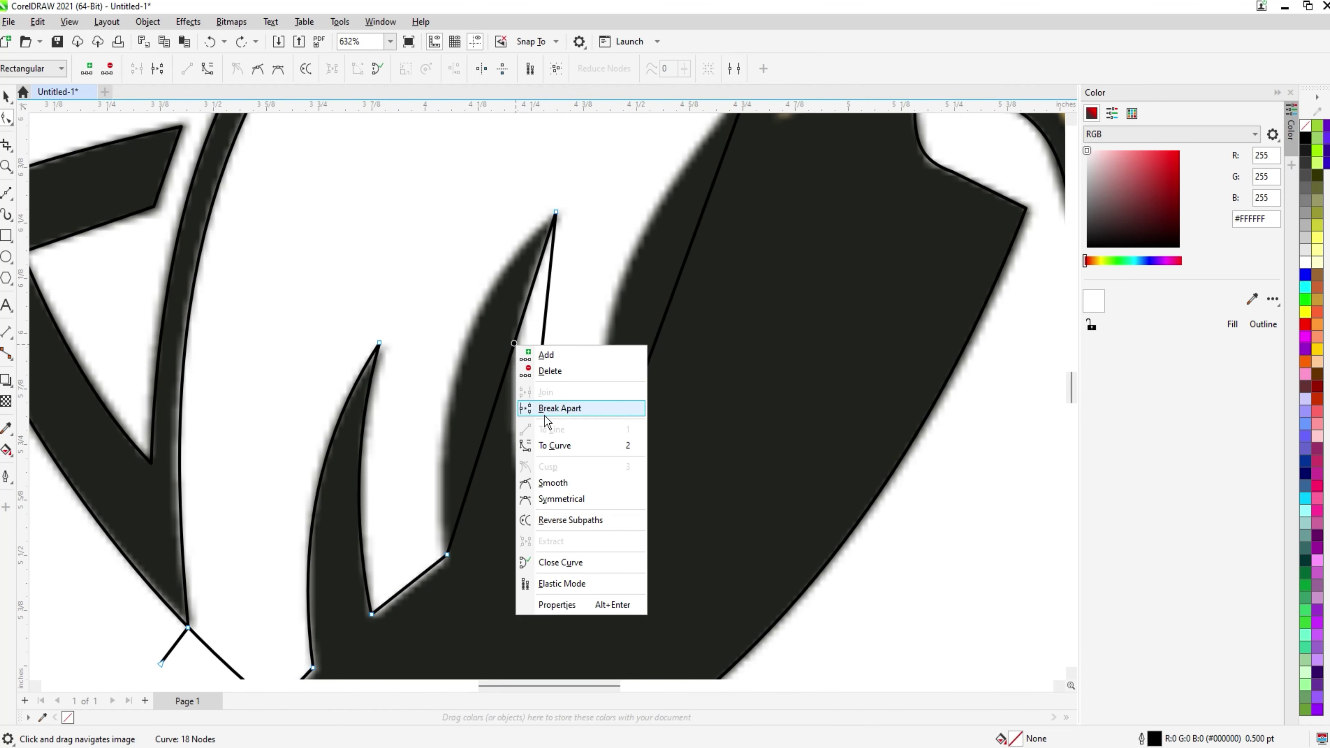
left_click(552, 449)
left_click_drag(507, 369, 460, 366)
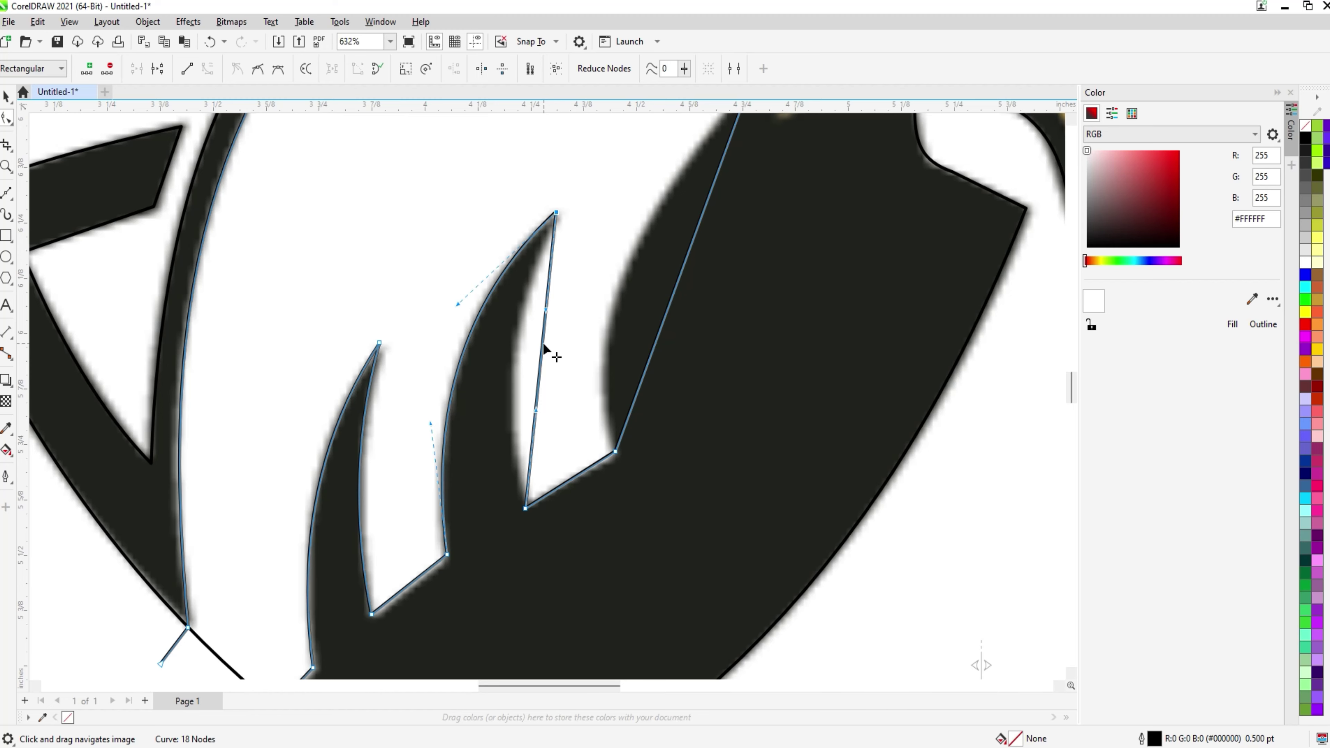
left_click_drag(543, 342, 516, 348)
Convert the segment from the front feather corner up to the cheek corner to a curve and bow it along the white neck's front edge
scroll(563, 410, "down", 2)
left_click_drag(617, 373, 593, 481)
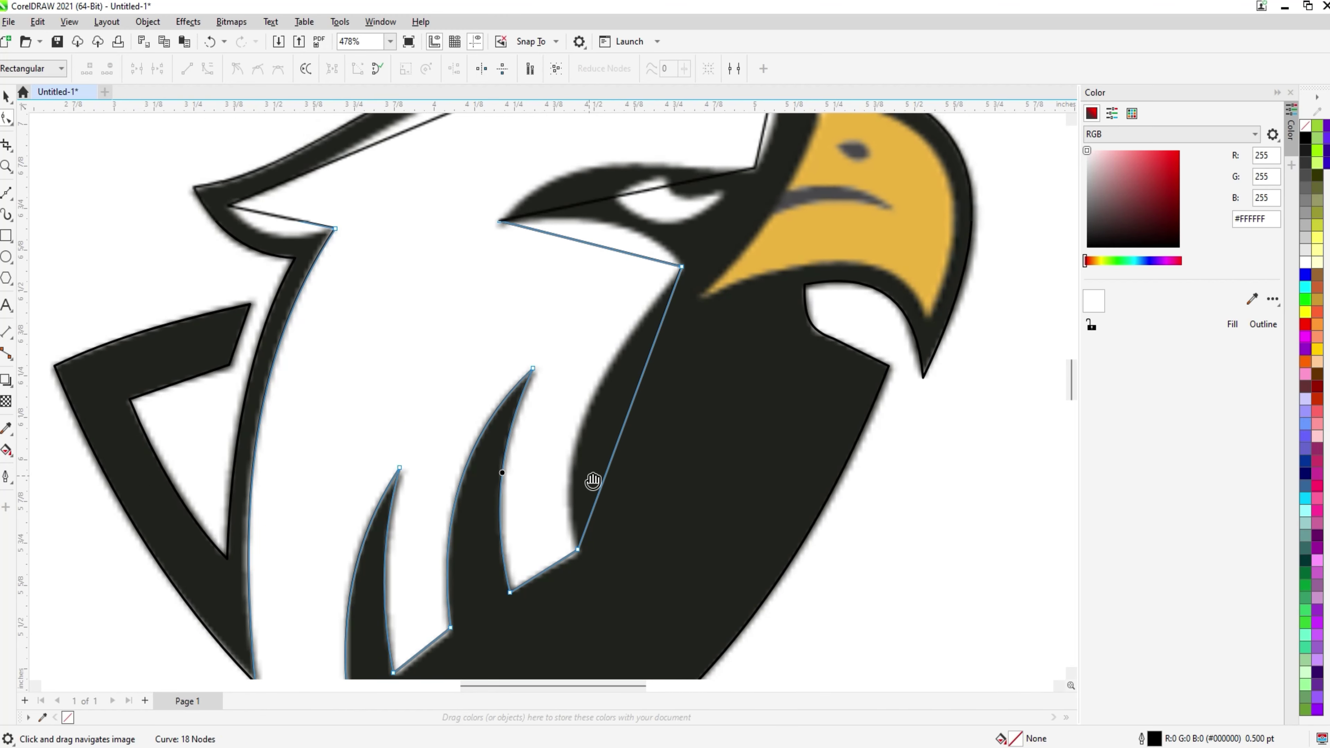
right_click(643, 374)
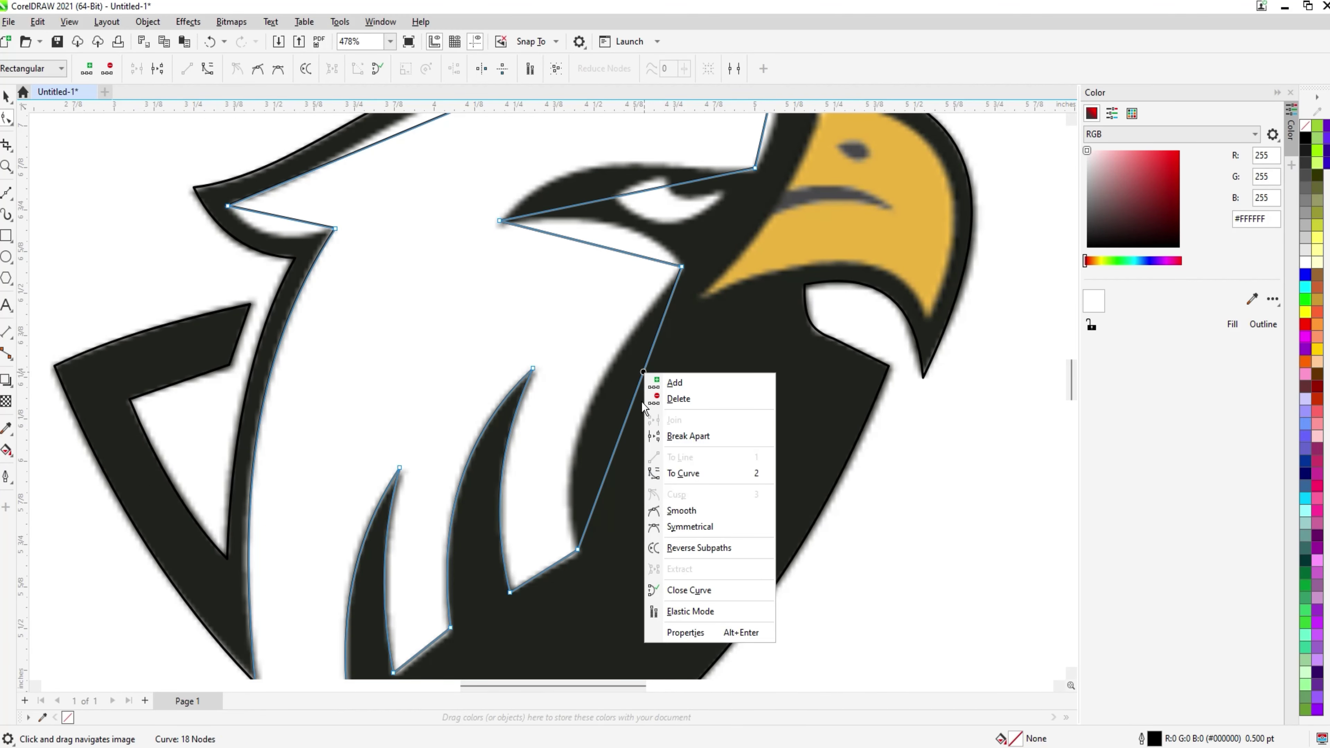
left_click(684, 473)
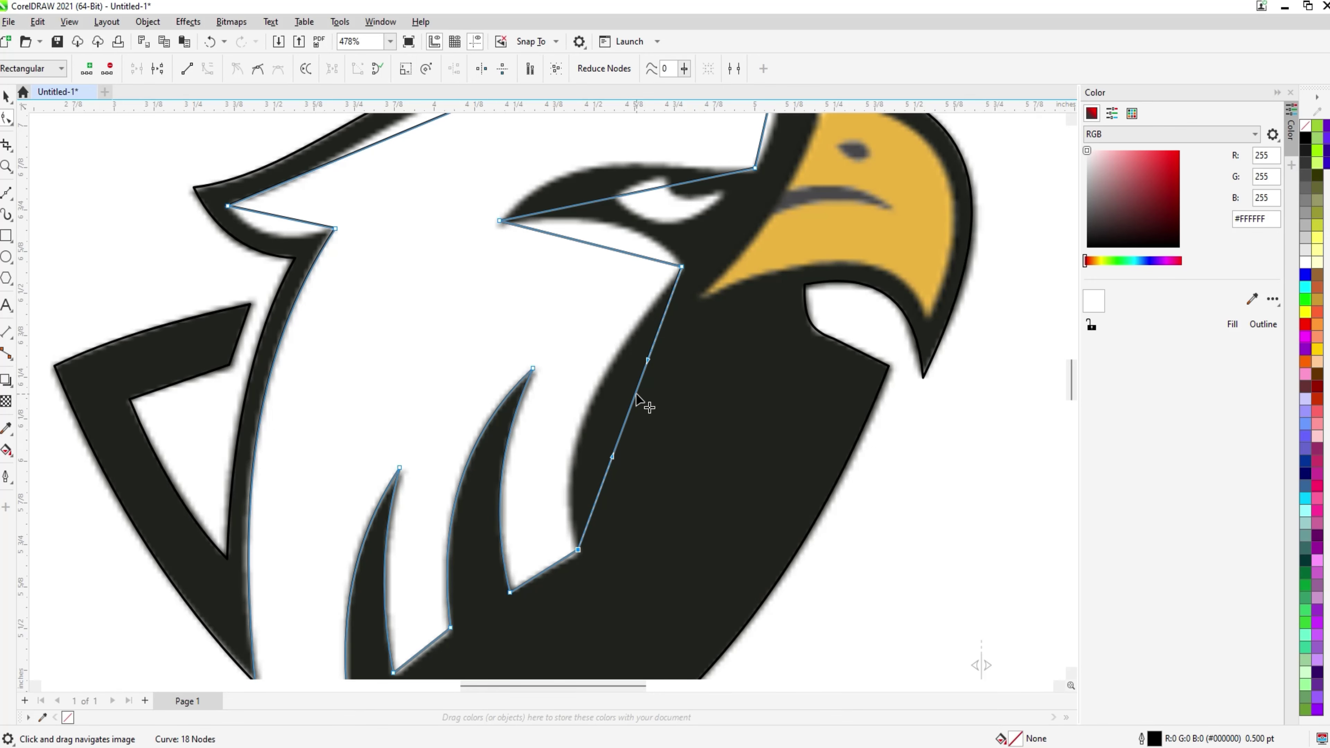
left_click_drag(635, 393, 632, 340)
Convert the segment from the cheek corner to the eye patch's rear point to a curve and arch it along the patch's lower edge
scroll(602, 367, "up", 2)
right_click(603, 372)
left_click(648, 474)
left_click_drag(641, 303, 623, 359)
Convert the segment along the eye patch's upper edge to a curve, arch it to the brow and adjust the handle at its rear point
right_click(628, 357)
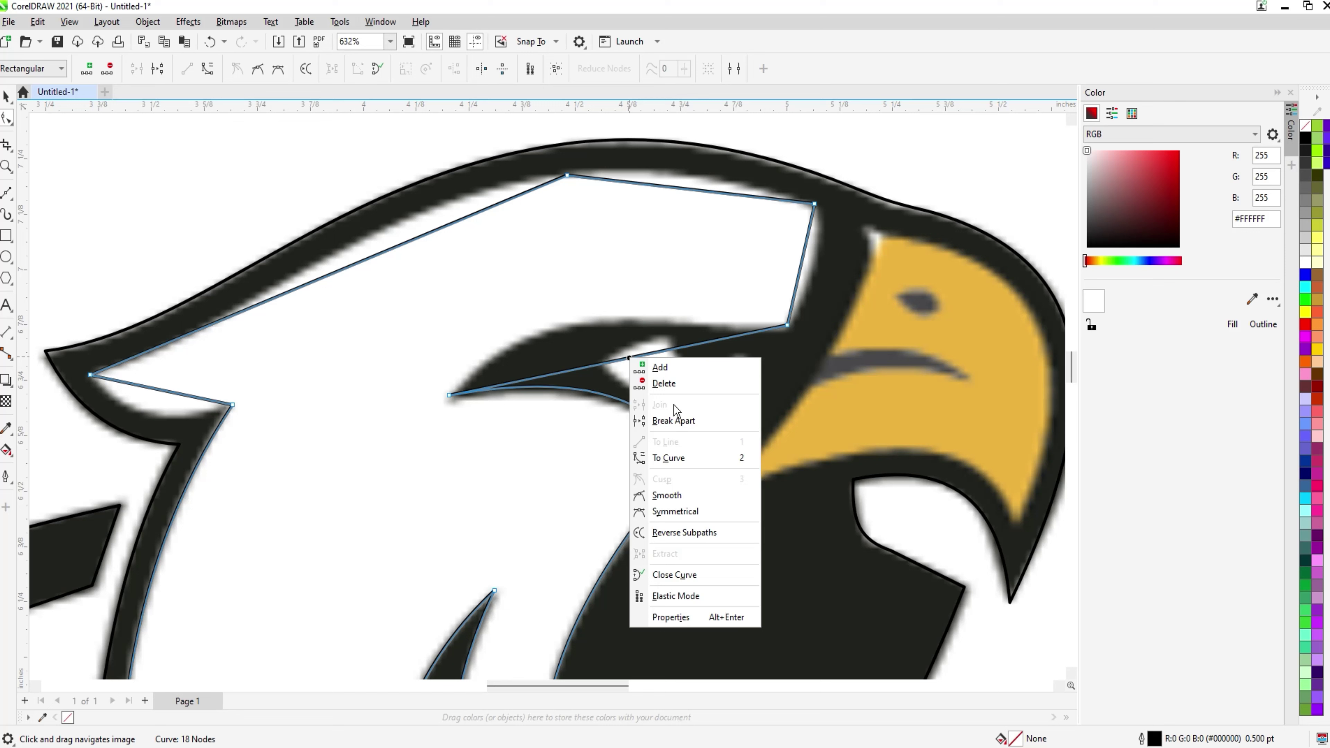
left_click(672, 459)
left_click(628, 359)
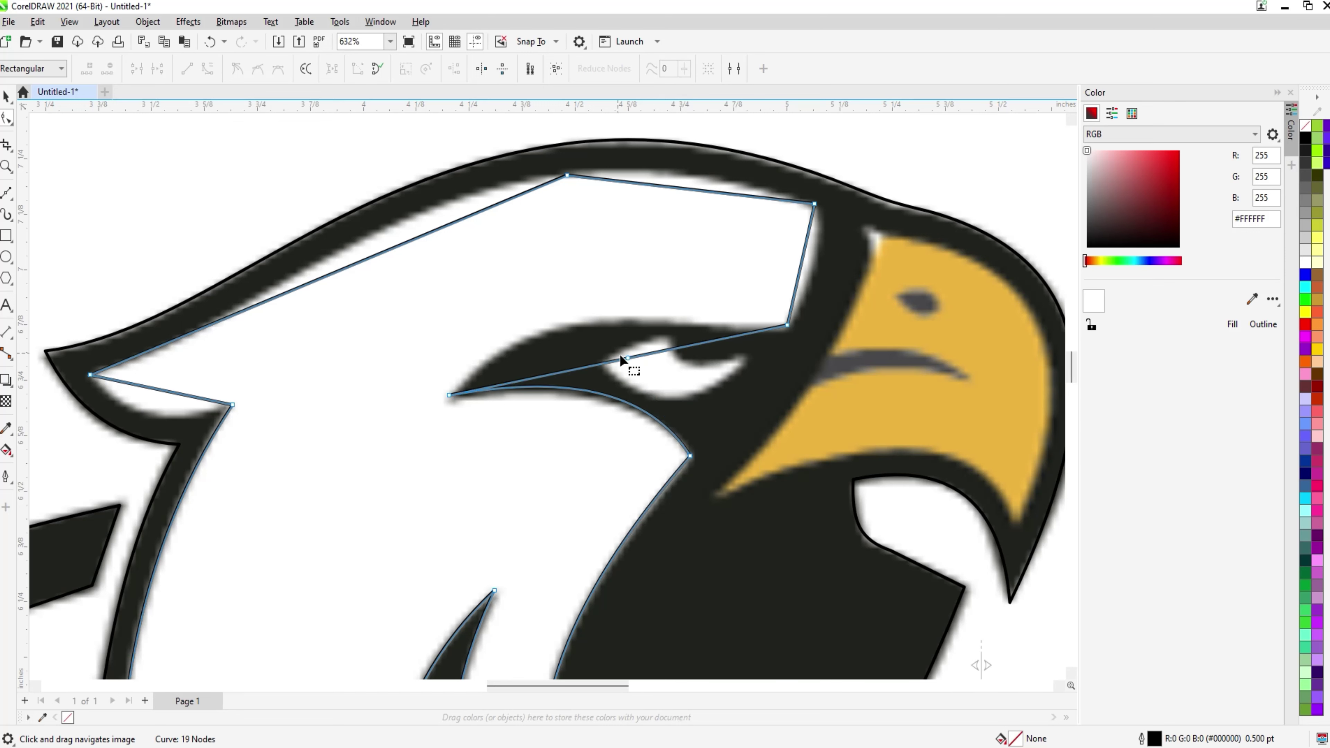
left_click_drag(627, 357, 594, 339)
left_click(449, 395)
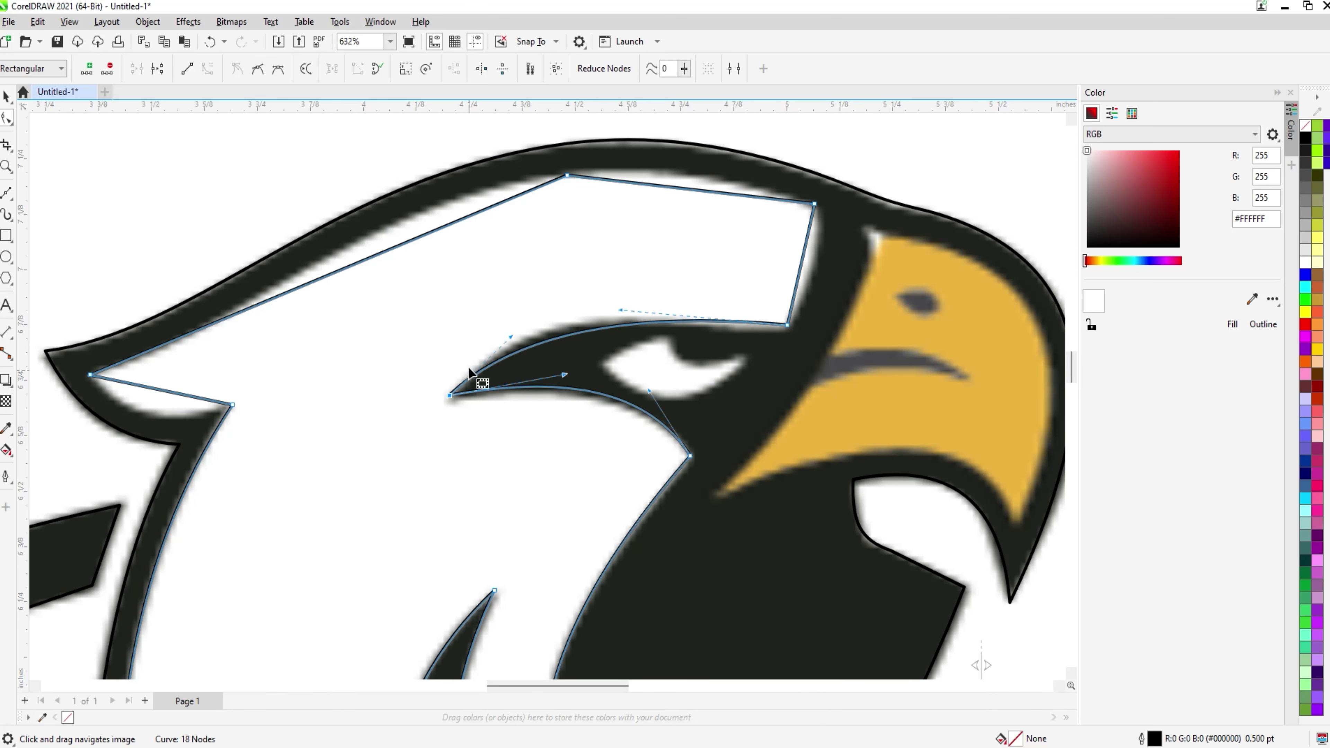
left_click_drag(511, 333, 520, 311)
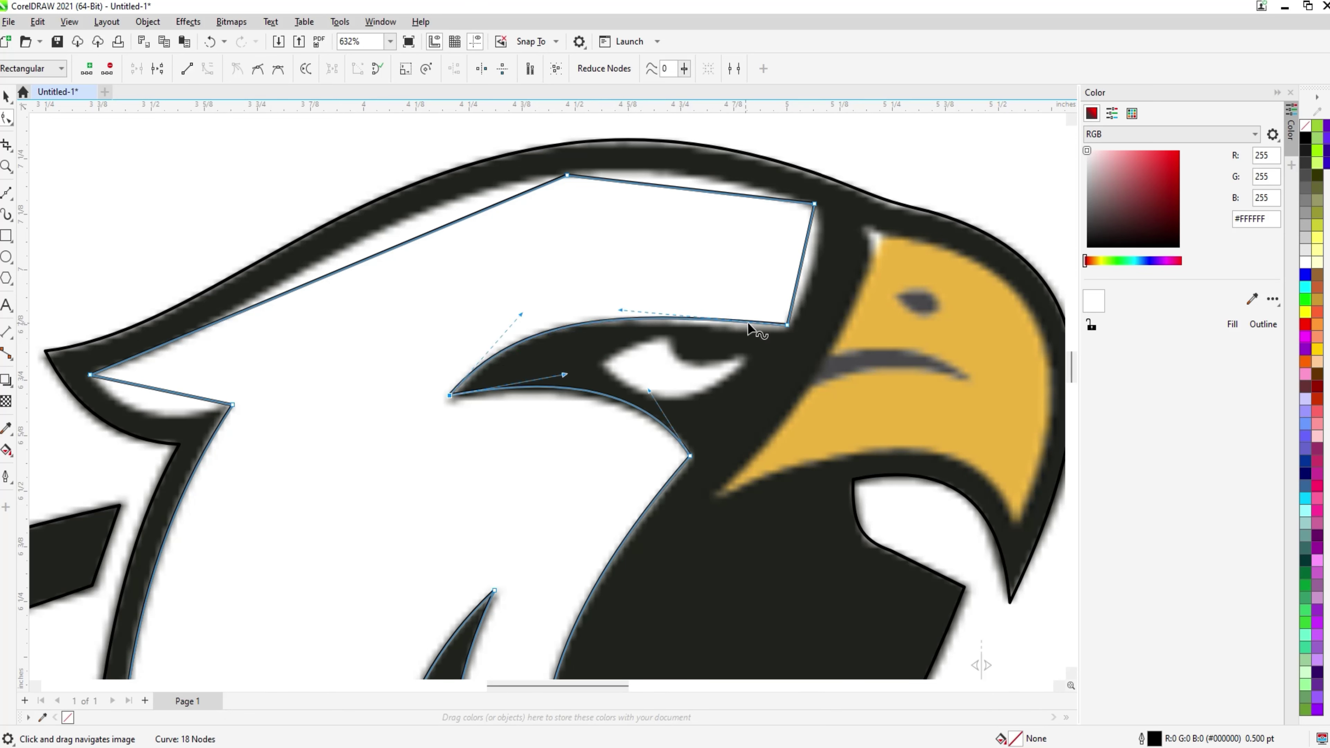
left_click(787, 325)
double_click(787, 325)
left_click(781, 334)
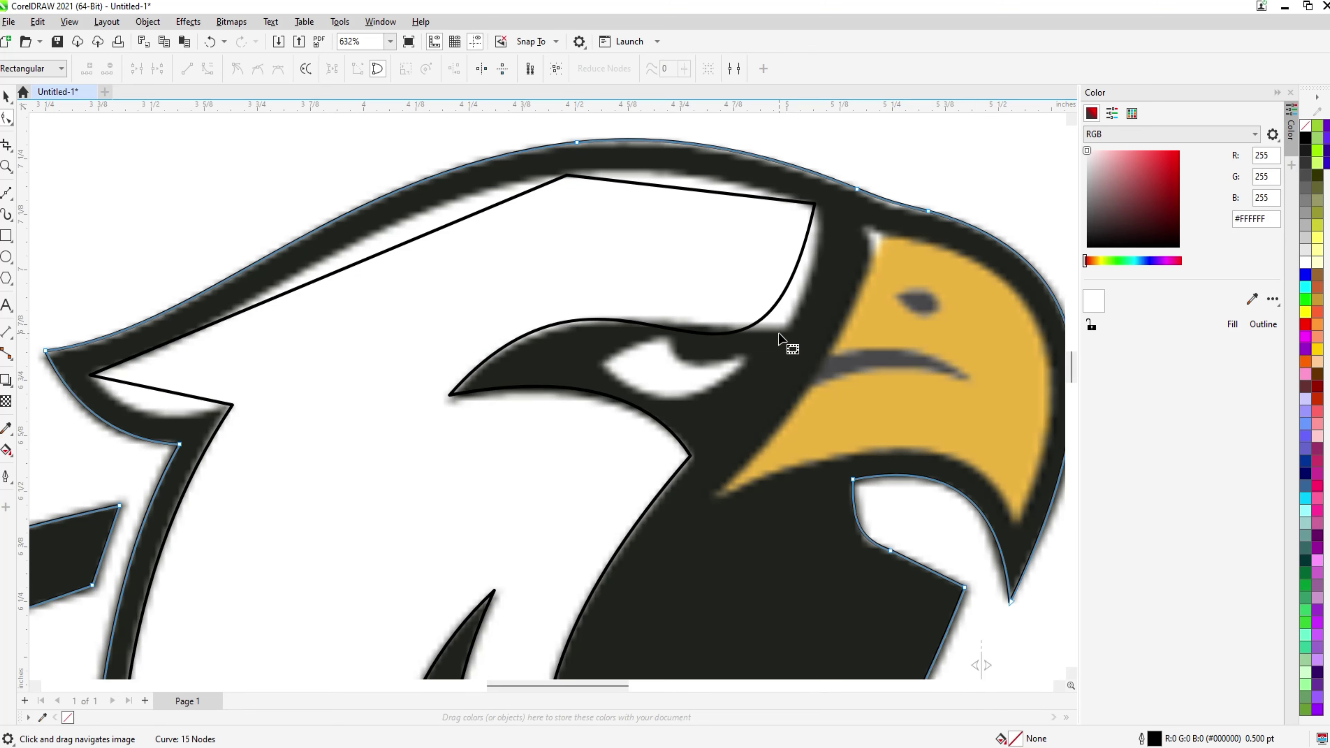
left_click(780, 337)
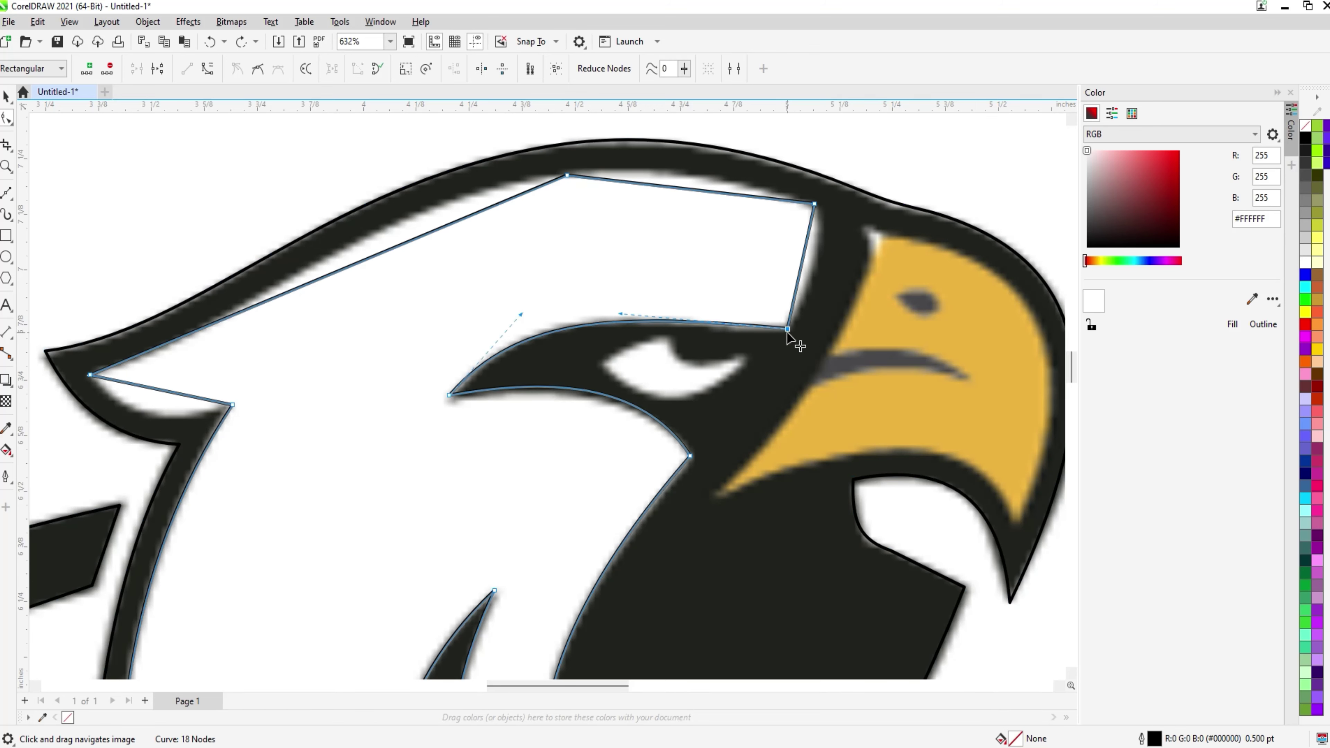
key("ctrl+z")
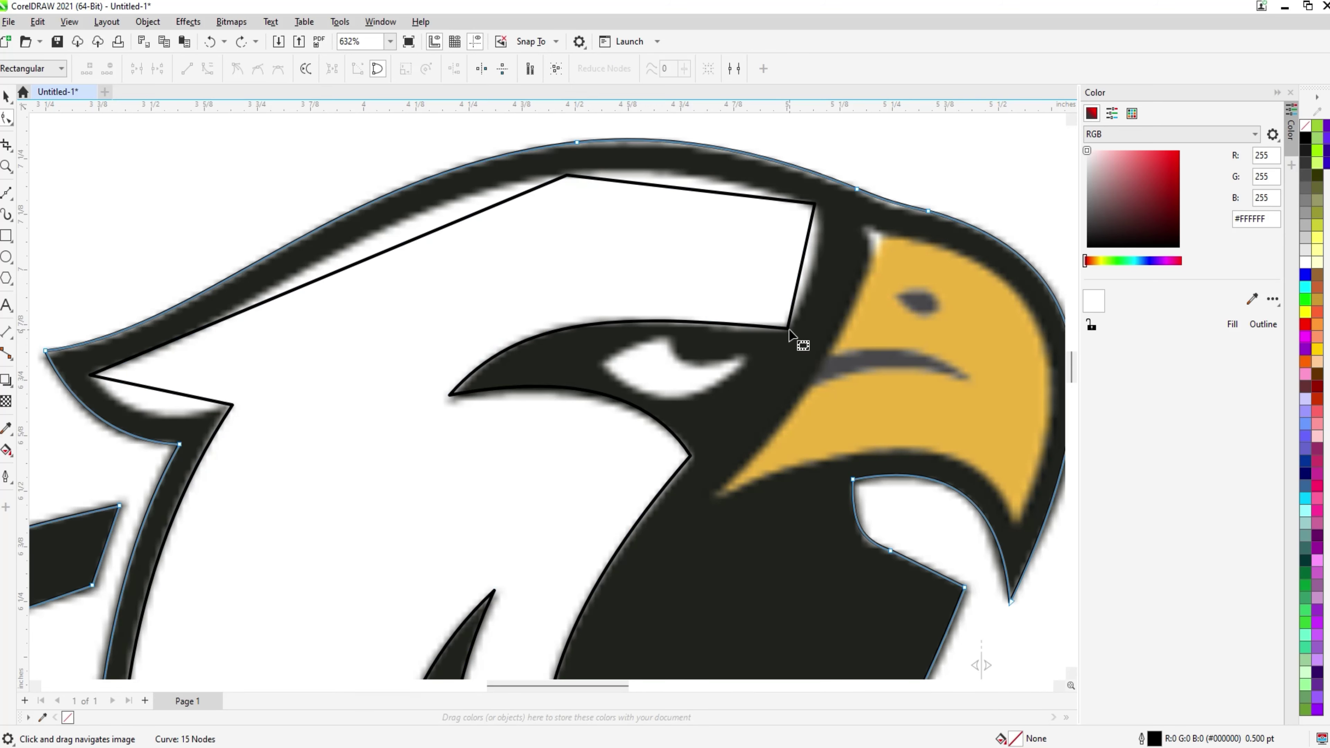
Lower the brow's front corner node slightly and bow the short segment up to the forehead corner toward the beak
left_click_drag(786, 330, 789, 339)
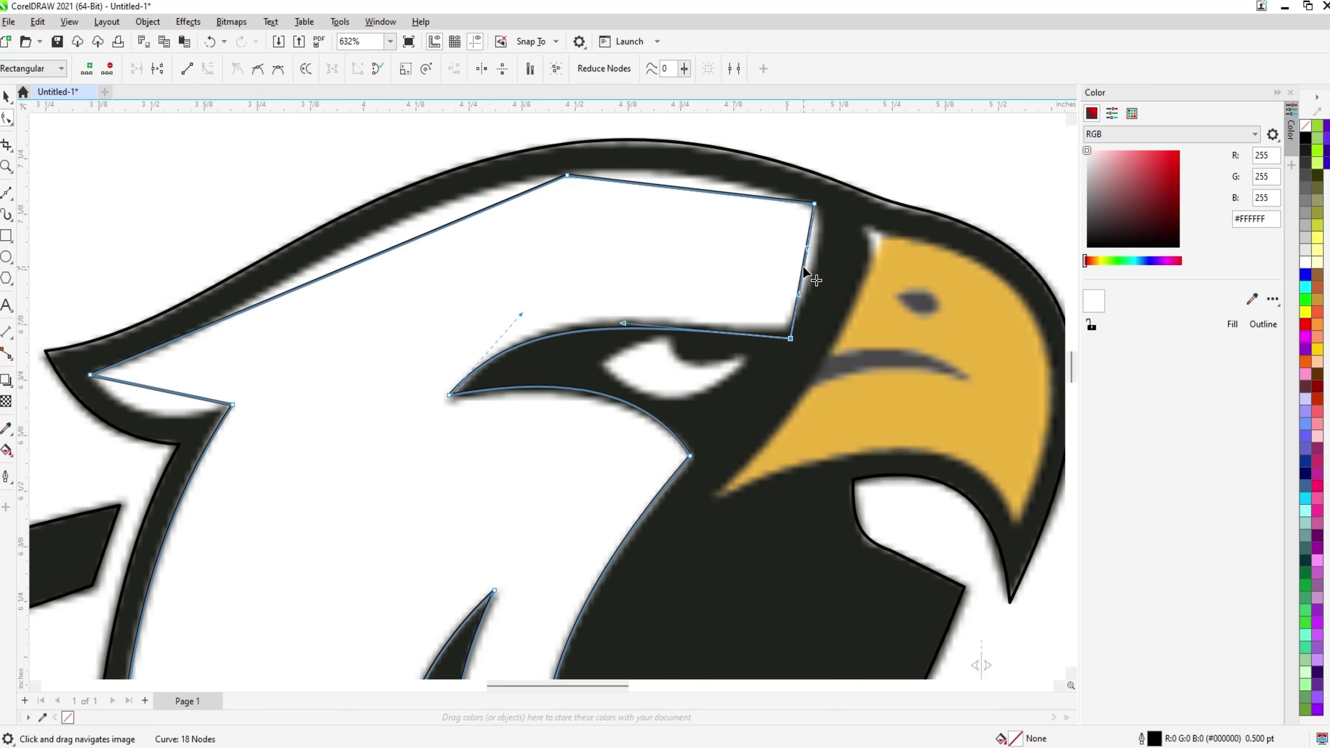
left_click_drag(803, 266, 816, 268)
Convert the segment between the inner crown's peak and the forehead corner to a curve and arch it along the crown's inner edge
left_click_drag(607, 277, 650, 328)
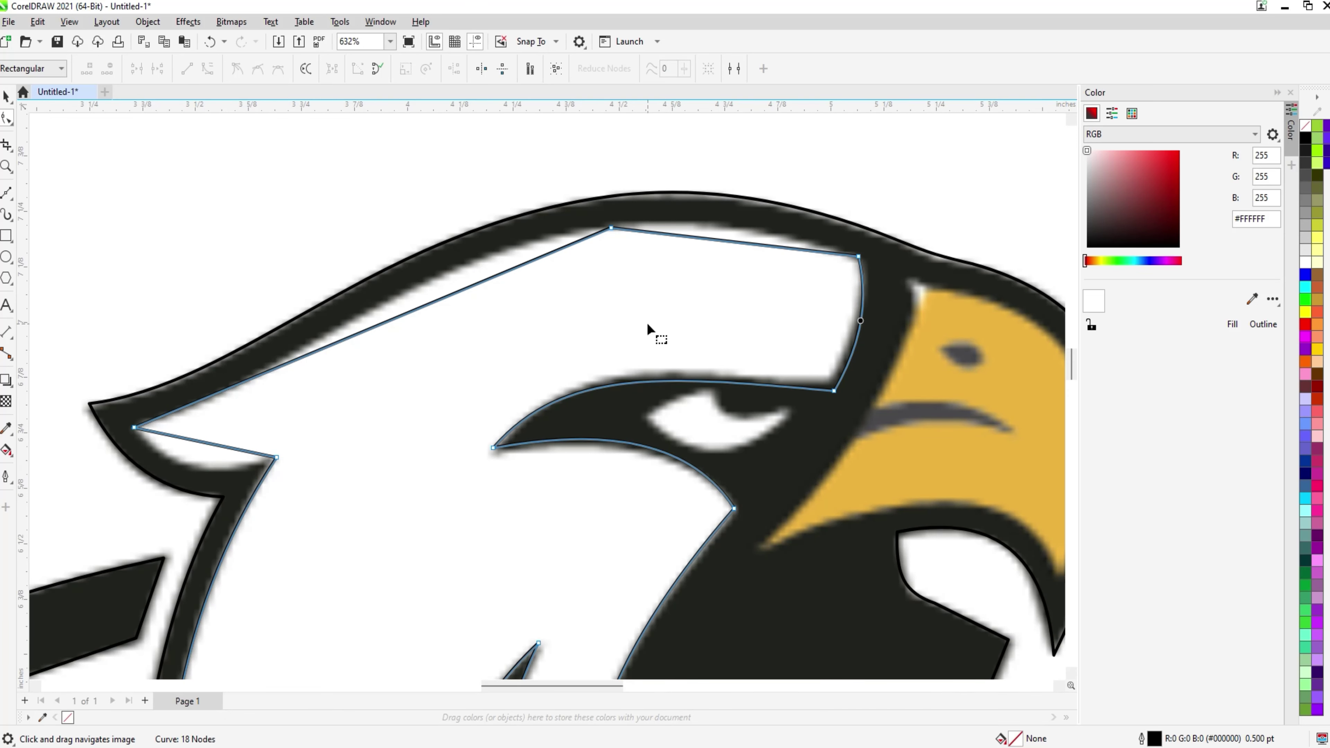
right_click(742, 239)
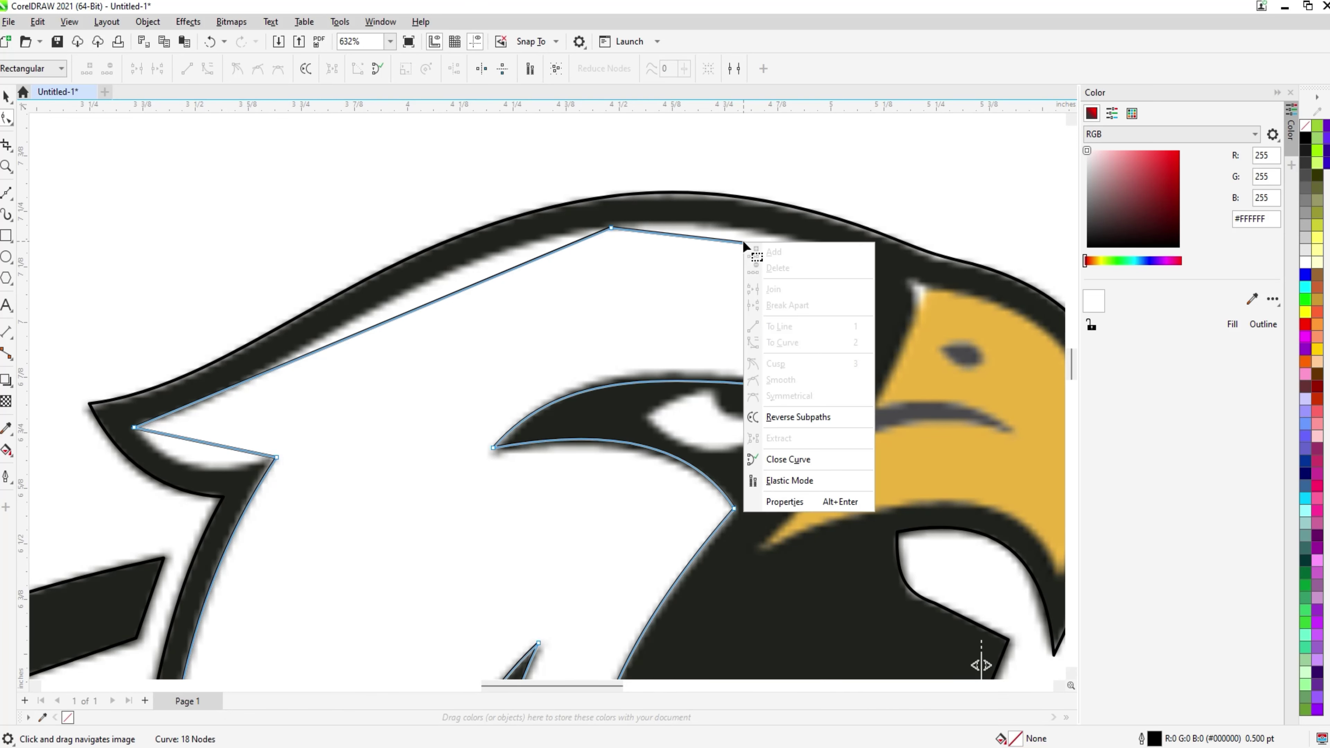
left_click(730, 241)
right_click(730, 239)
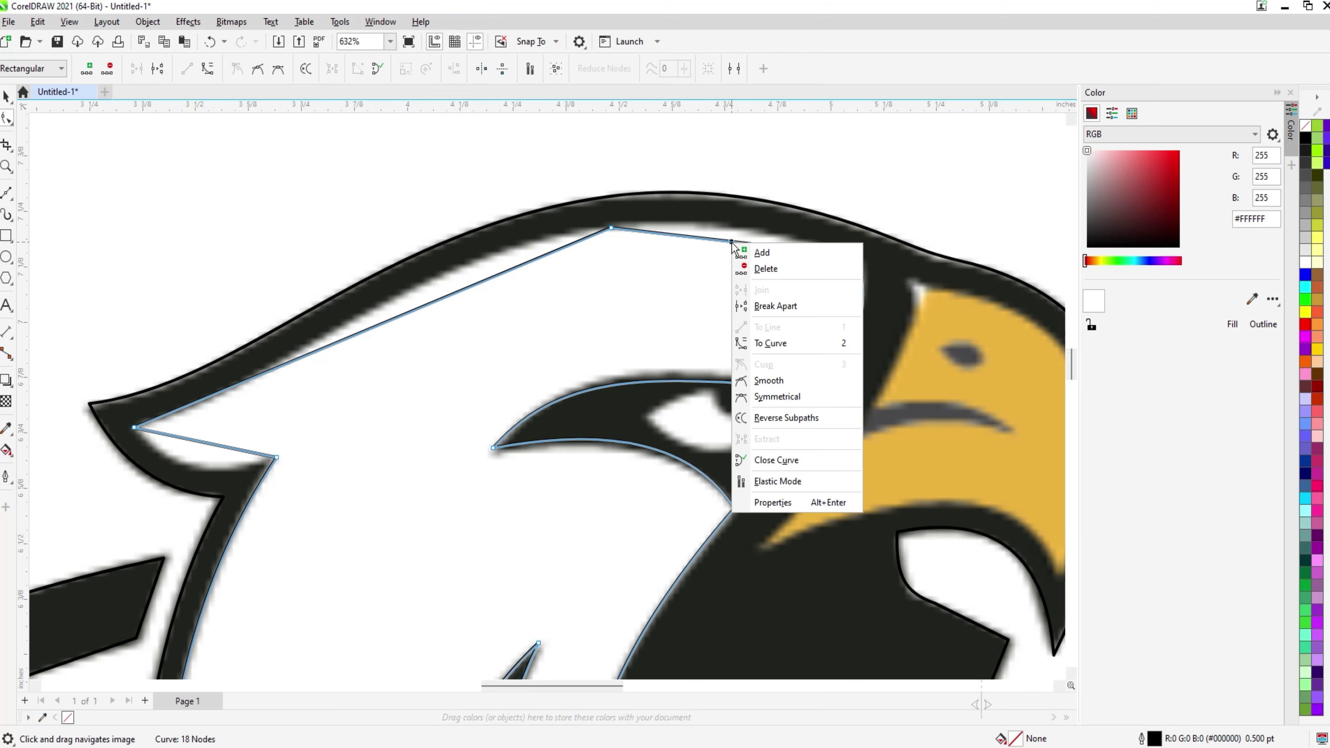
left_click(769, 342)
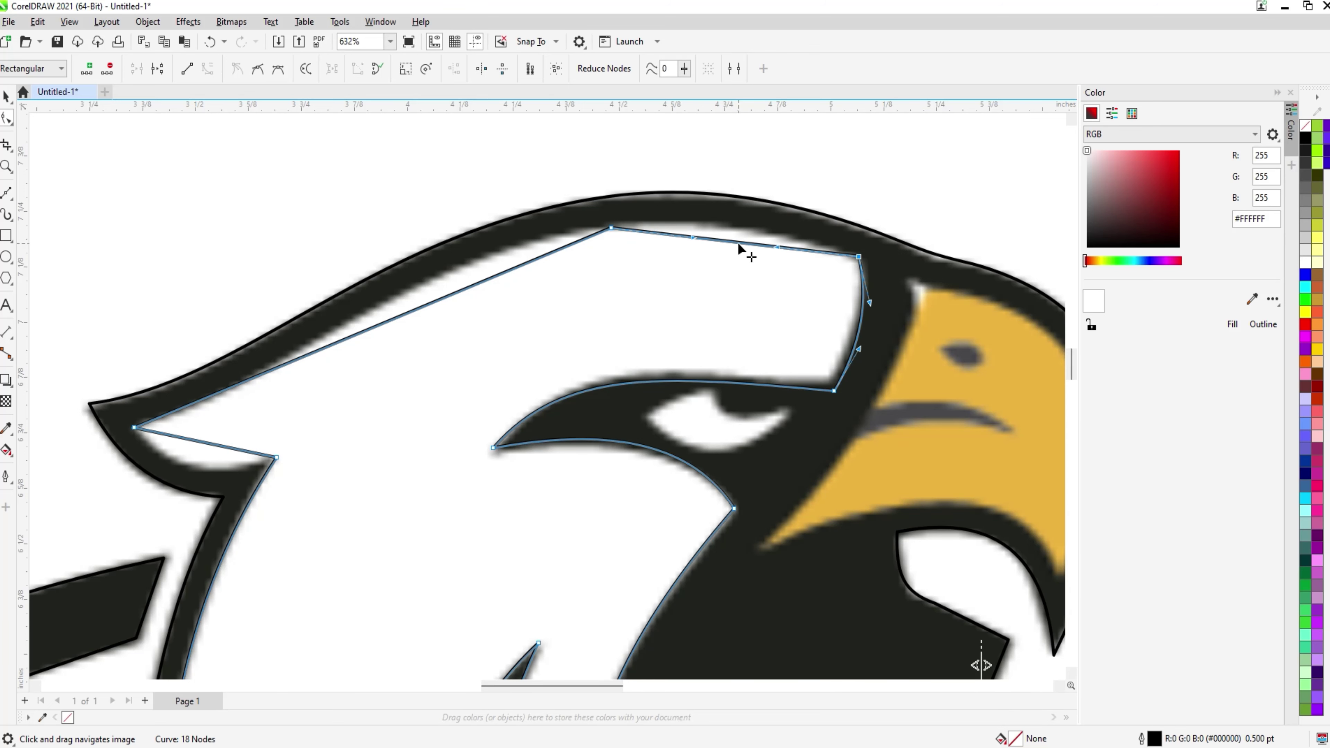
left_click_drag(736, 242, 737, 227)
left_click_drag(568, 255, 638, 238)
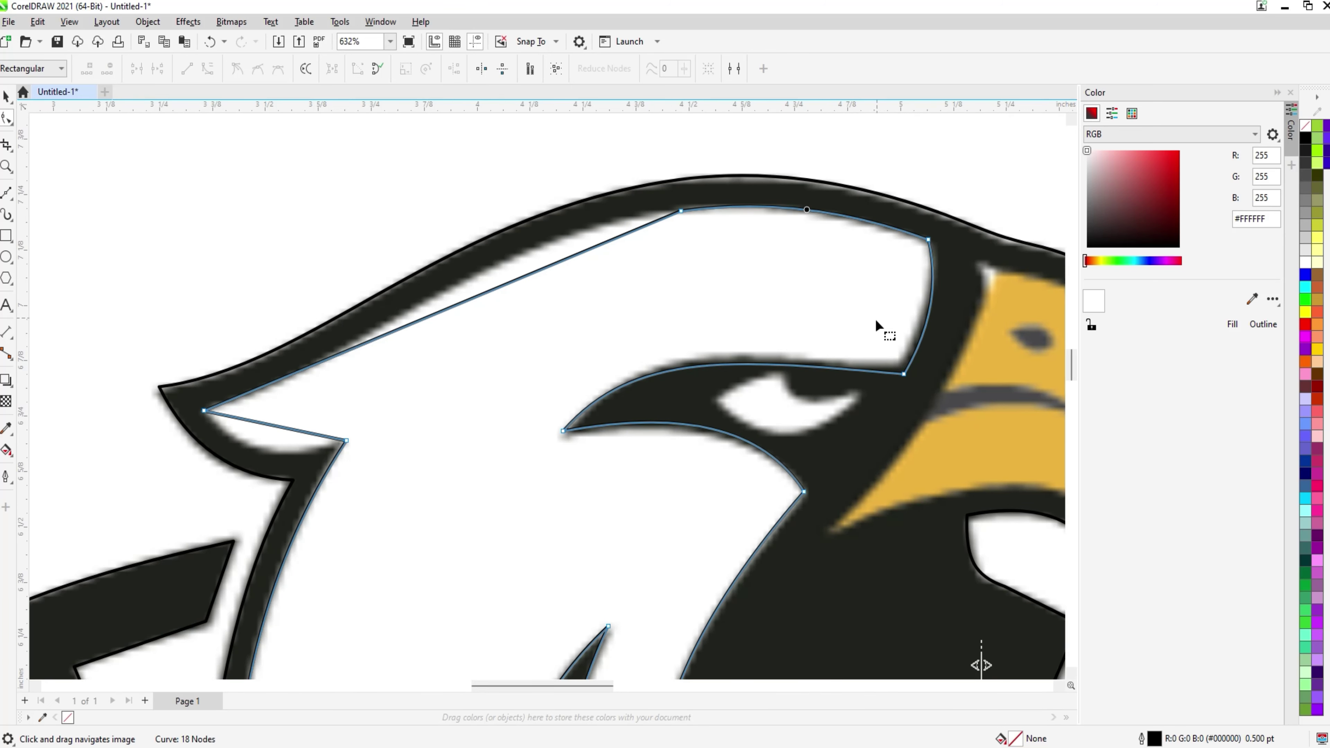
Raise the brow's front corner node slightly, then convert the segment from the crown's peak to its rear tip to a curve and arch it along the inner edge
left_click_drag(858, 324, 904, 365)
right_click(443, 311)
left_click(481, 414)
left_click_drag(522, 277, 485, 238)
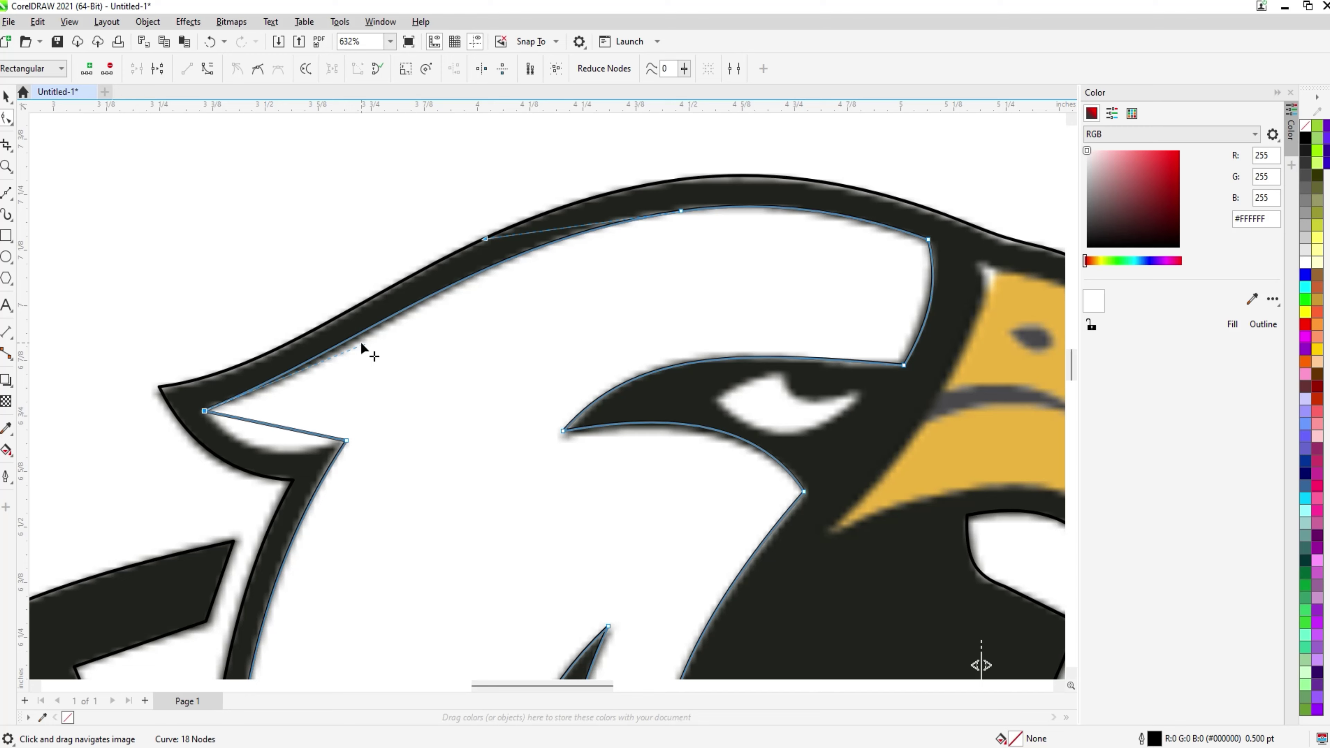
left_click_drag(363, 344, 418, 332)
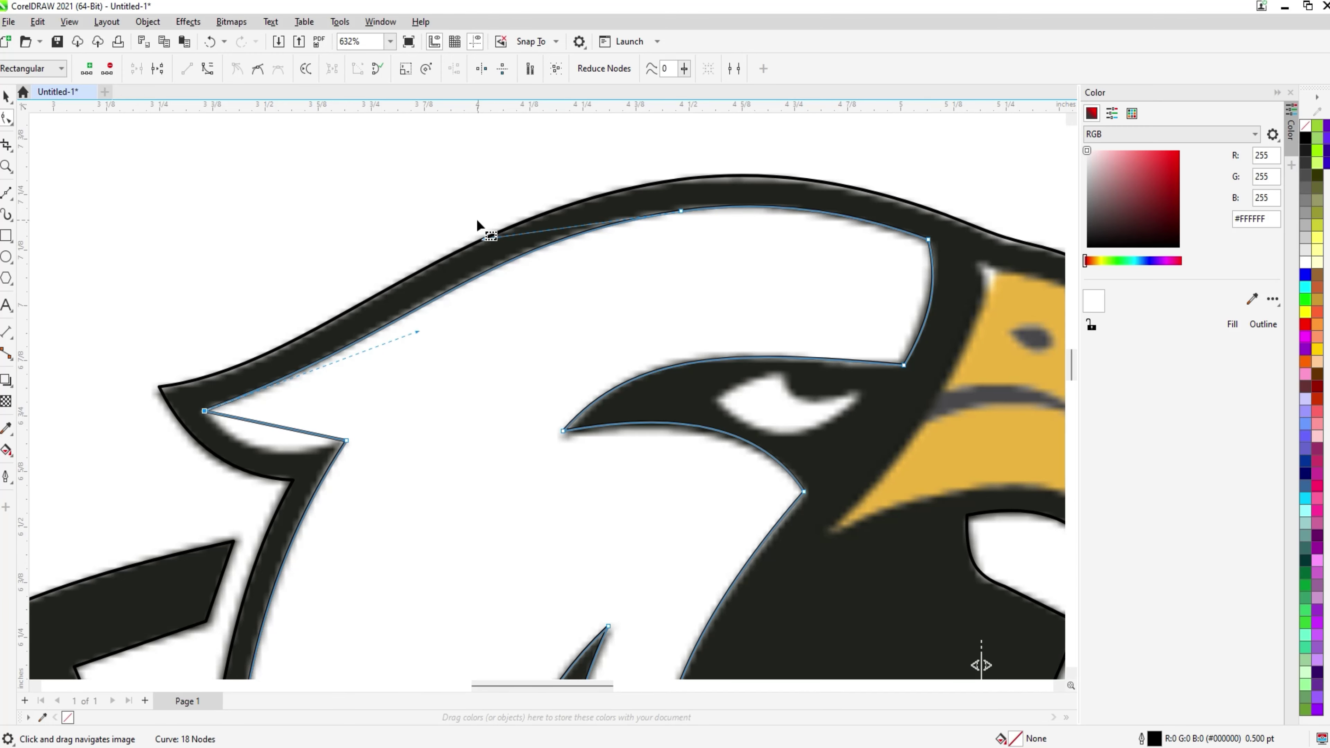
left_click_drag(484, 239, 458, 240)
left_click(387, 315)
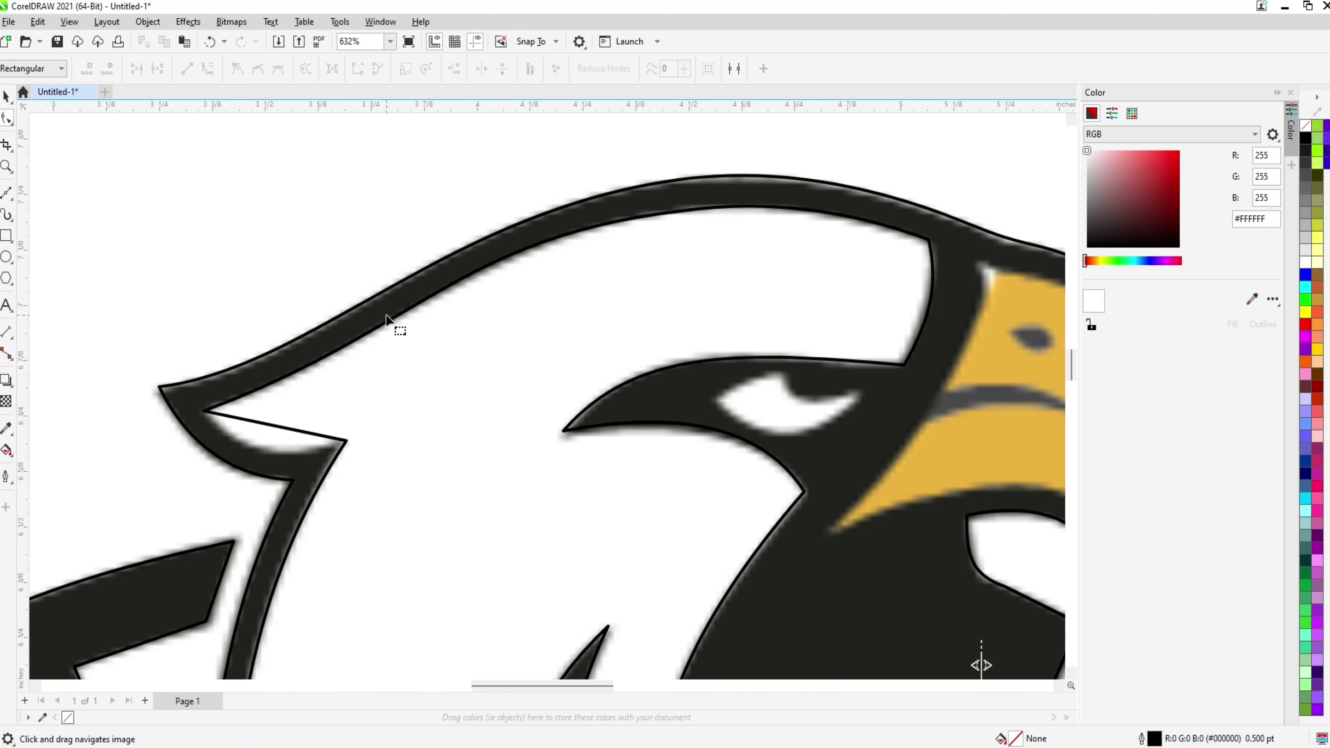
Move the eye outline's front corner node onto the front tip of the eye
left_click_drag(257, 417, 383, 349)
scroll(347, 329, "up", 2)
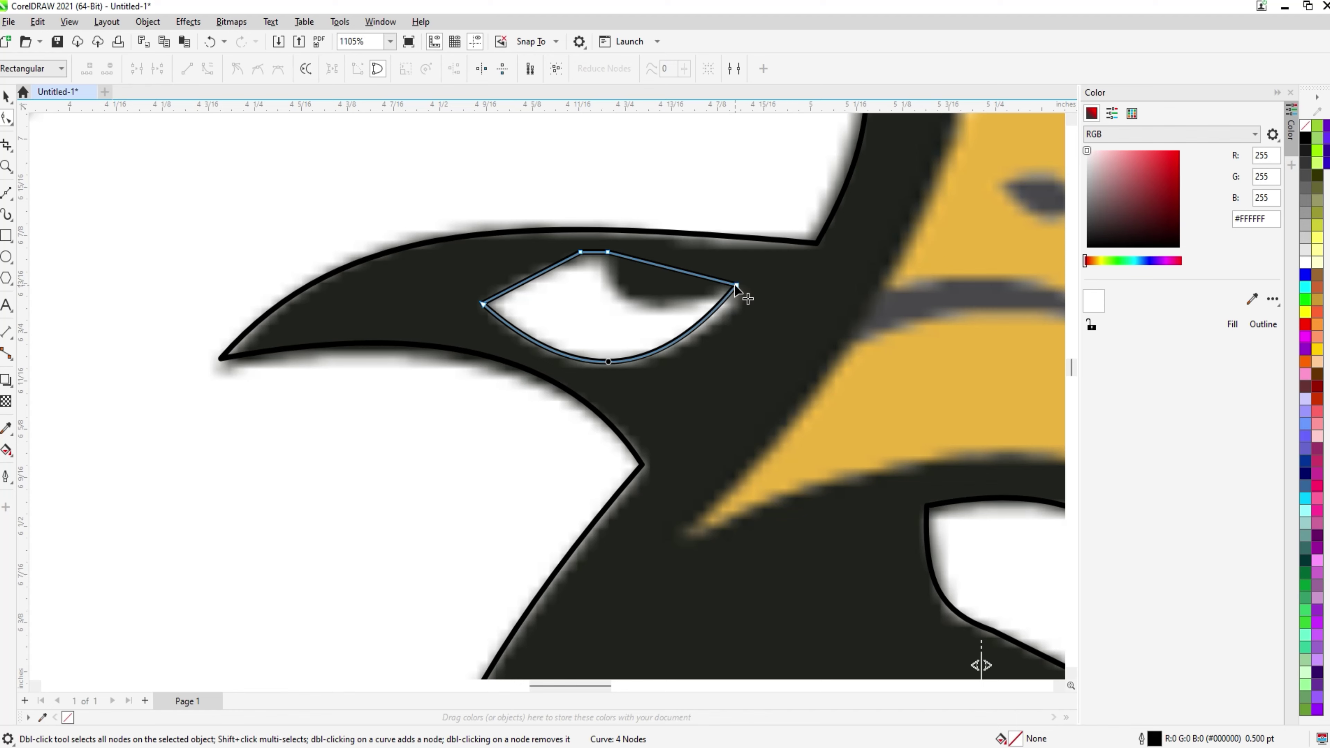
left_click_drag(738, 288, 744, 294)
left_click_drag(655, 271, 613, 346)
Trim the eye outline with the pupil shape and delete the pupil shape
scroll(635, 341, "down", 2)
key("space")
left_click(603, 305, "shift")
left_click(424, 69)
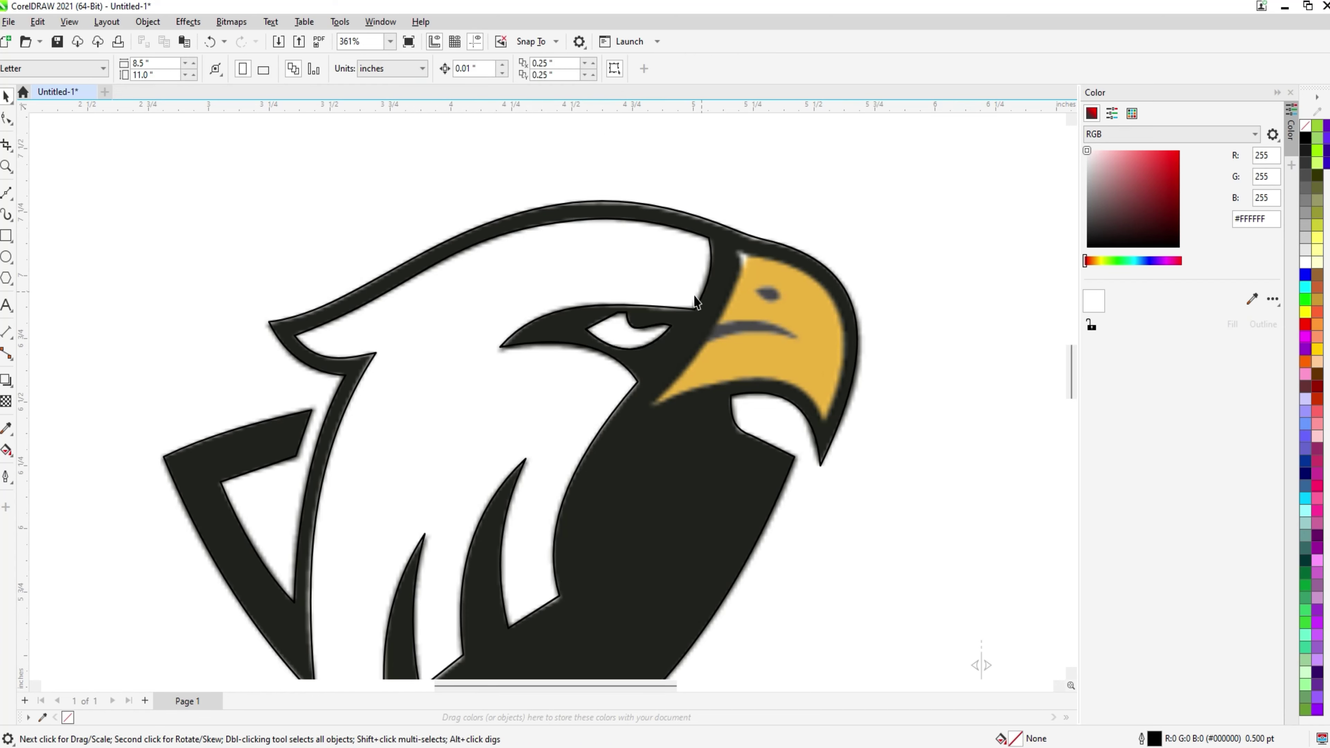
left_click(618, 334)
key("Delete")
Draw a closed triangular outline over the yellow beak through its rear corner, upper corner and hooked tip
left_click_drag(778, 312, 640, 309)
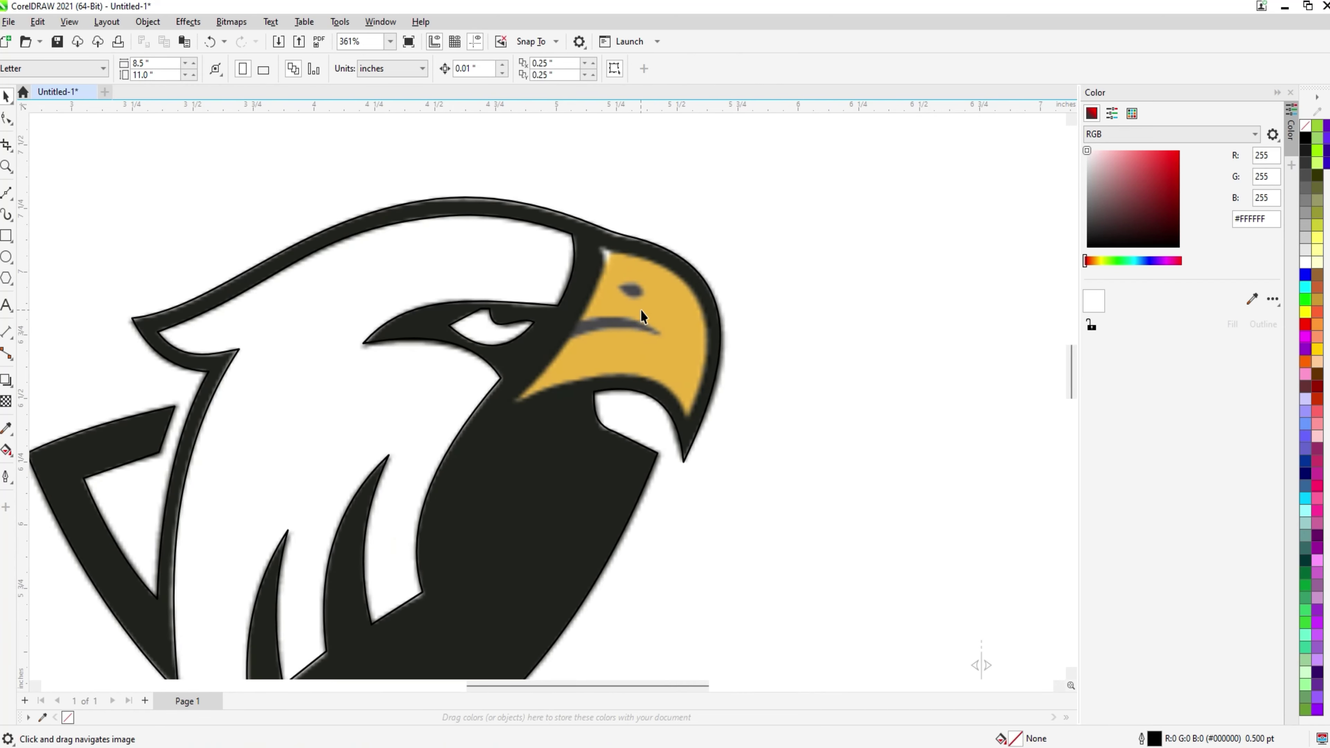
scroll(642, 306, "up", 1)
scroll(641, 307, "up", 1)
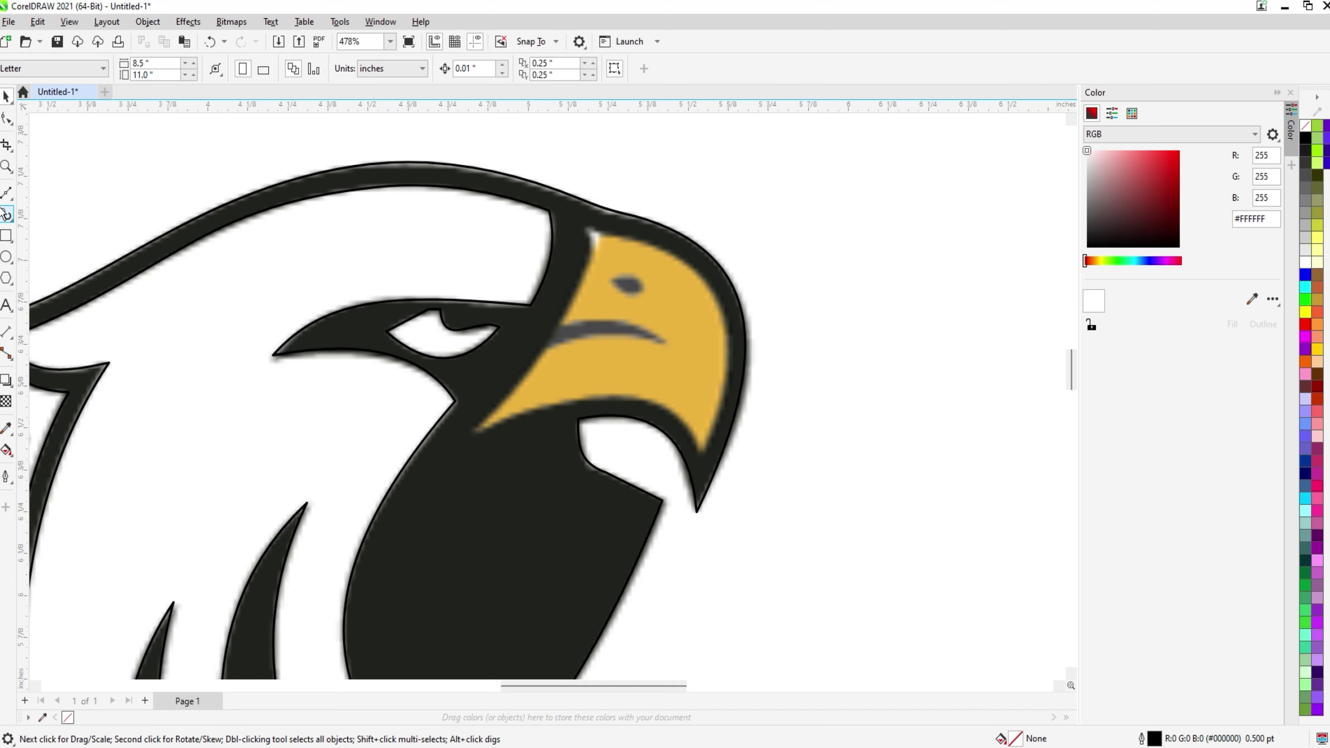
left_click(7, 193)
scroll(488, 464, "up", 1)
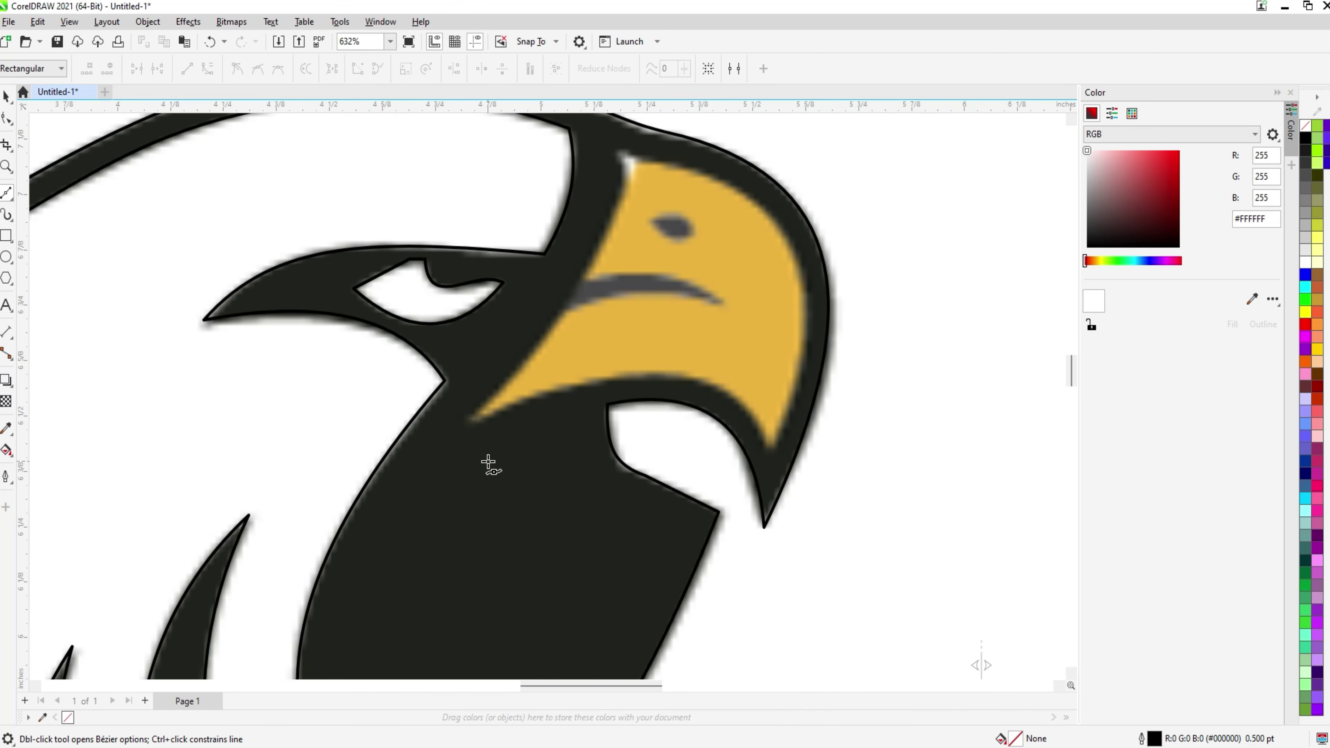
left_click(468, 421)
left_click_drag(523, 390, 517, 432)
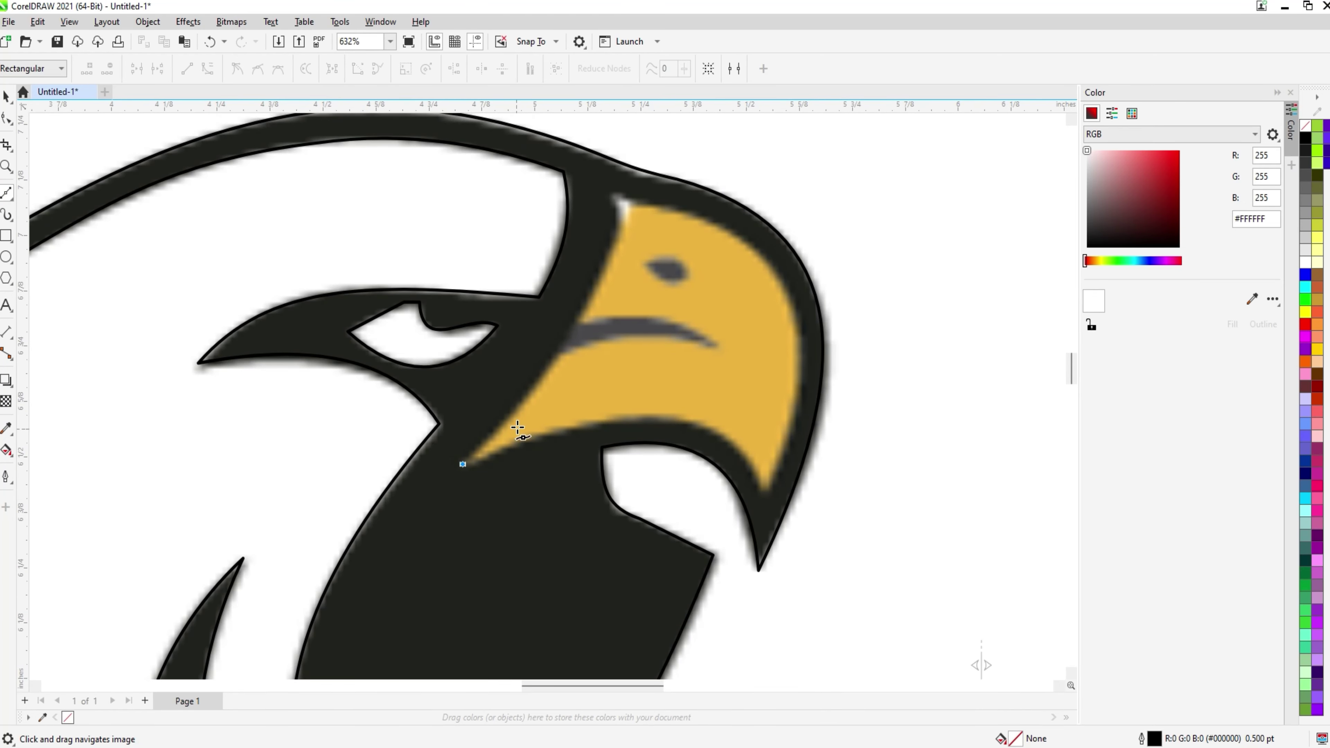
left_click(618, 194)
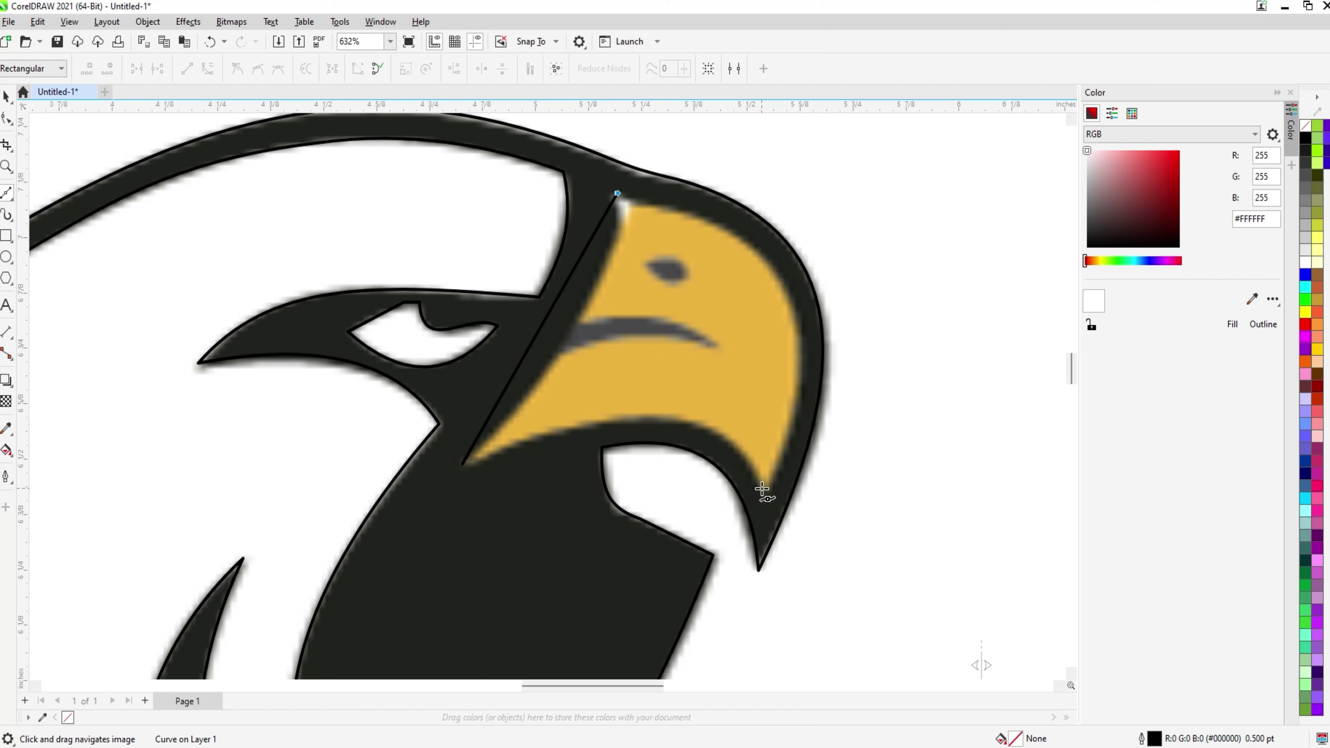
left_click(766, 494)
left_click(463, 463)
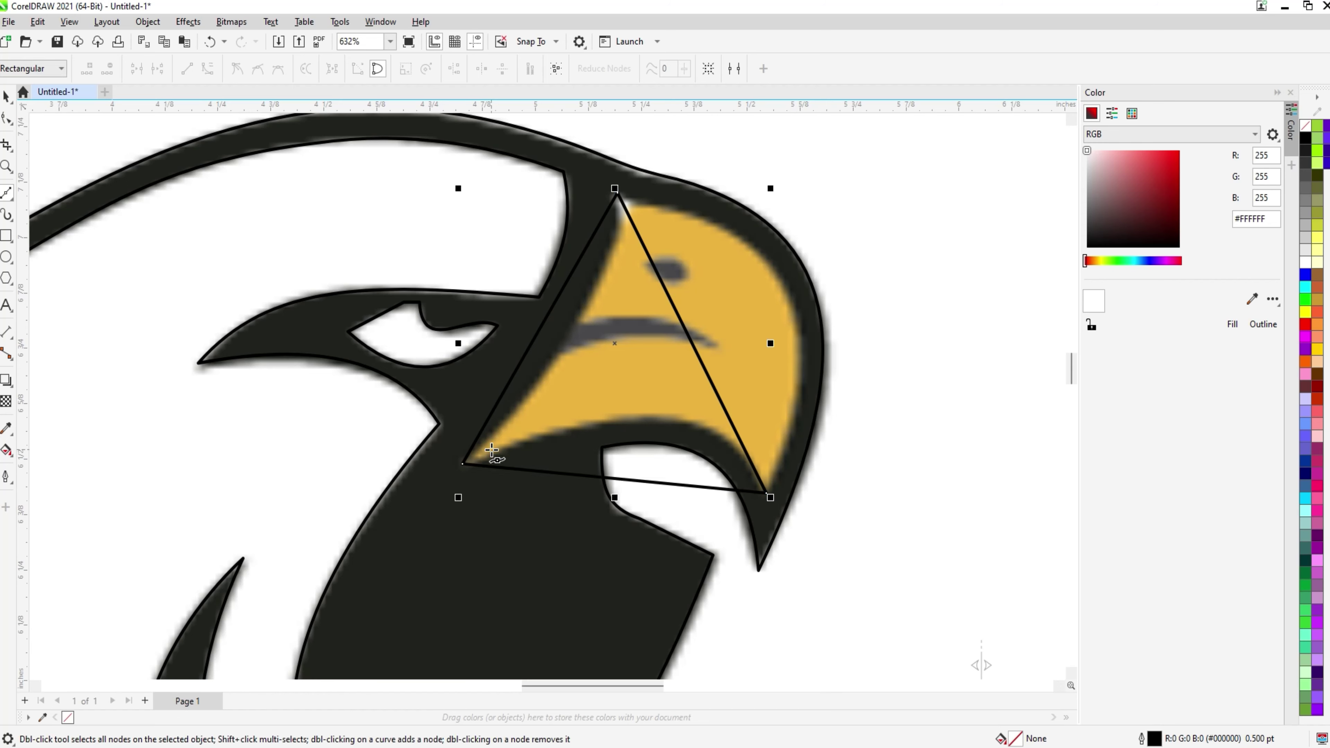
Convert the beak triangle's rear and upper edges to curves and bow them along the beak's back and outer contour
right_click(556, 302)
left_click(593, 401)
left_click_drag(525, 356, 555, 356)
right_click(671, 300)
left_click(730, 402)
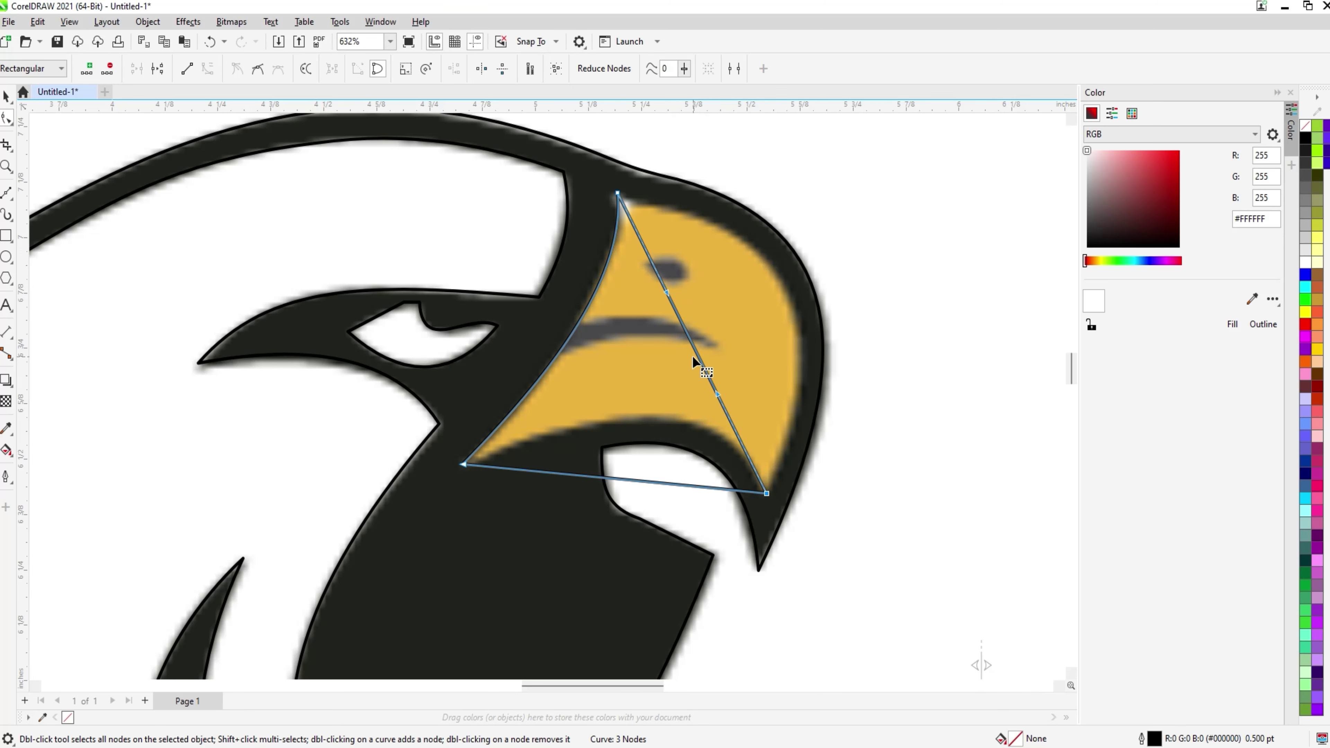
left_click_drag(693, 346, 787, 304)
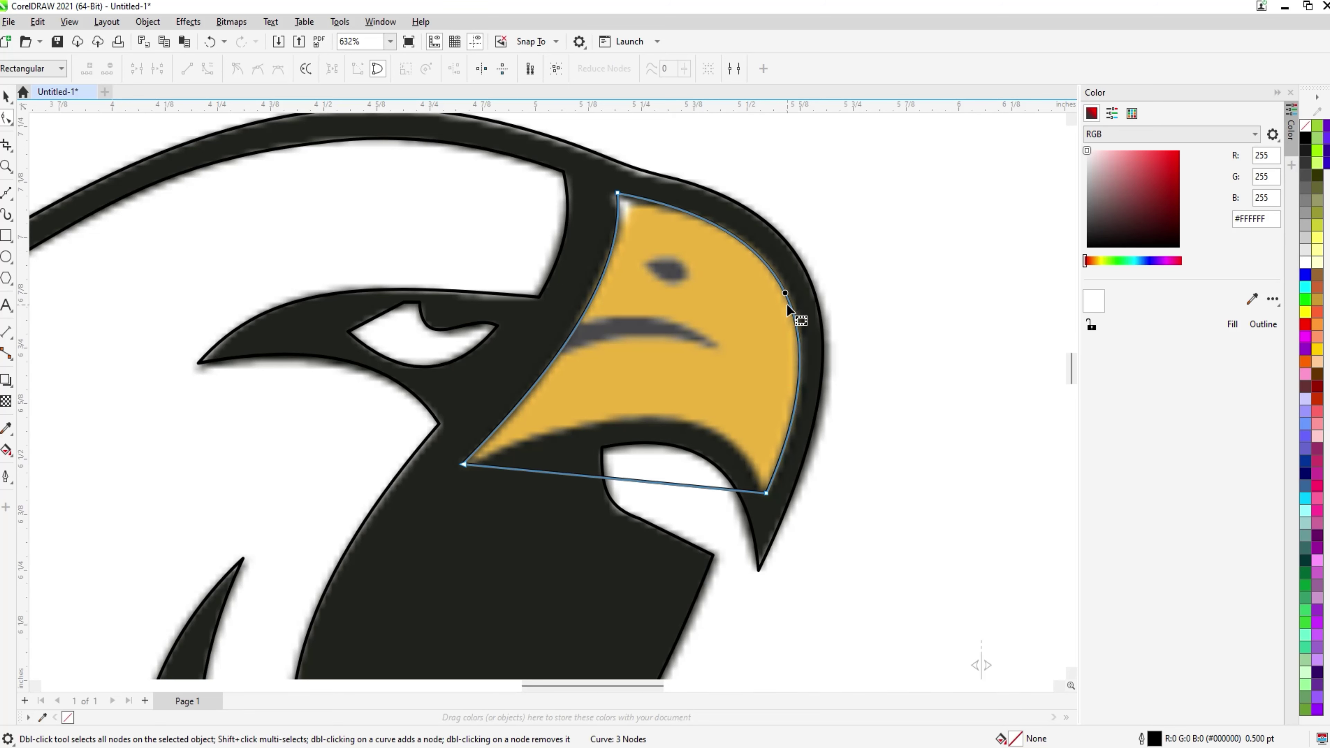
Convert the beak triangle's lower edge to a curve and arch it up along the underside of the beak
right_click(651, 481)
left_click(690, 316)
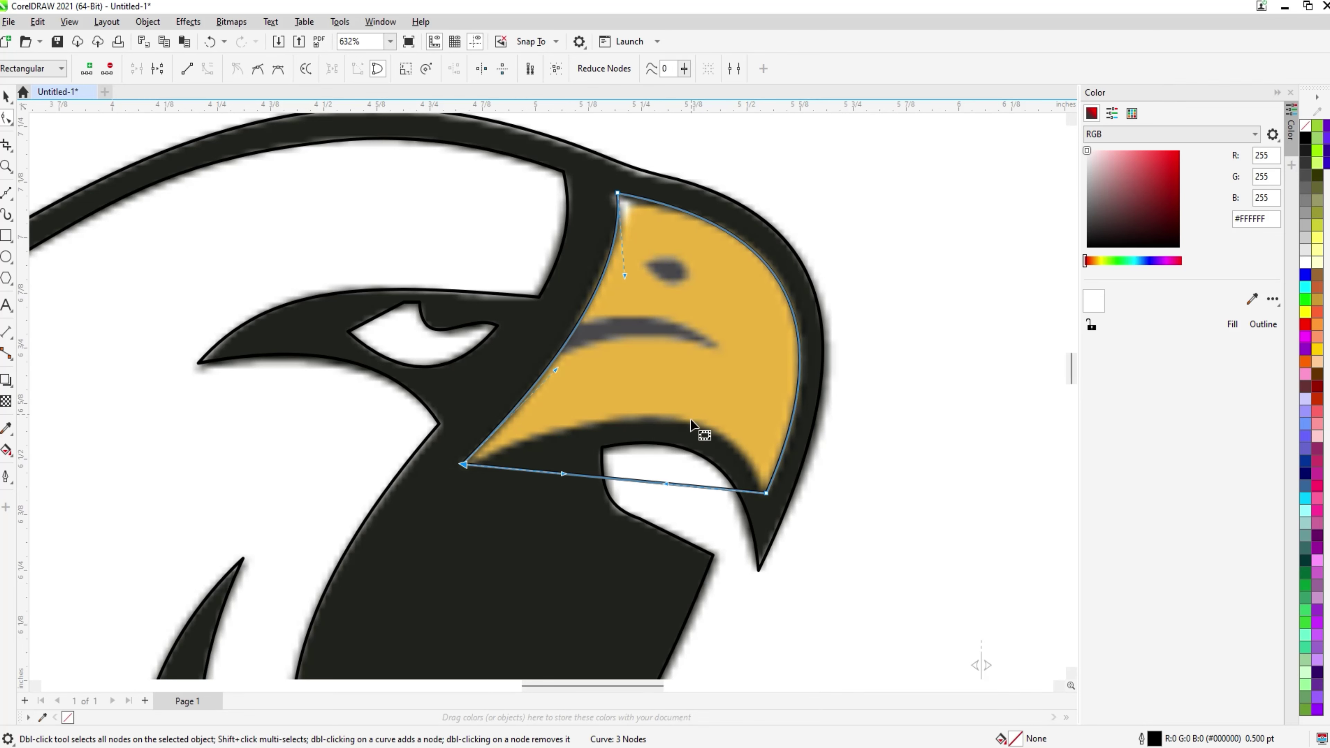
mouse_move(674, 486)
left_mouse_down()
mouse_move(655, 346)
mouse_move(689, 329)
left_mouse_up()
Draw a closed three-point outline over the grey nostril on the beak
scroll(556, 300, "up", 2)
left_click(6, 193)
key("ctrl+z")
left_click(781, 259)
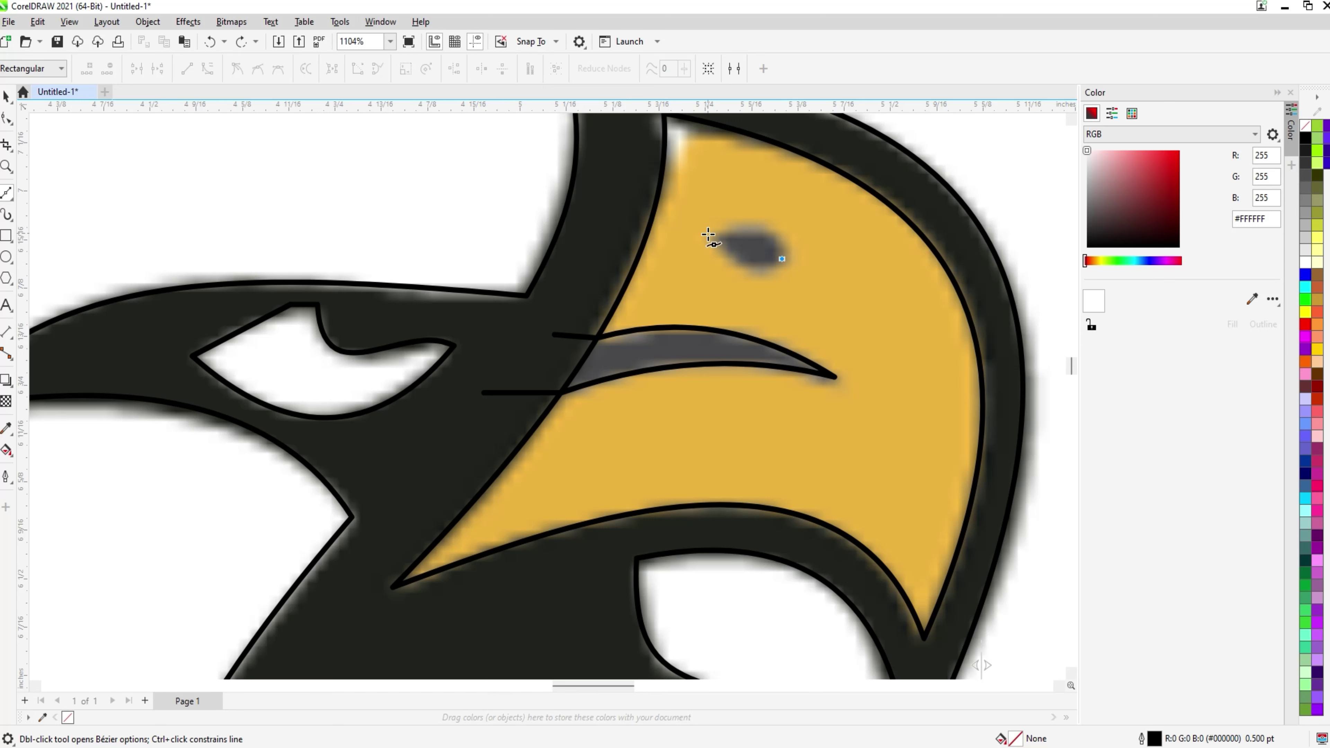
left_click(713, 238)
left_click(746, 271)
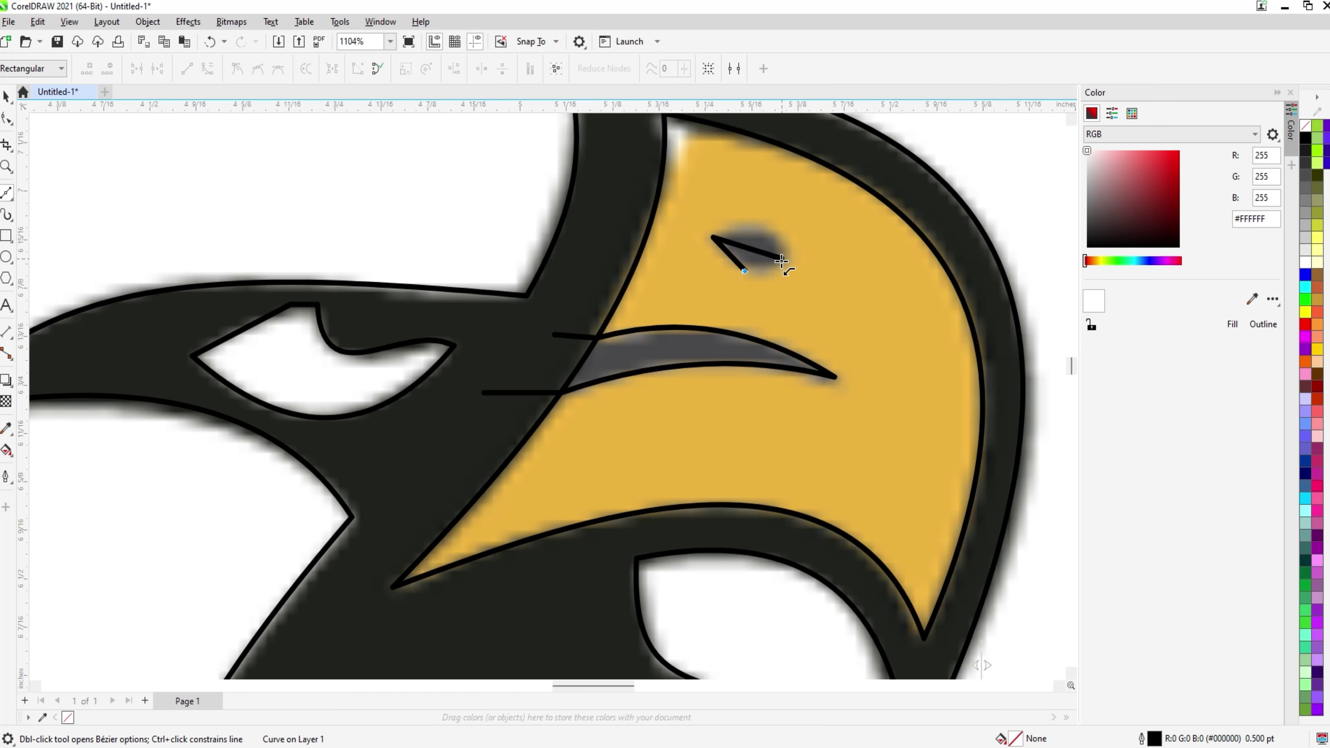
left_click(783, 256)
Convert the nostril outline's segments to curves and bend them around the nostril
left_click(7, 119)
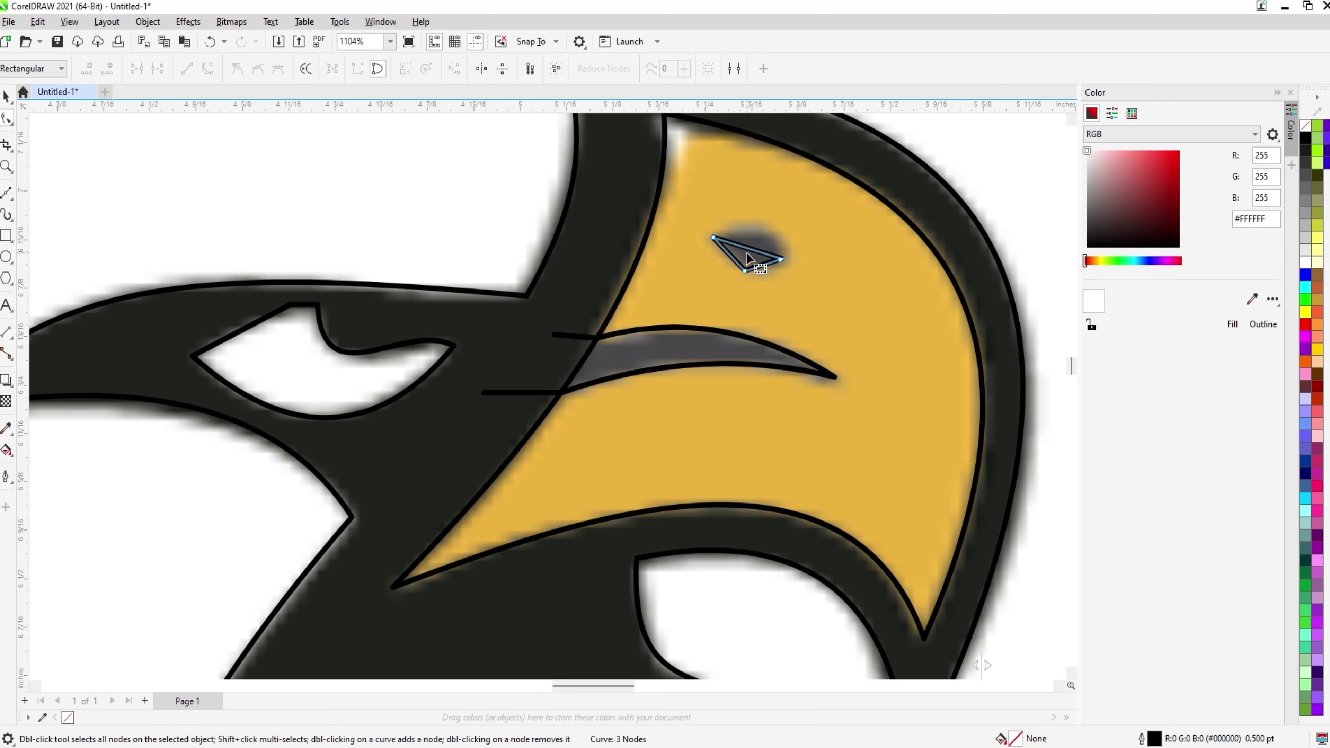
left_click(206, 69)
left_click_drag(749, 249, 752, 231)
Fill the nostril and mouth line shapes with the dark grey #48484A sampled from the logo
scroll(696, 310, "down", 2)
left_click(6, 144)
left_click(6, 96)
left_click(725, 266)
left_click(696, 320, "shift")
left_click(1252, 298)
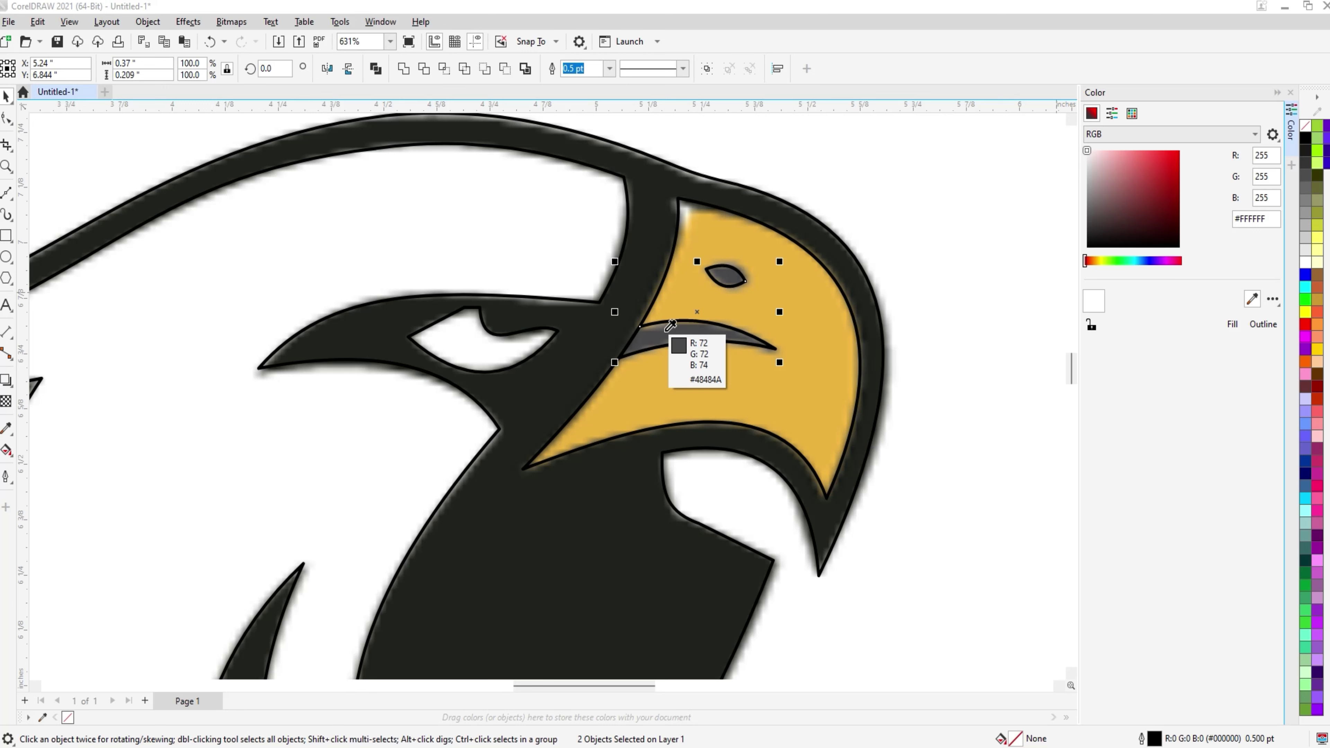
left_click(670, 326)
left_click(1232, 324)
Fill the beak shape with the yellow #EBB33F sampled from the logo
left_click(1252, 299)
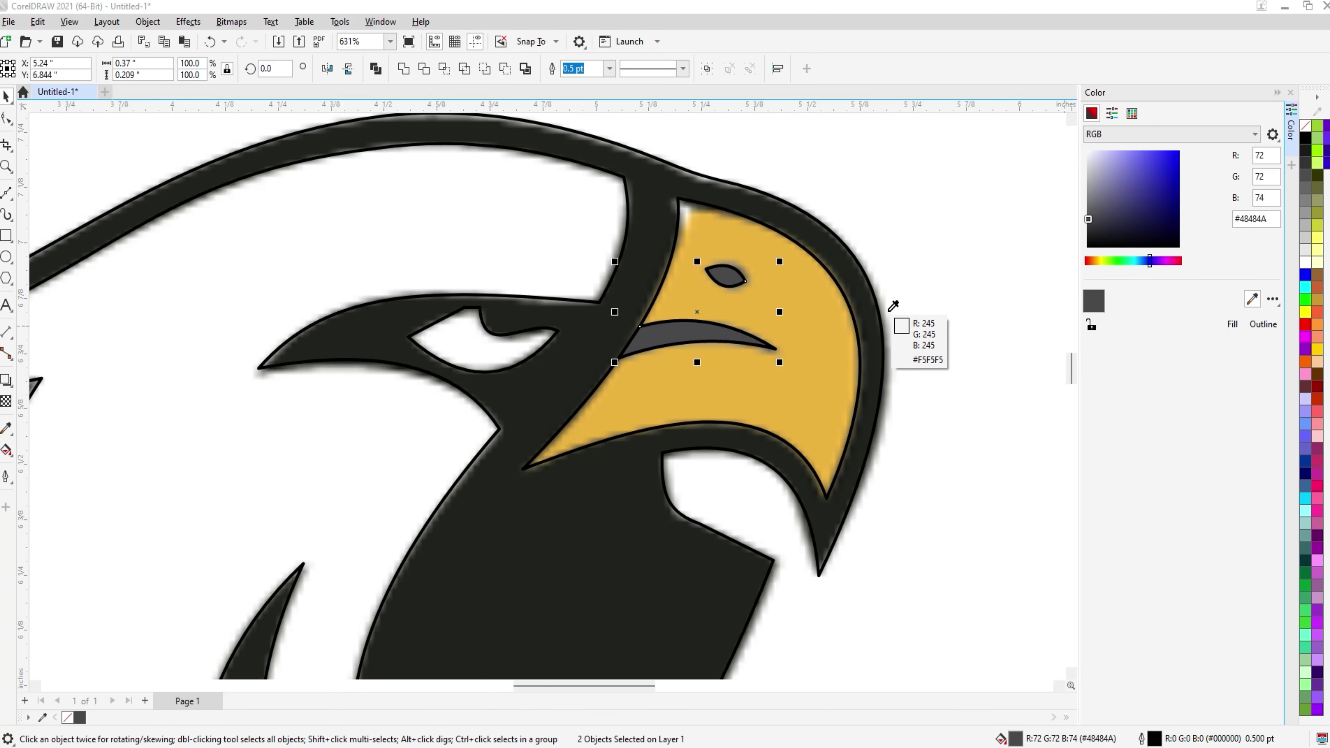
left_click(822, 320)
left_click(823, 320)
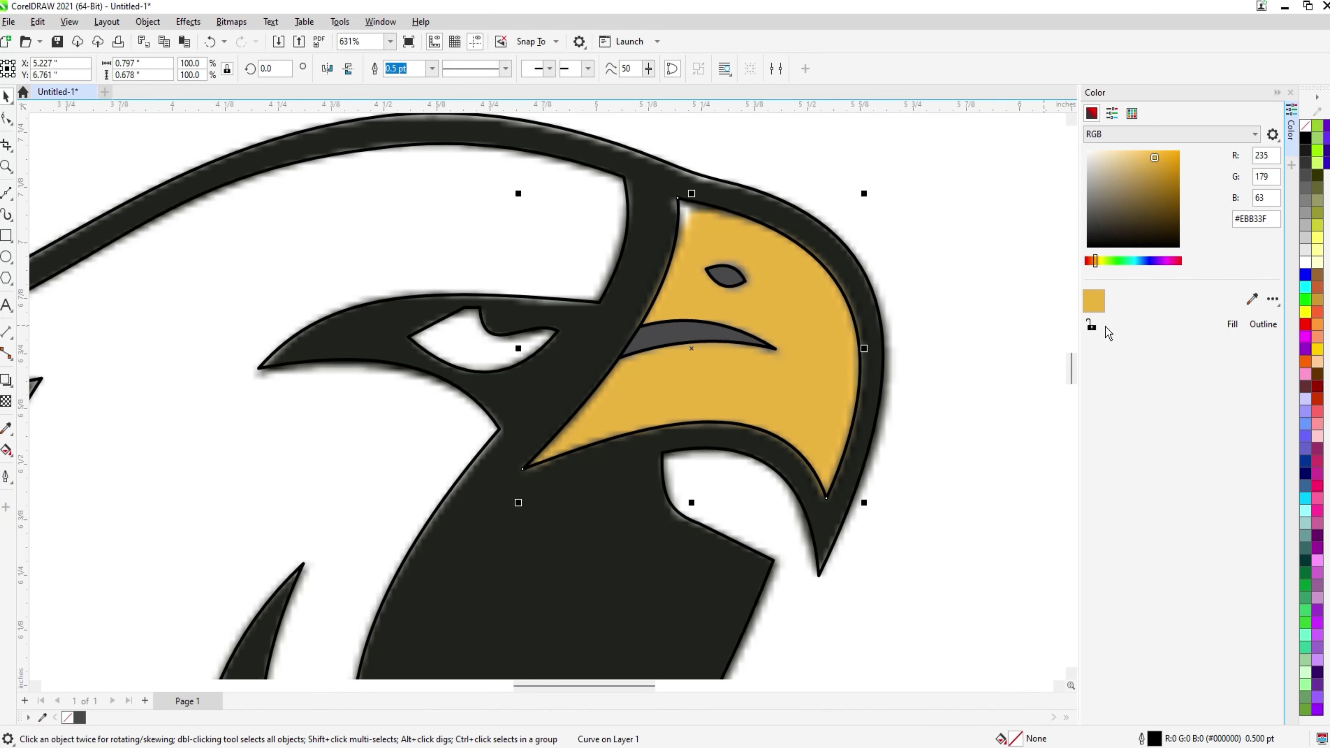
left_click(1232, 323)
Fill the eagle head's main shape with the near-black #20221C sampled from the logo
scroll(868, 321, "down", 2)
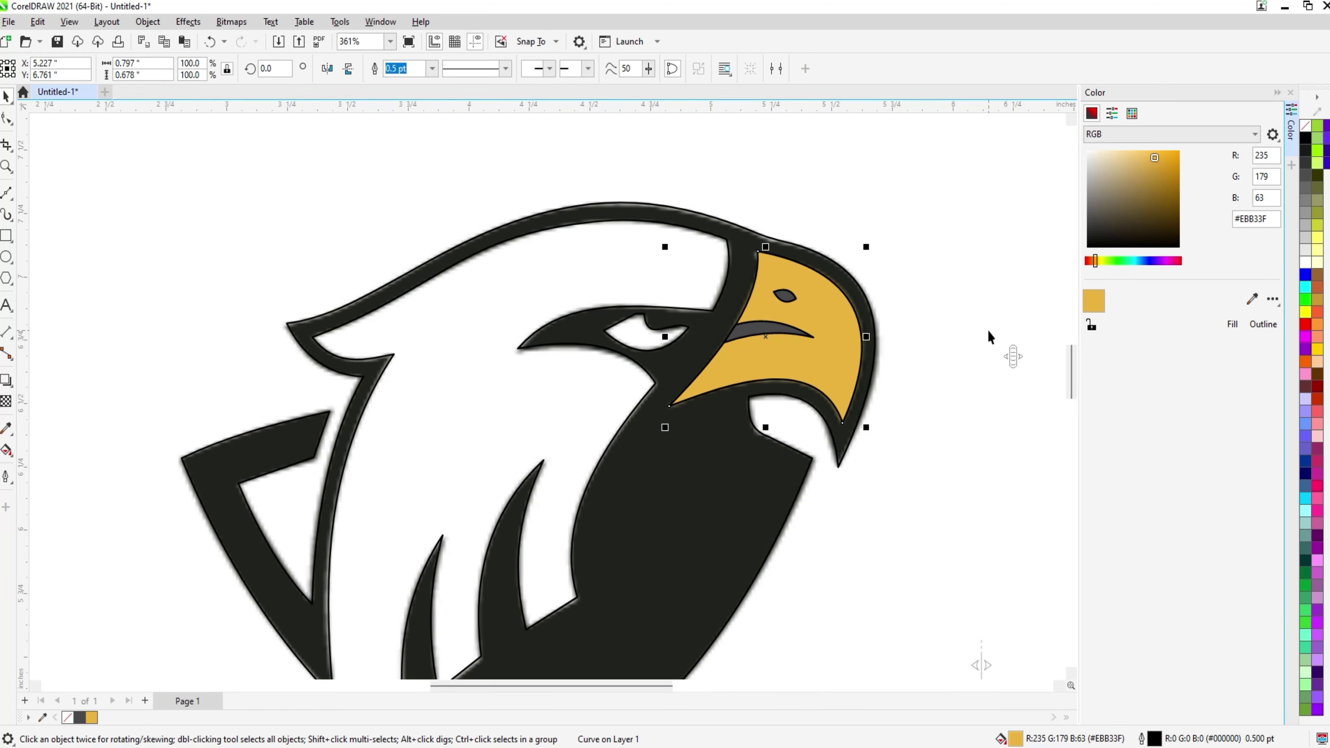
scroll(826, 365, "down", 1)
left_click(757, 356)
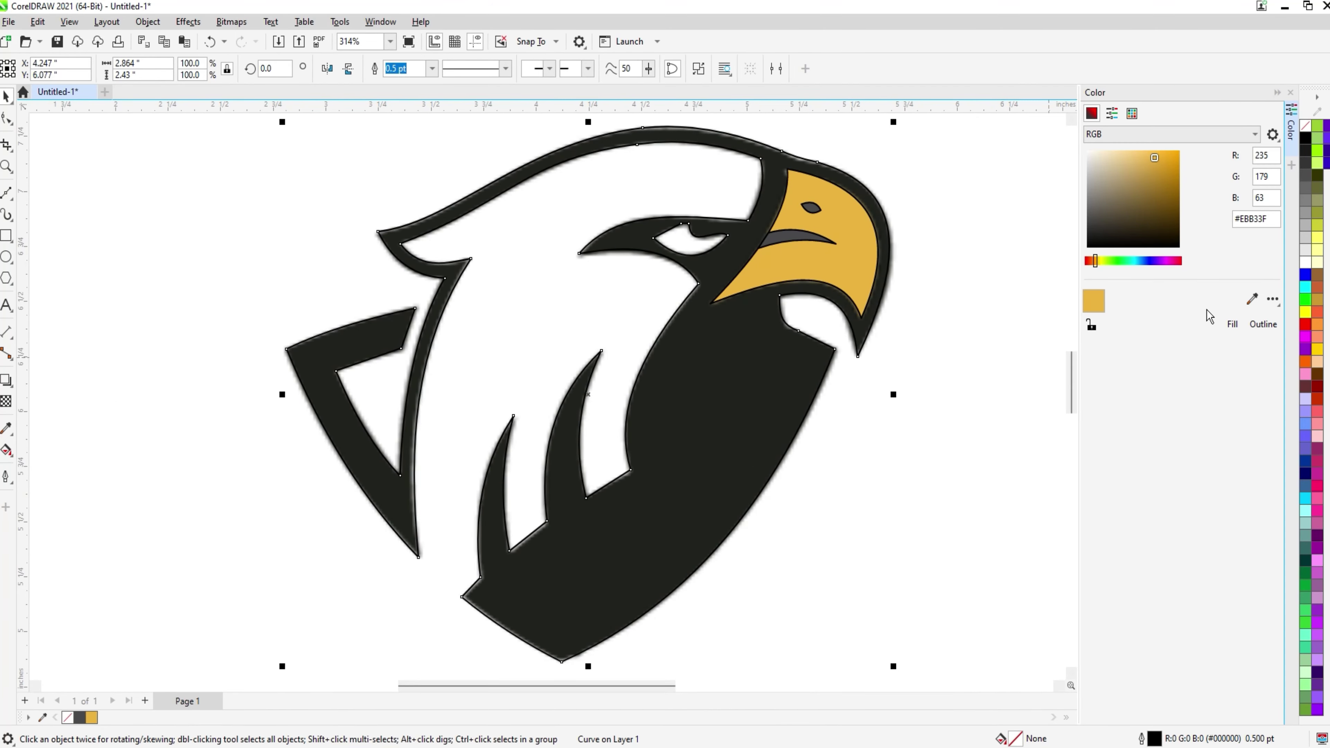
left_click(1252, 299)
left_click(805, 374)
left_click(1232, 324)
Select all the traced eagle shapes and place them beside the original logo image
scroll(95, 326, "down", 7)
left_click_drag(97, 178, 983, 662)
left_click_drag(345, 380, 660, 389)
left_click(804, 416)
Draw a rectangle about 3.18 by 3.02 inches around the traced eagle, fill it white and send it behind the eagle
scroll(566, 393, "up", 2)
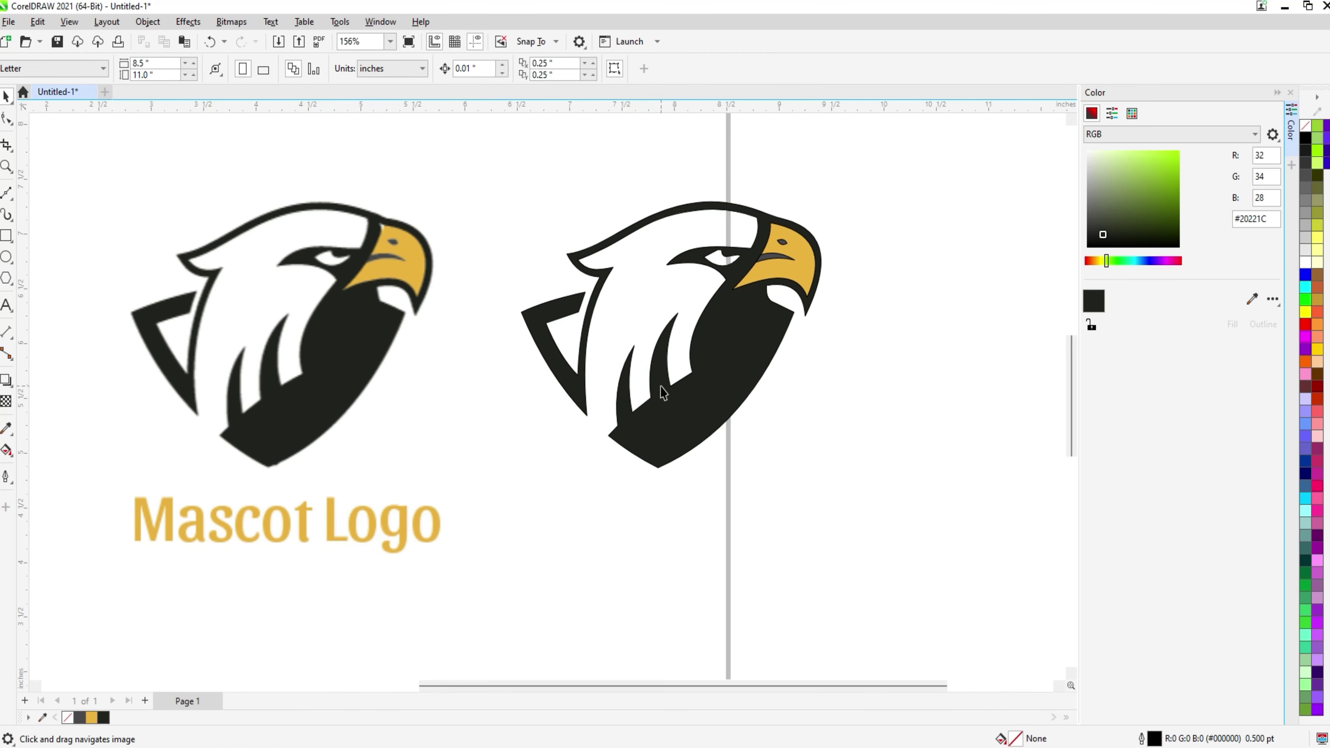
key("F6")
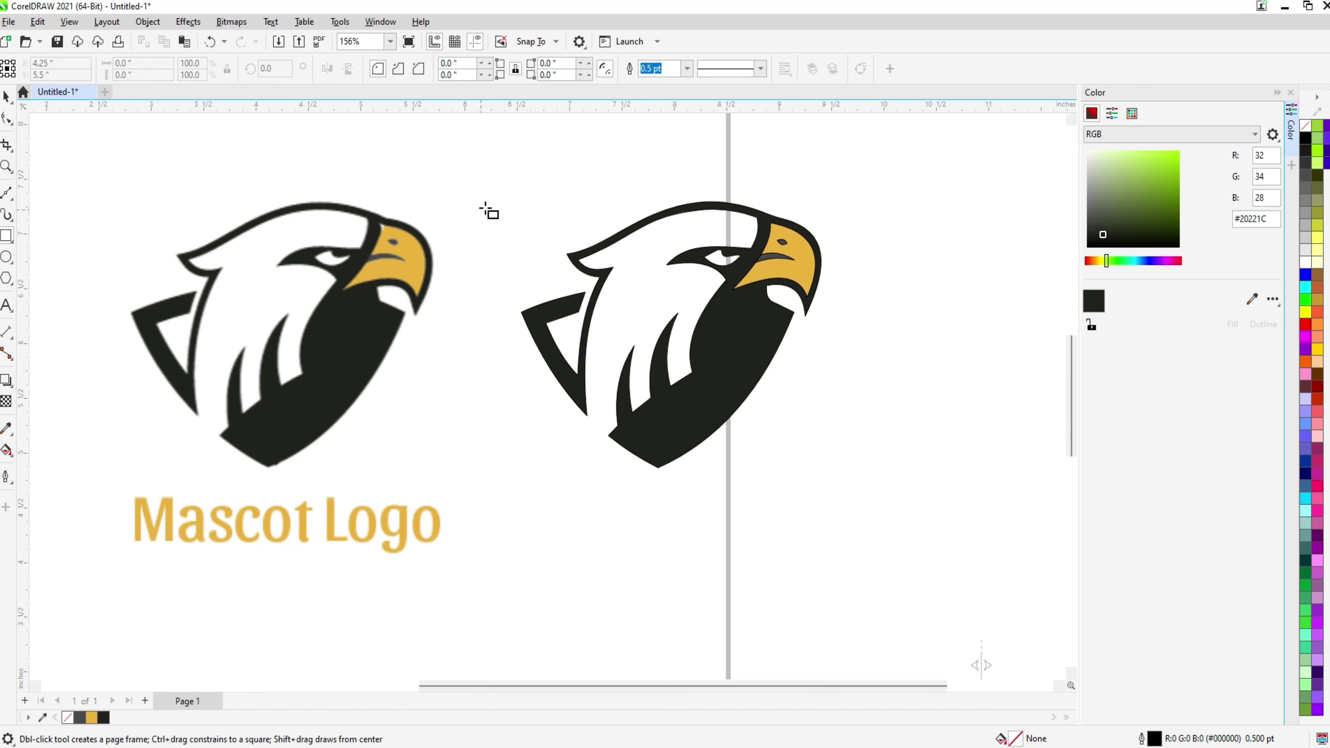
left_click_drag(507, 156, 840, 486)
key("space")
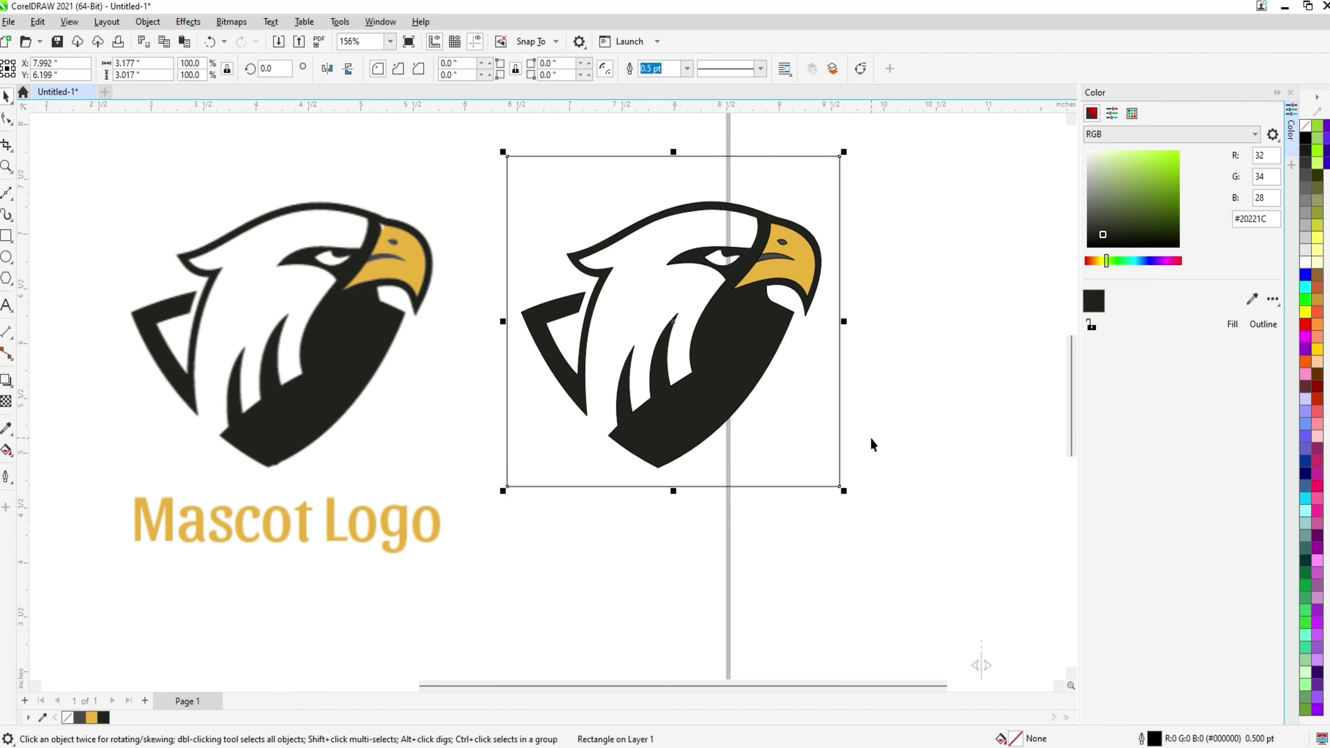
left_click(1303, 274)
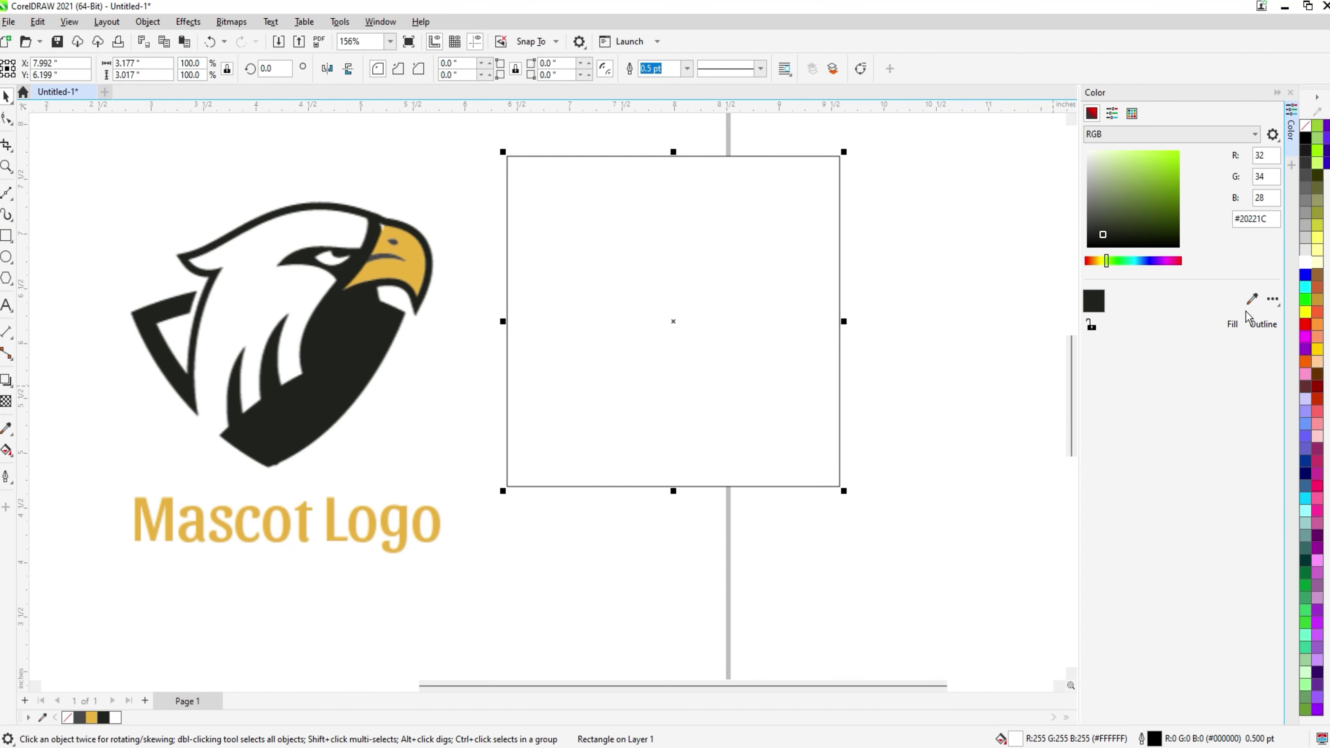
key("shift+Page_Down")
left_click(906, 318)
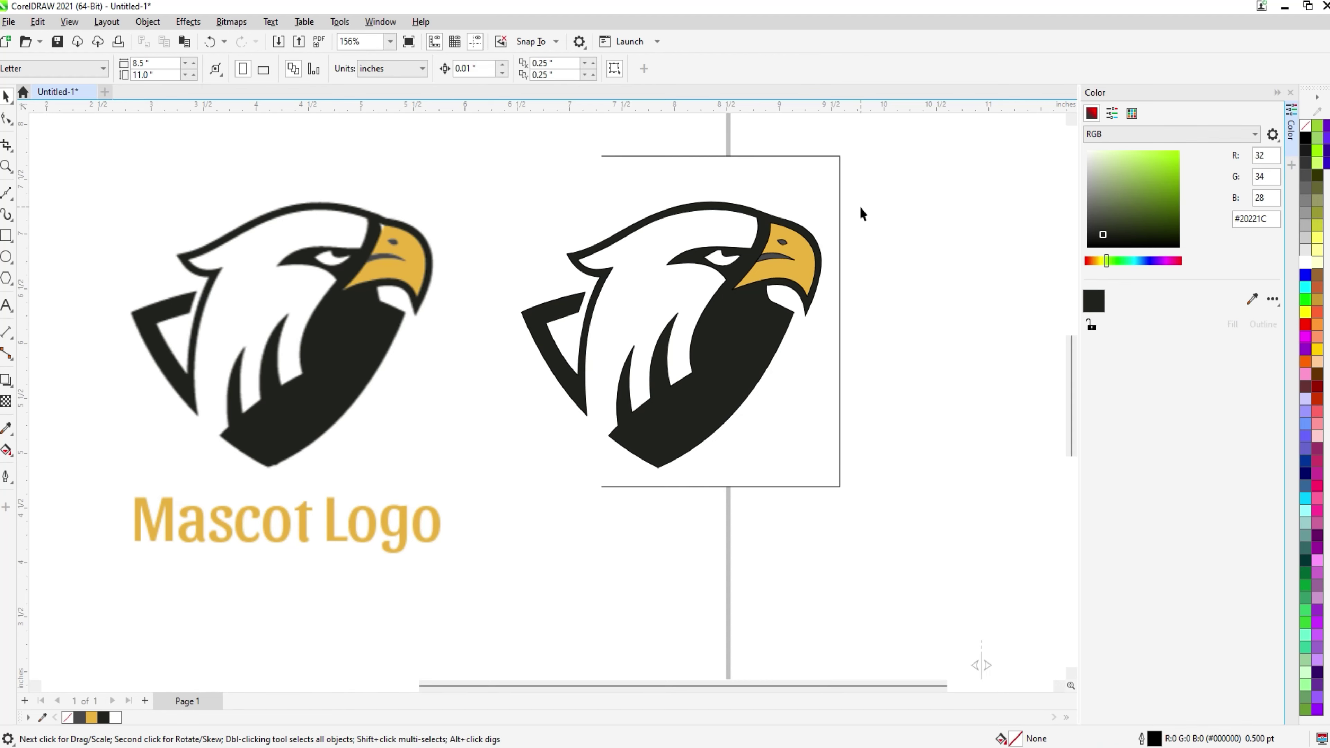
Remove the outline from all the traced eagle shapes
left_click_drag(873, 169, 471, 485)
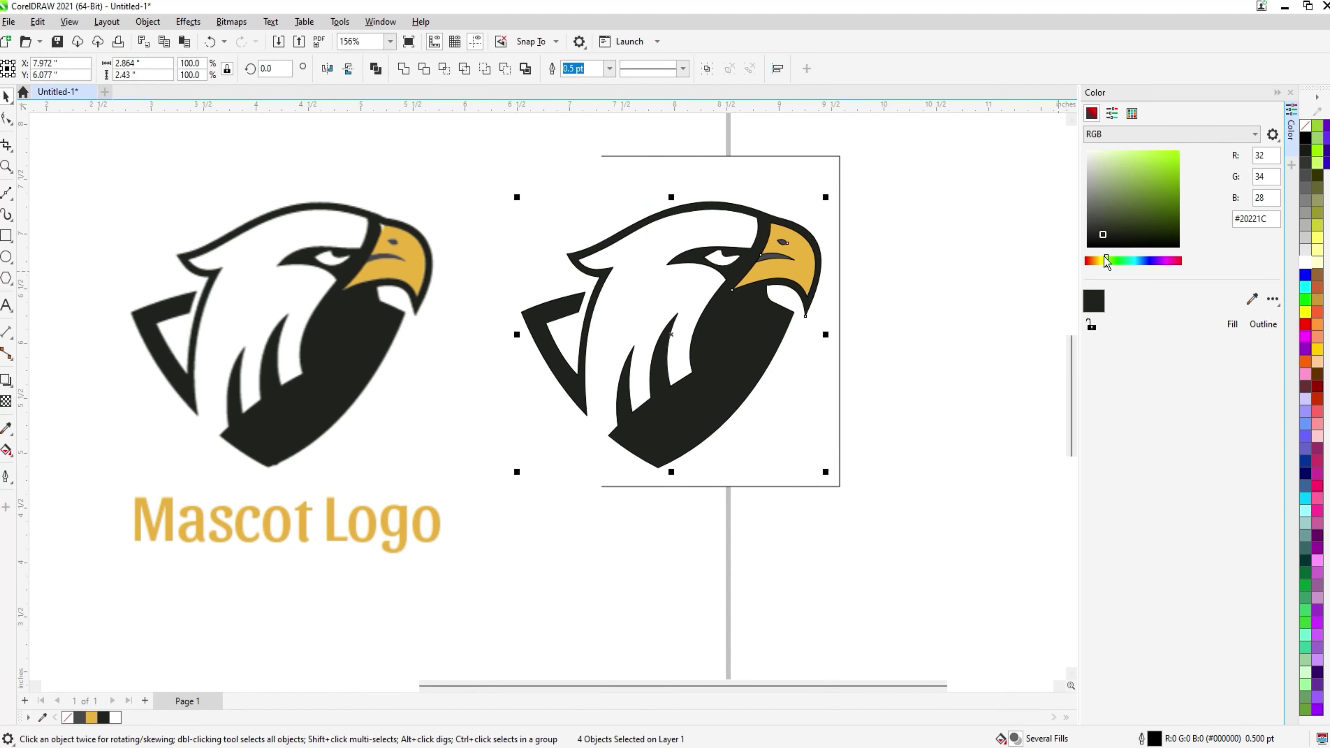
right_click(1308, 131)
left_click(1259, 136)
Remove the outline from the white background rectangle
left_click_drag(890, 340, 940, 339)
left_click(830, 419)
right_click(1304, 128)
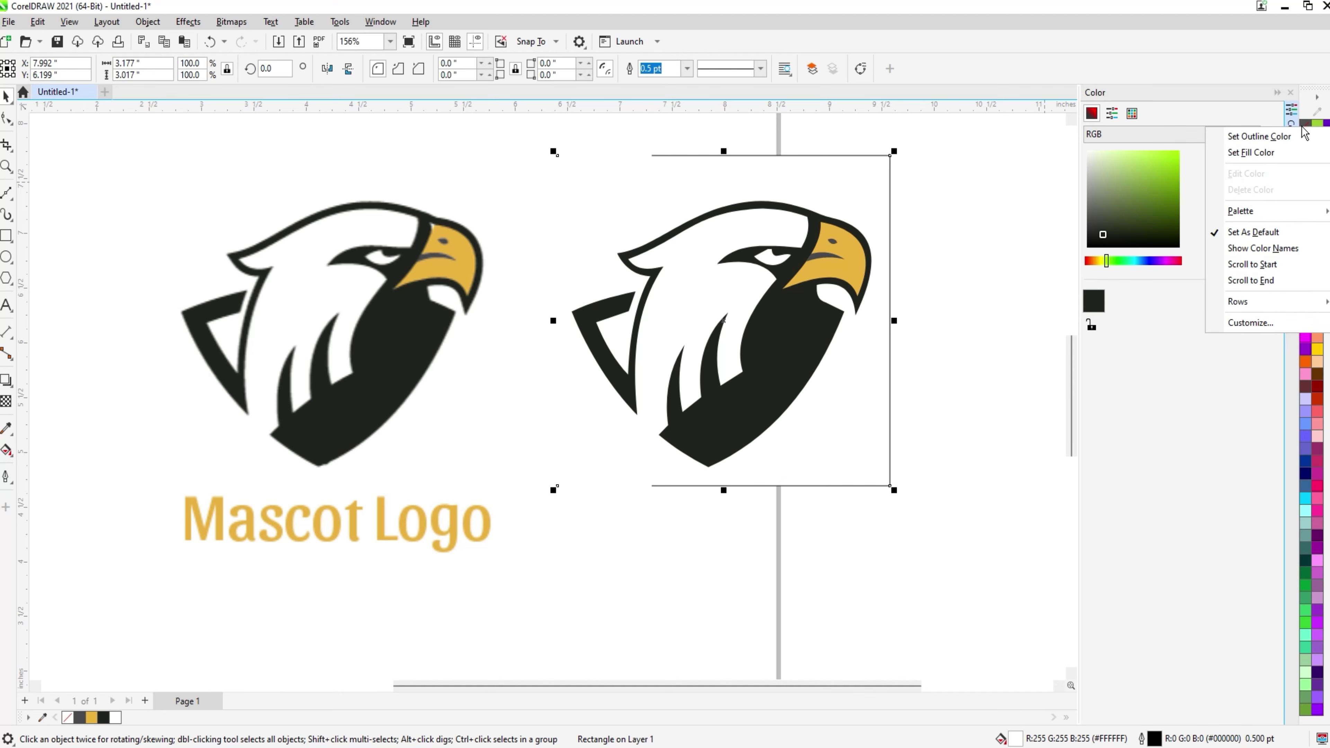
left_click(1280, 136)
left_click(993, 225)
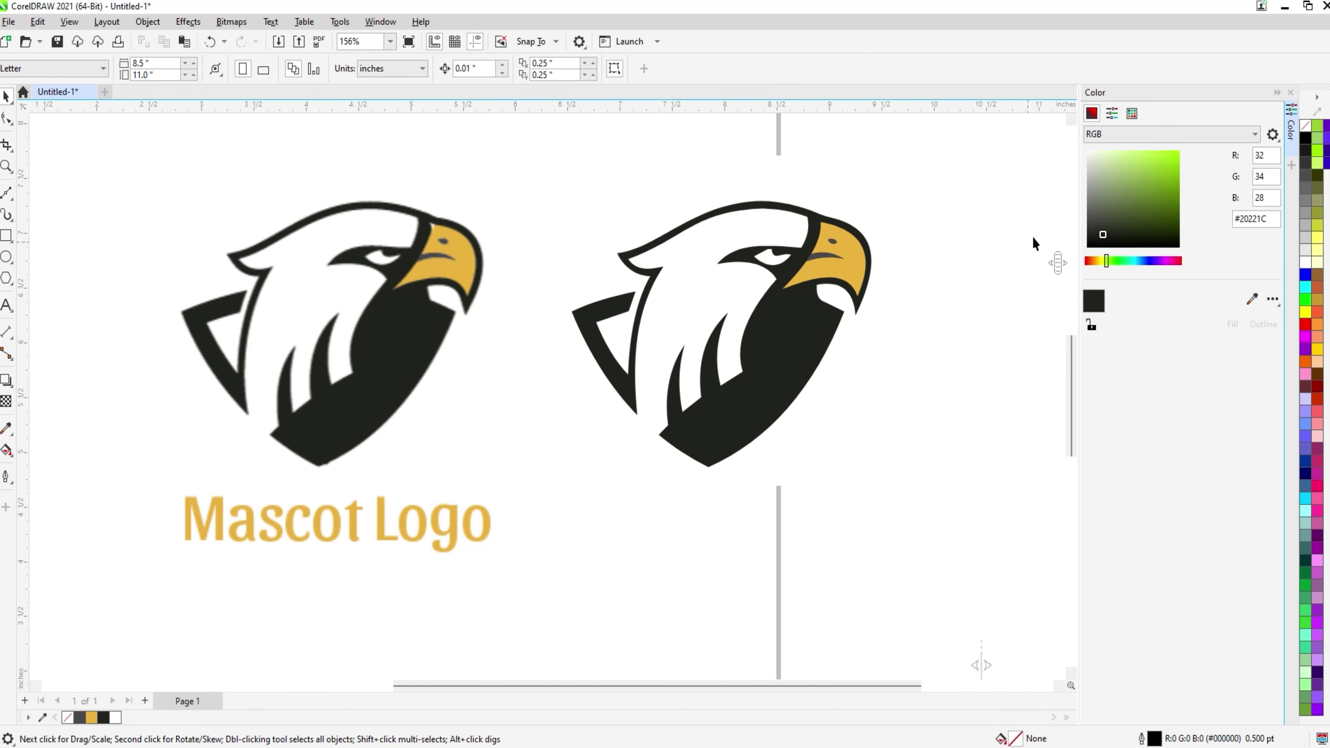
Add the text label "JPG" above the original logo image
left_click_drag(857, 362, 893, 384)
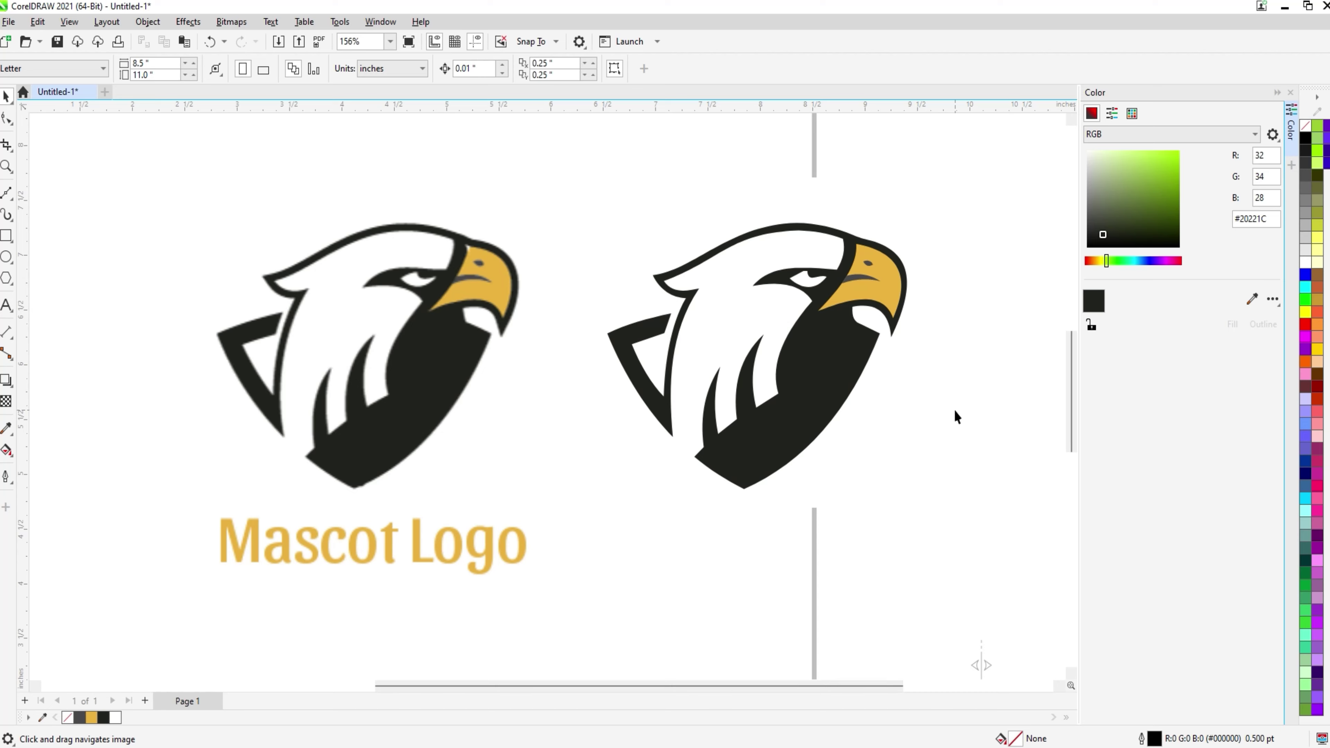
scroll(954, 417, "down", 1)
left_click(7, 305)
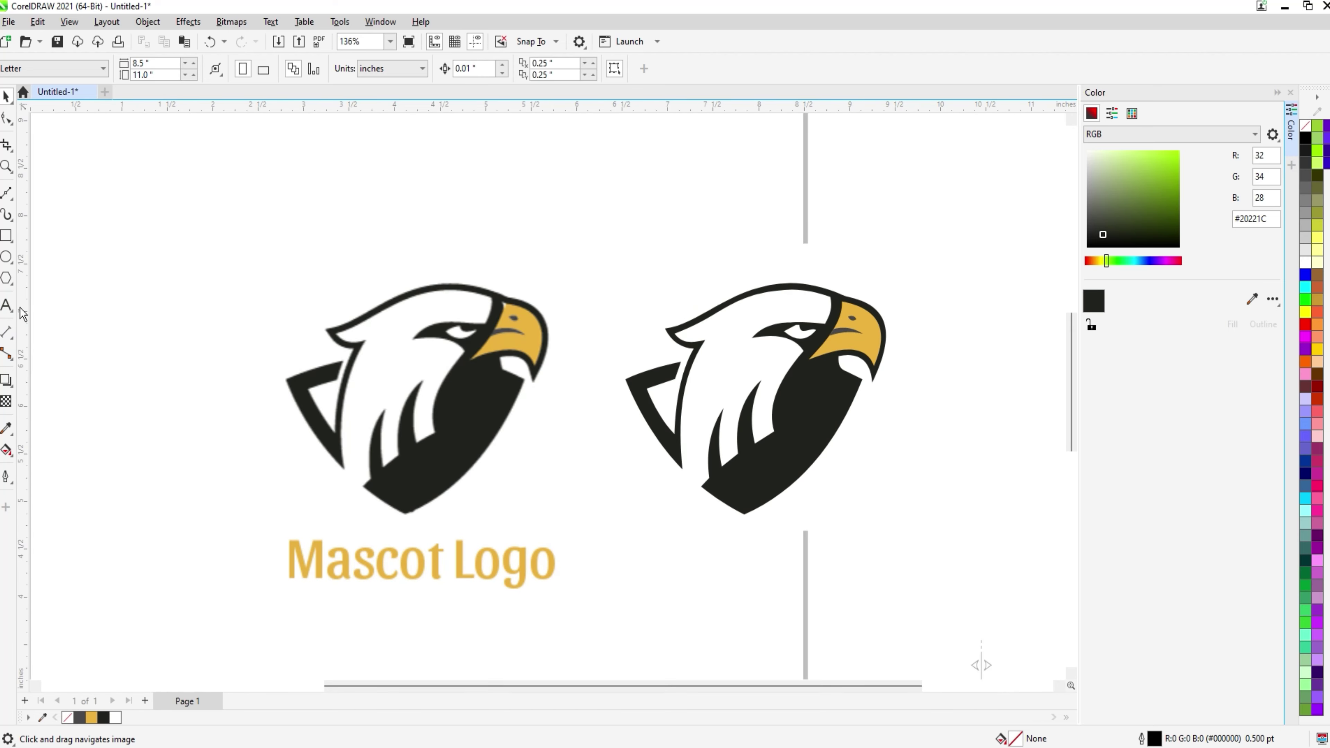
left_click(449, 257)
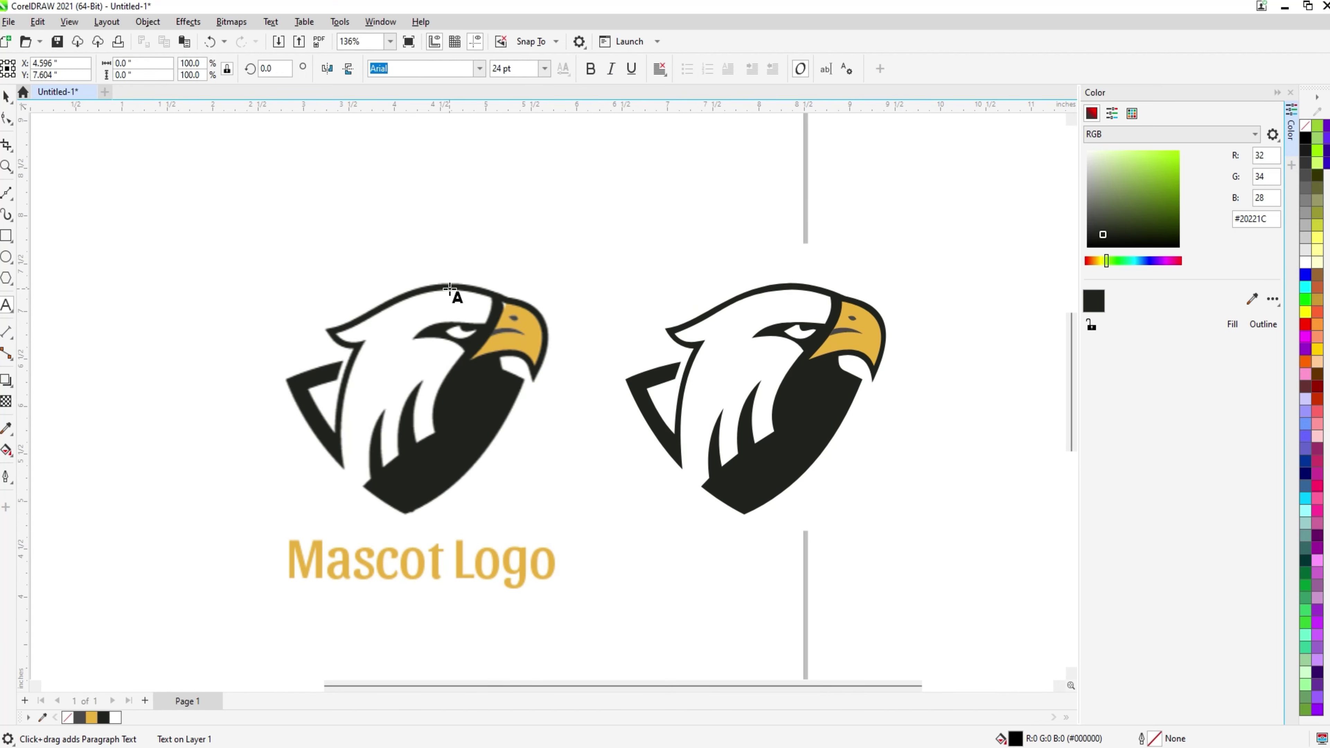
type("JPG")
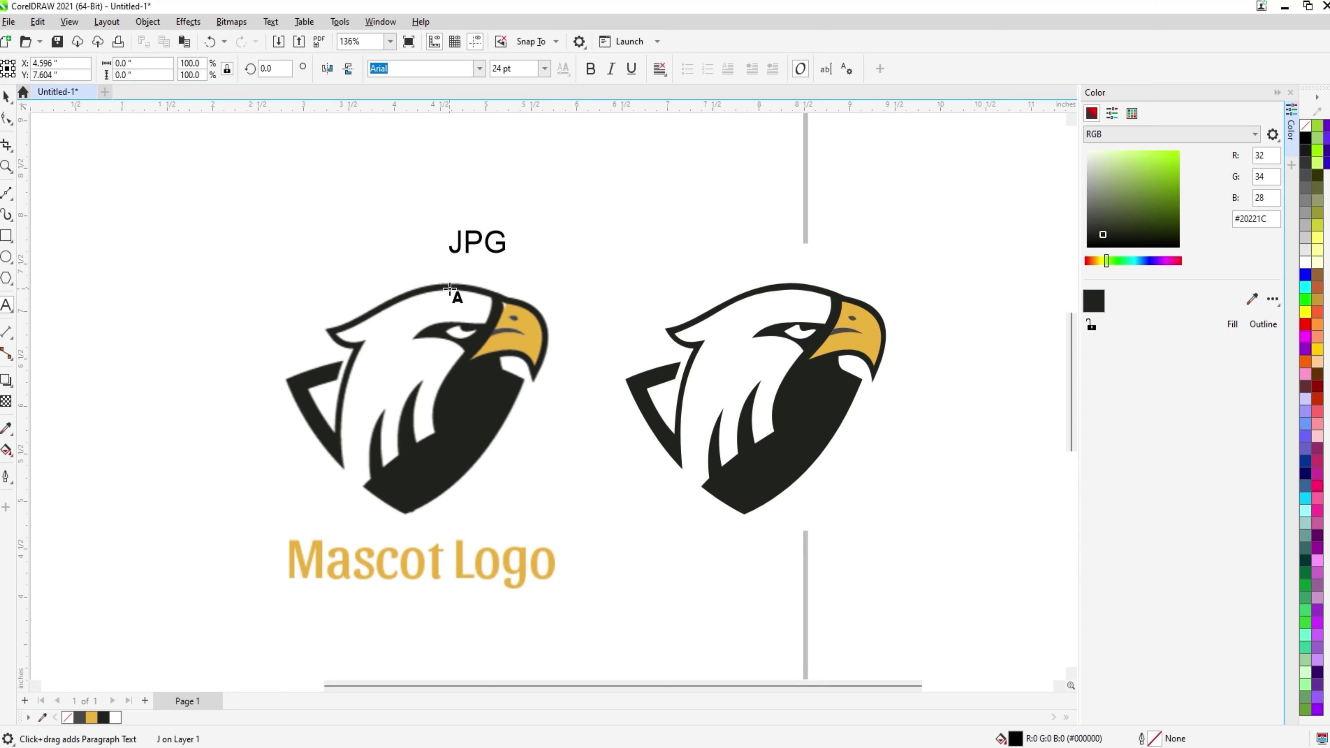
key("ctrl+space")
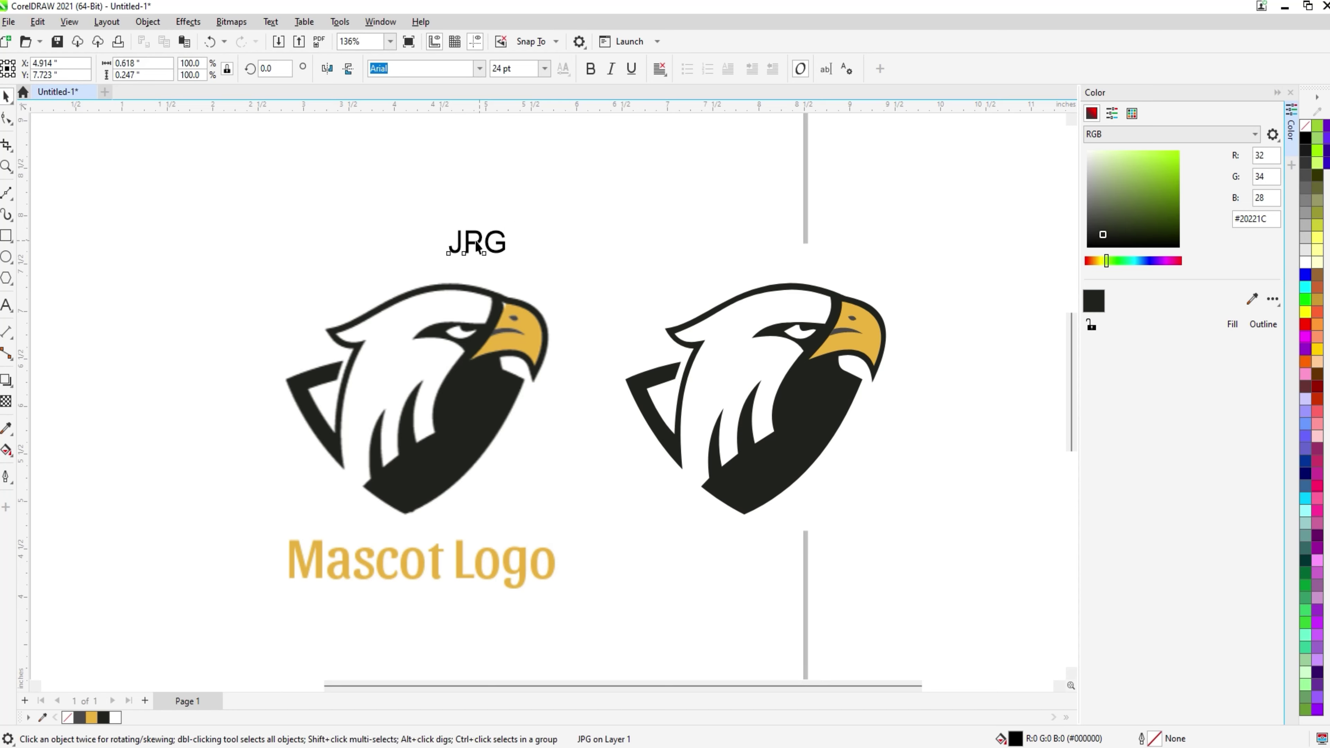
left_click(466, 244)
Copy the JPG label above the traced eagle and change the copy's text to "Trace"
left_click_drag(466, 244, 781, 243)
right_click(780, 243)
key("F8")
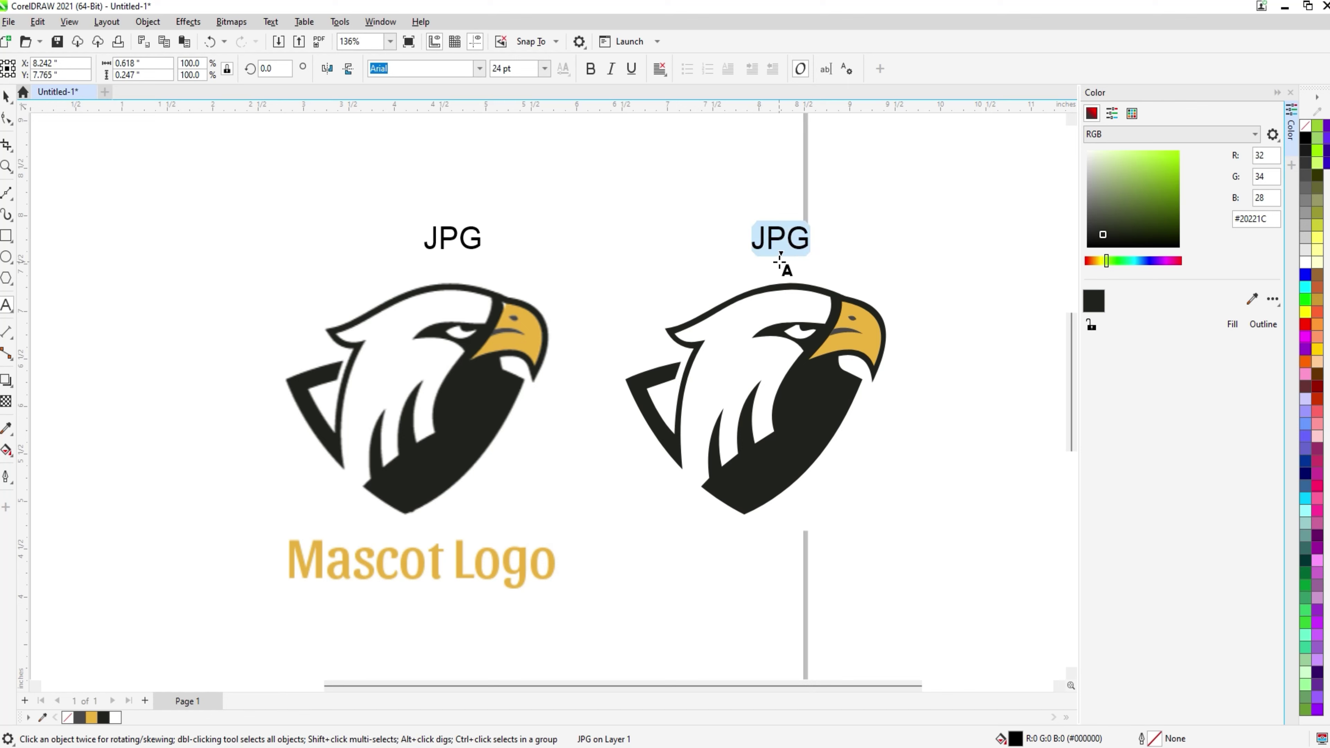
type("Trac")
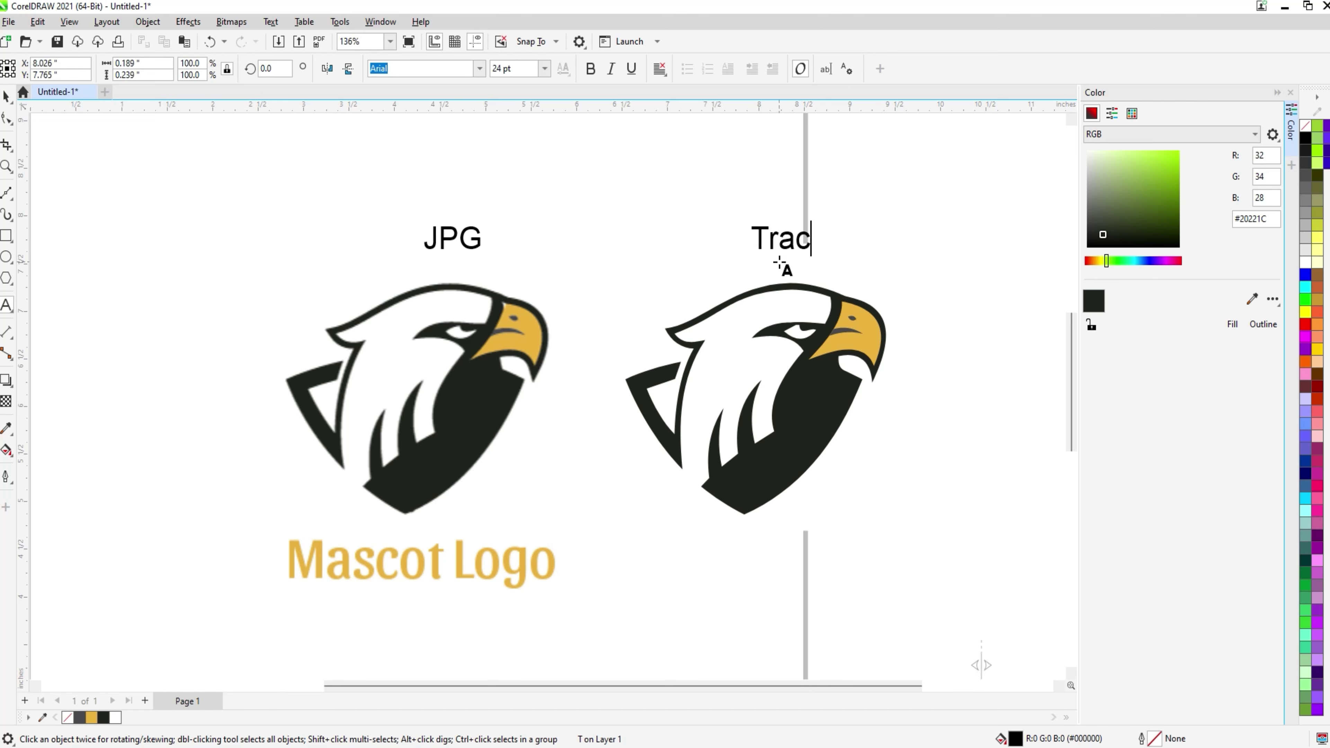
type("e")
left_click(6, 96)
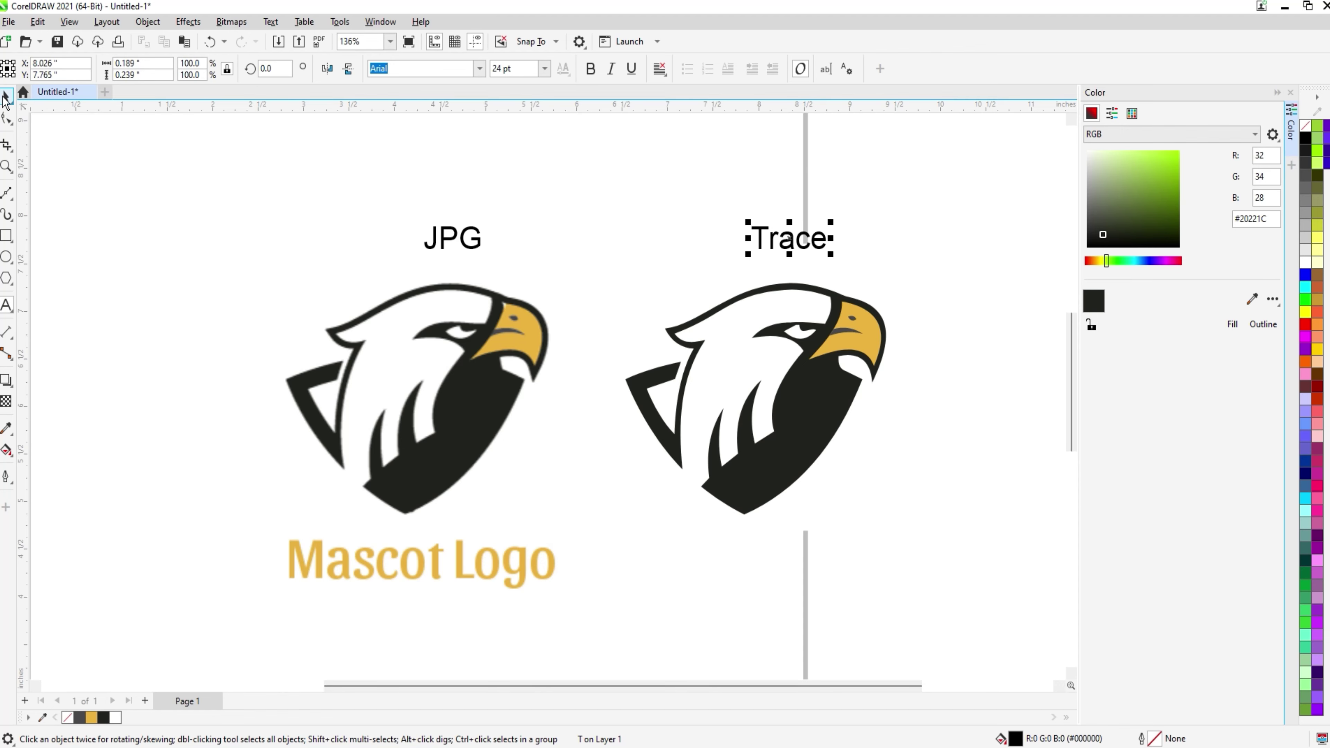
left_click(933, 263)
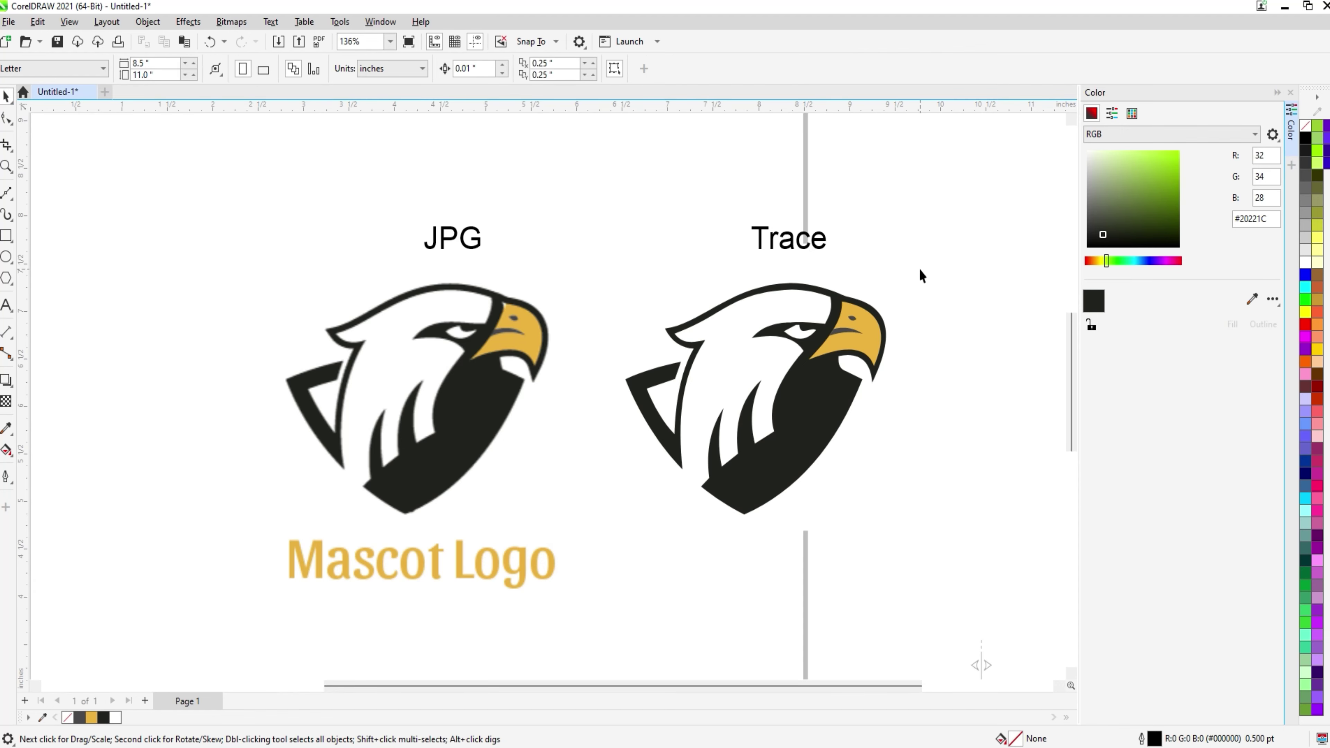
Zoom to the traced eagle and examine its edges in a full-screen preview
scroll(893, 388, "up", 1)
scroll(892, 386, "up", 2)
scroll(853, 369, "down", 2)
left_click(546, 507)
key("shift+F2")
key("F9")
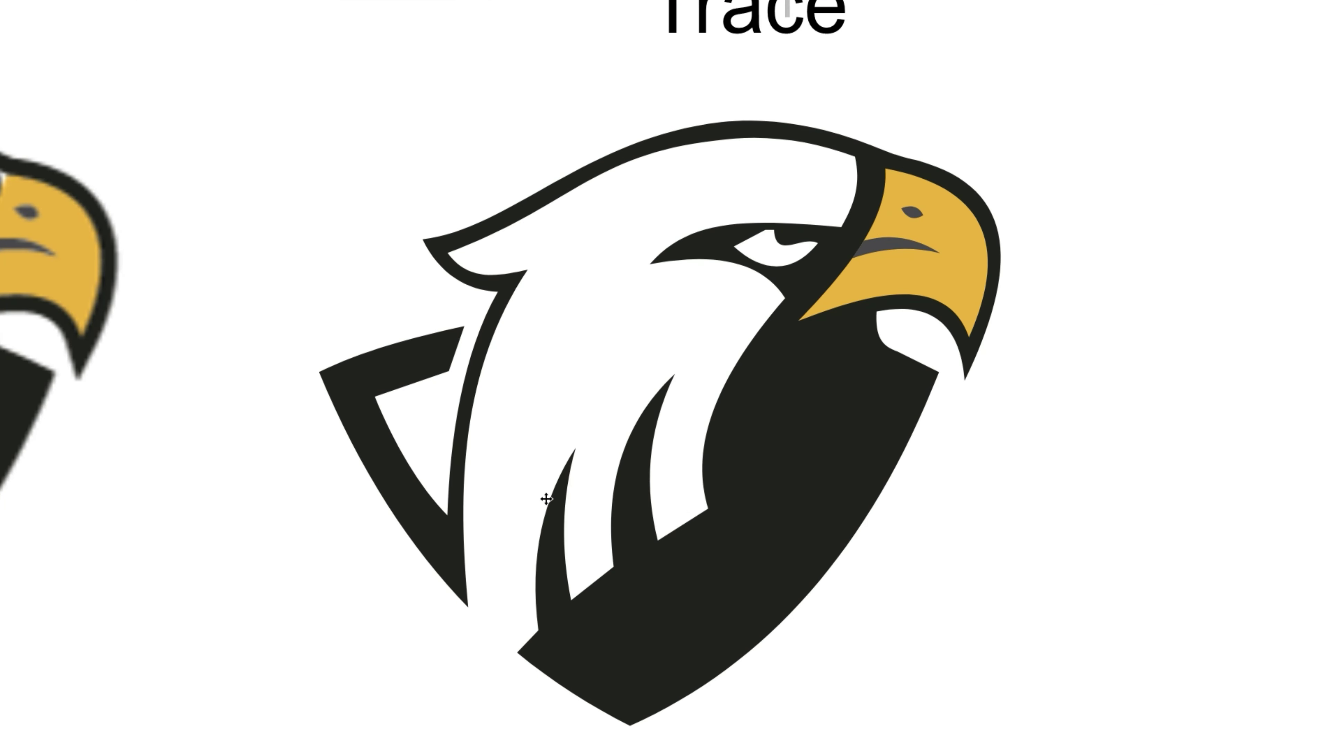